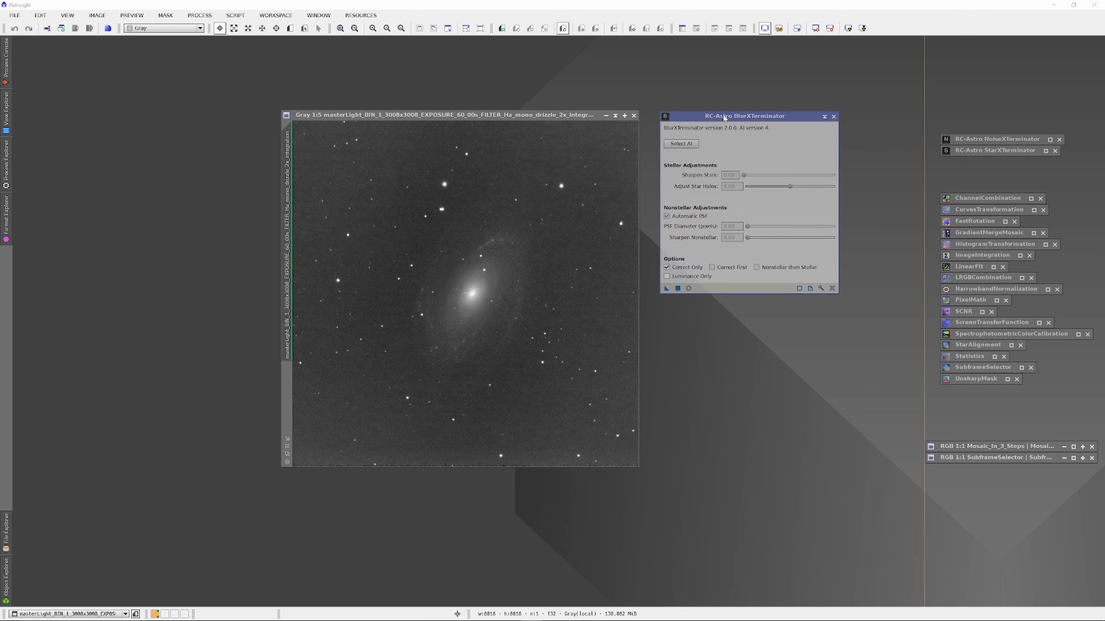
Apply BlurXTerminator to the Ha master light with star sharpening 0.50, nonstellar sharpening 0.50 and automatic PSF.
left_click_drag(668, 278, 572, 323)
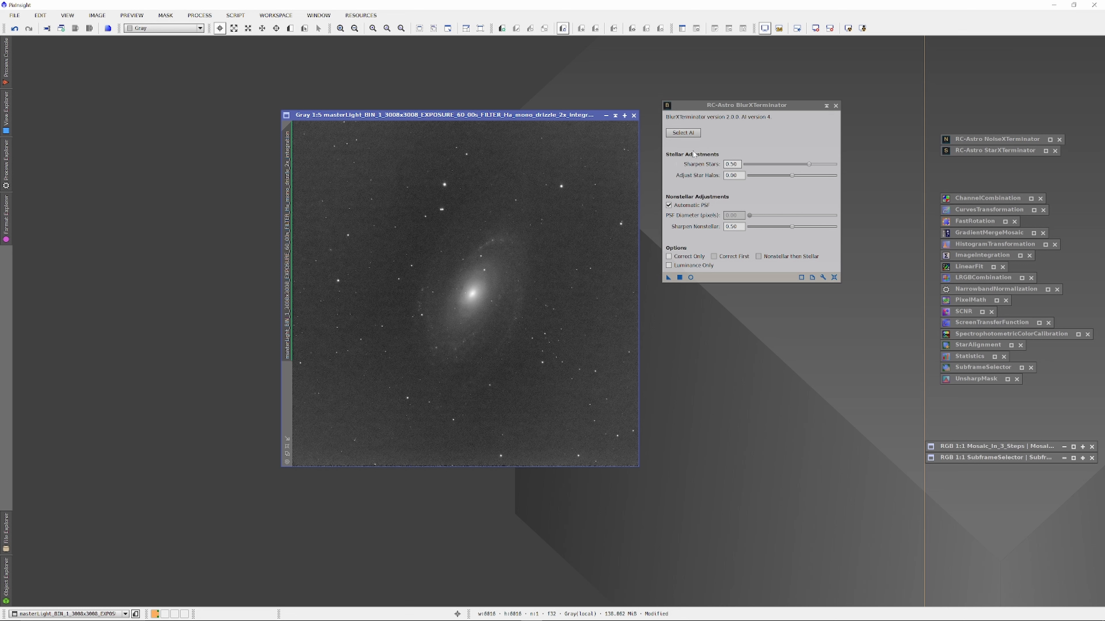
left_click(826, 106)
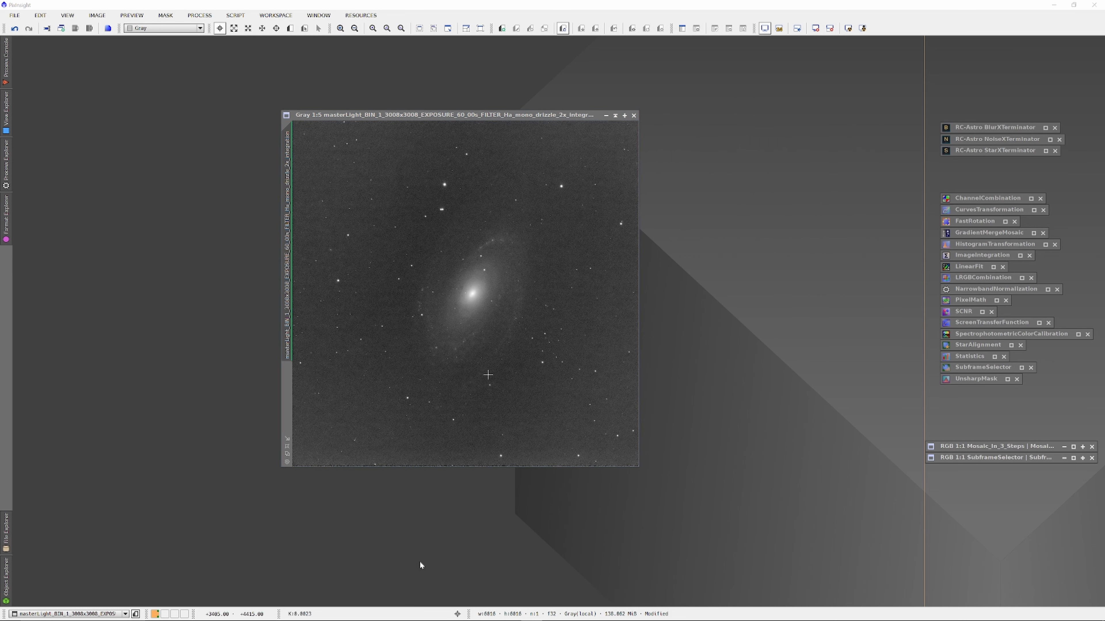
Open M81 2 dark nights_DxO v2.tif from the 2025-03-22 folder and set it as the StarAlignment reference image.
mouse_move(340, 616)
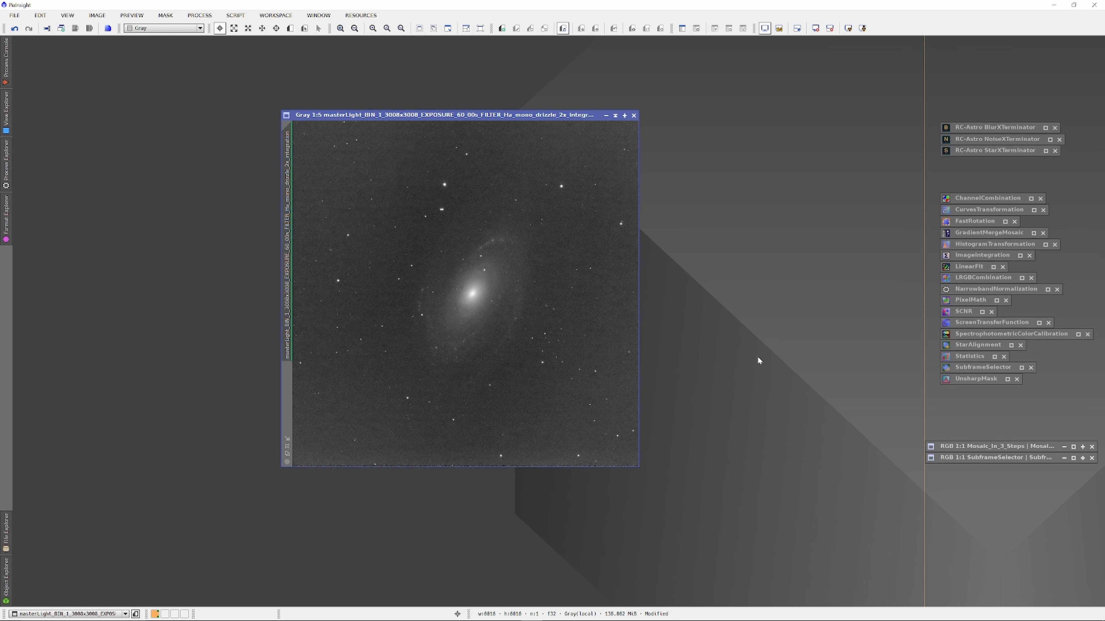
left_click(377, 543)
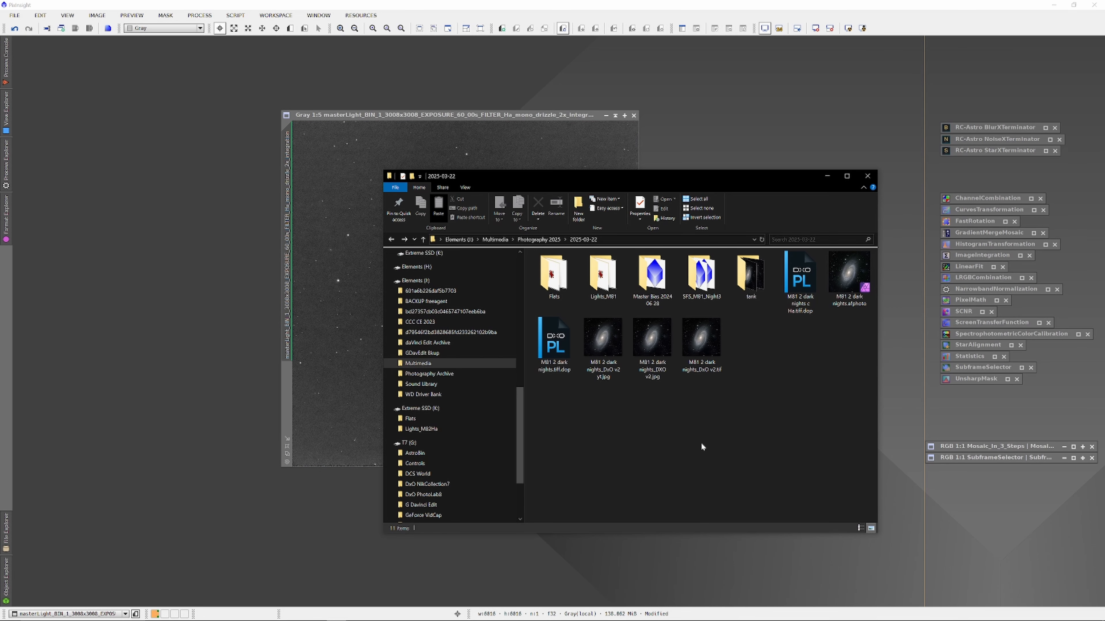
left_click_drag(701, 341, 216, 300)
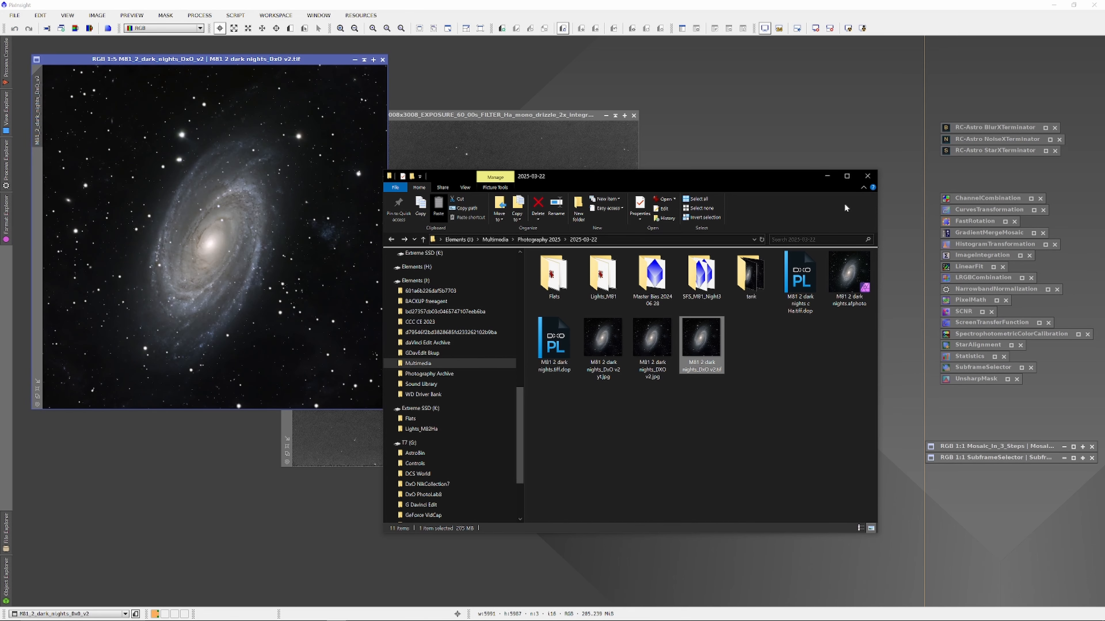
left_click(827, 176)
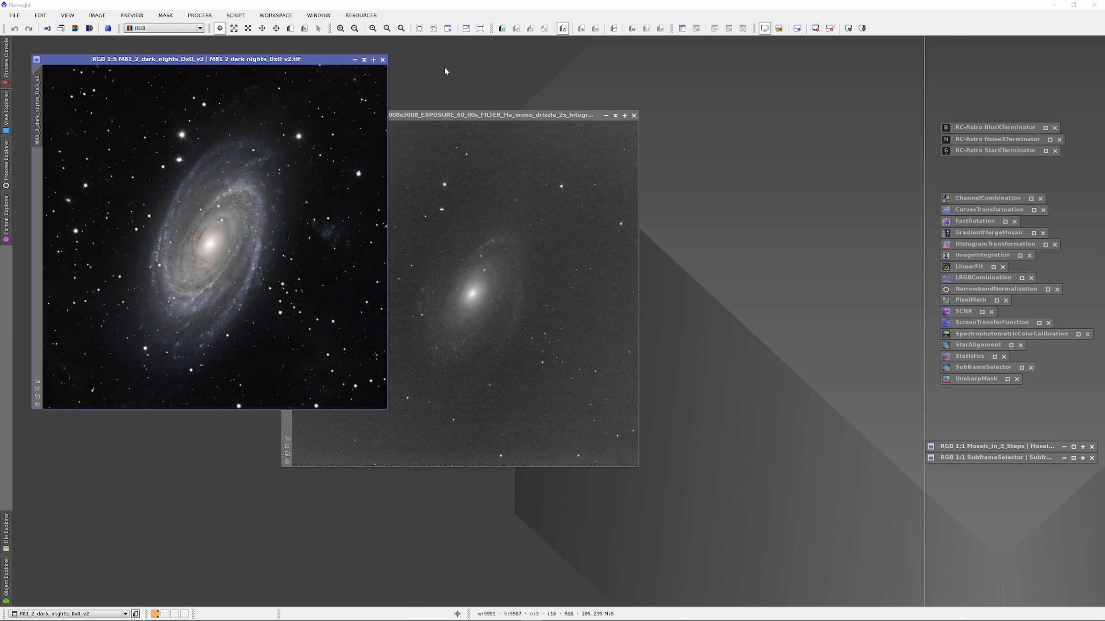
double_click(968, 346)
left_click_drag(41, 105, 679, 121)
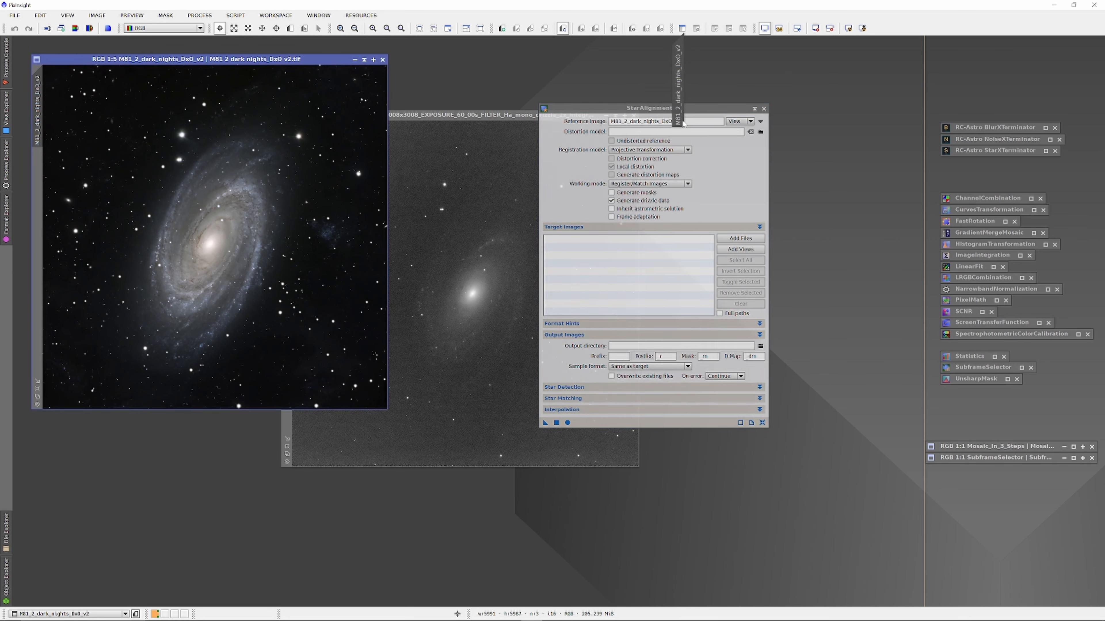
Rename the Ha master light view to Ha.
left_click(465, 118)
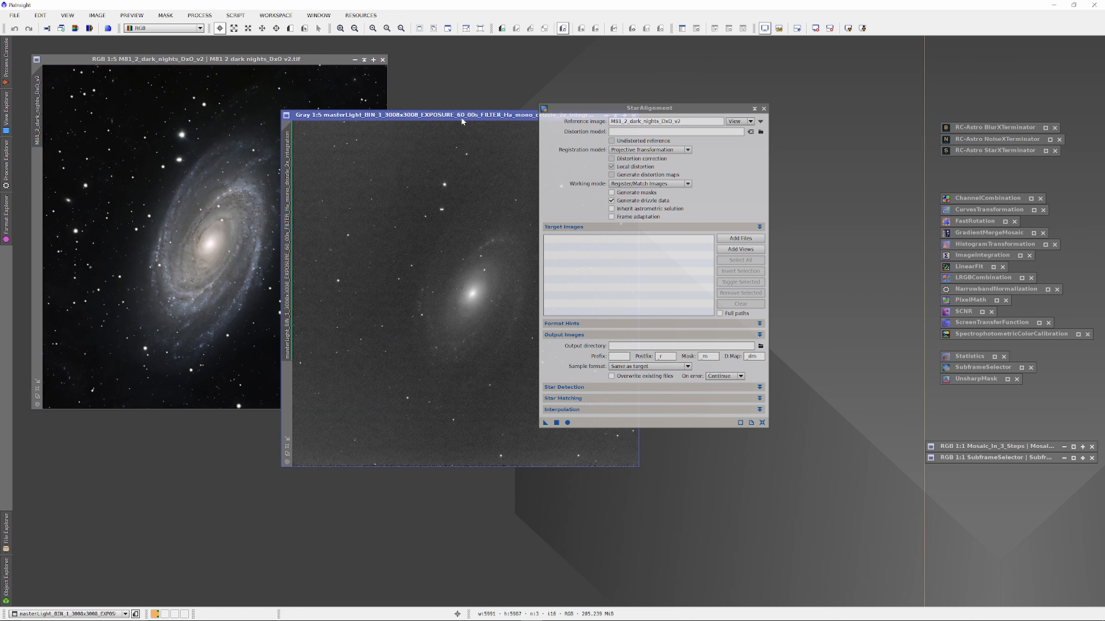
double_click(286, 156)
type("Hz")
key("Return")
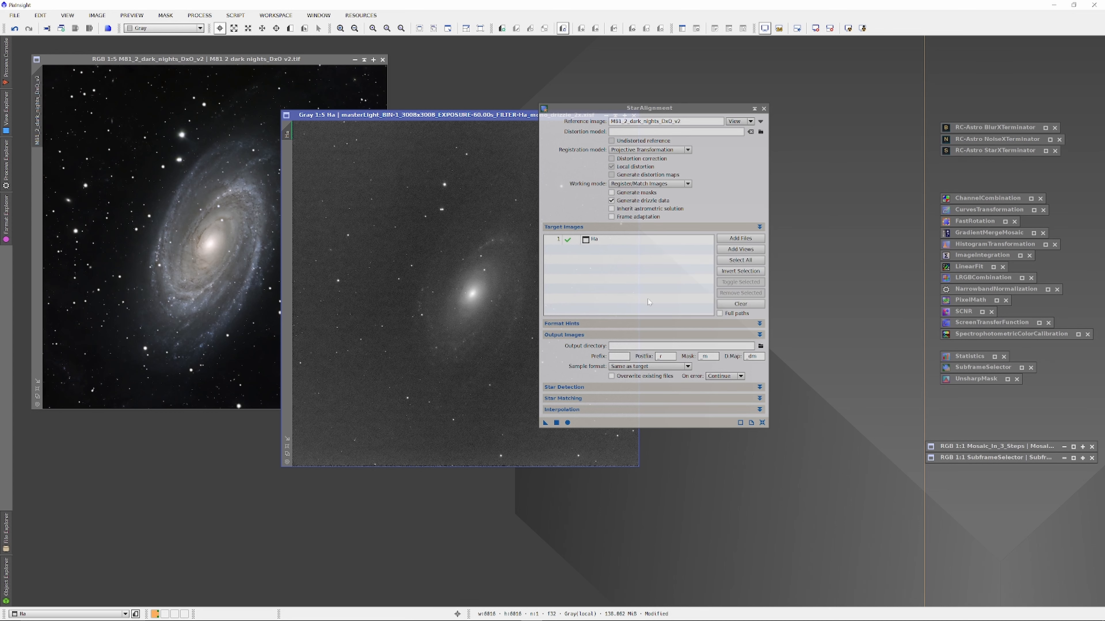
Run StarAlignment on the Ha target view and tuck the original Ha image away as an icon.
left_click_drag(479, 115, 389, 143)
left_click(517, 143)
left_click_drag(316, 331, 989, 605)
left_click(567, 423)
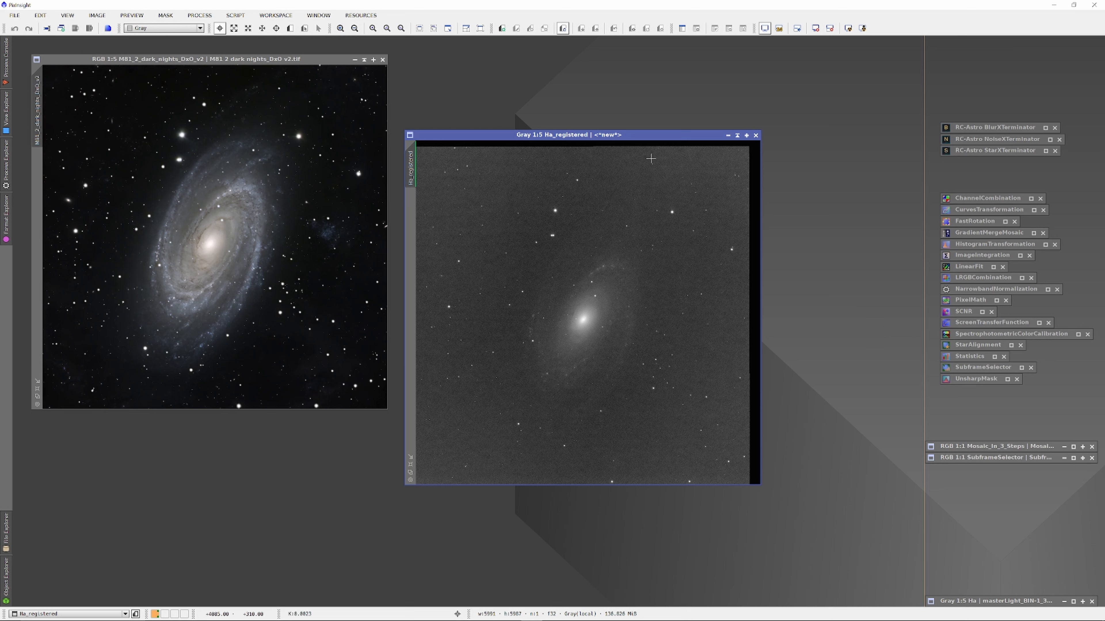
Permanently stretch Ha_registered by transferring its ScreenTransferFunction settings to HistogramTransformation, then reset the screen stretch.
left_click_drag(655, 135, 423, 151)
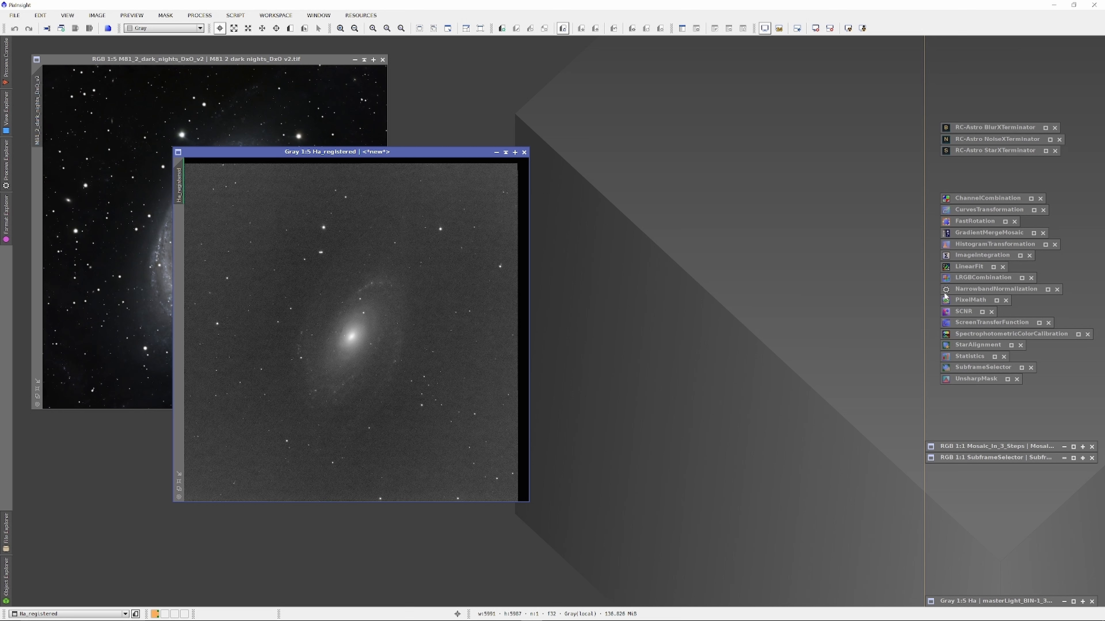
double_click(969, 322)
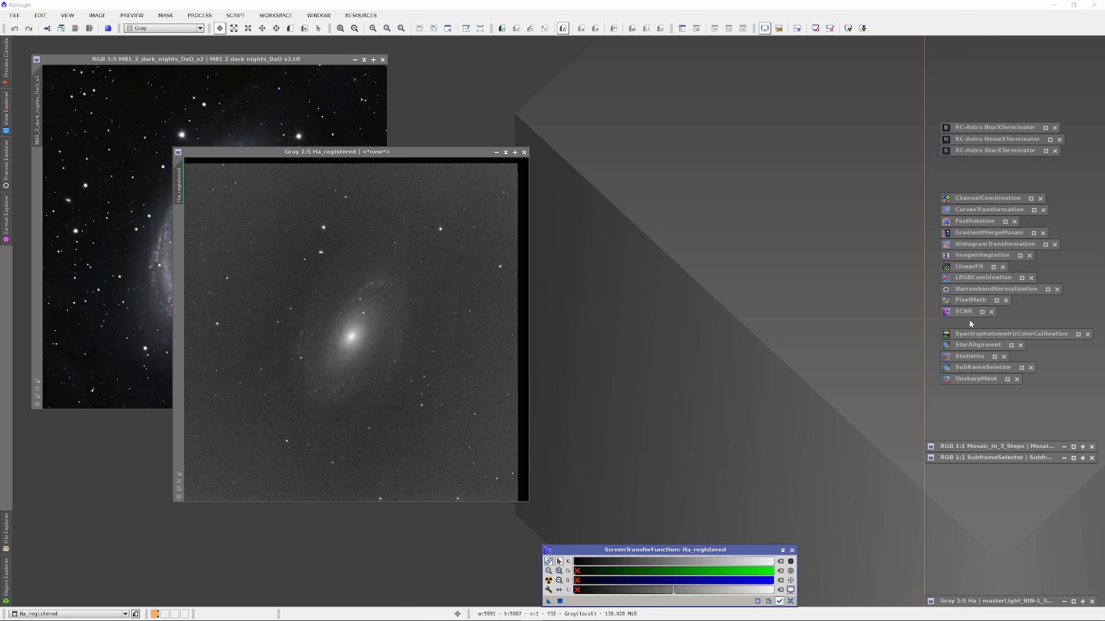
double_click(955, 247)
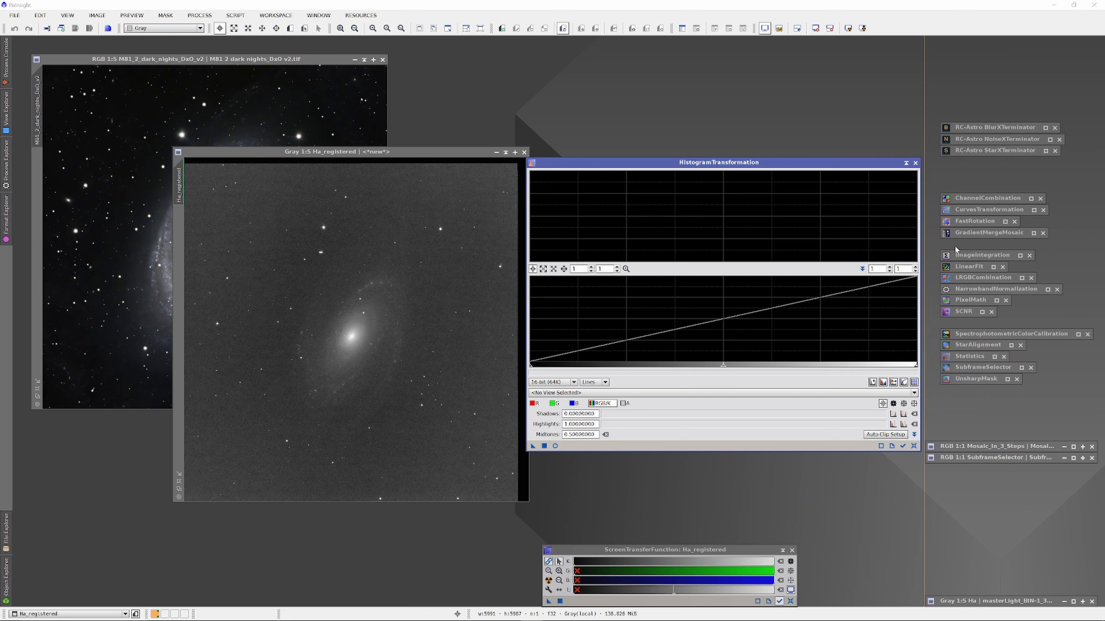
left_click(396, 342)
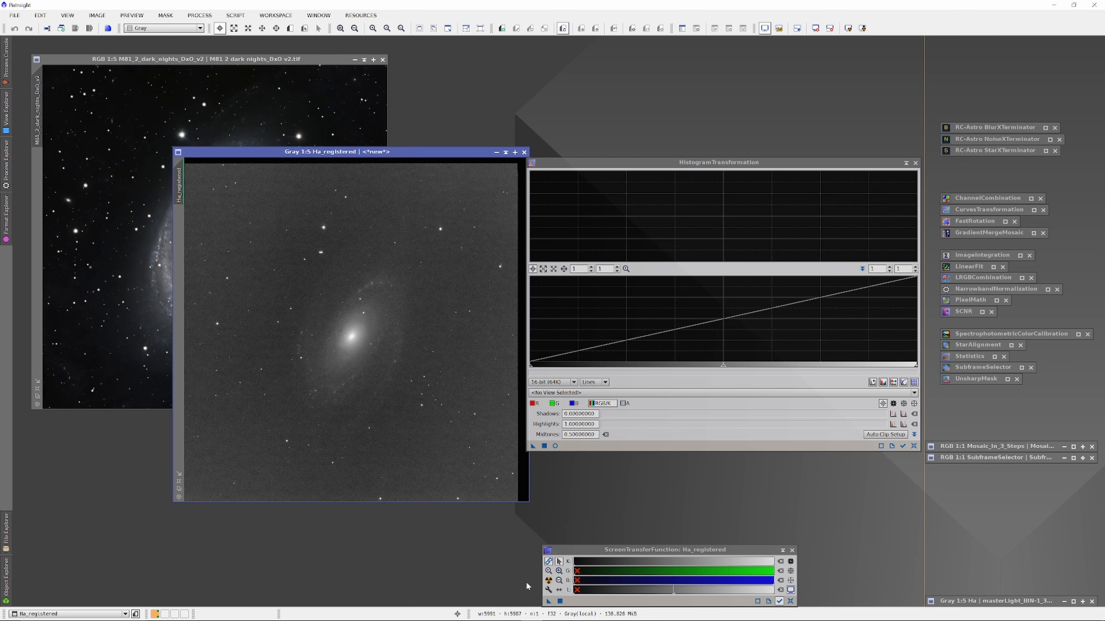
left_click_drag(548, 602, 614, 446)
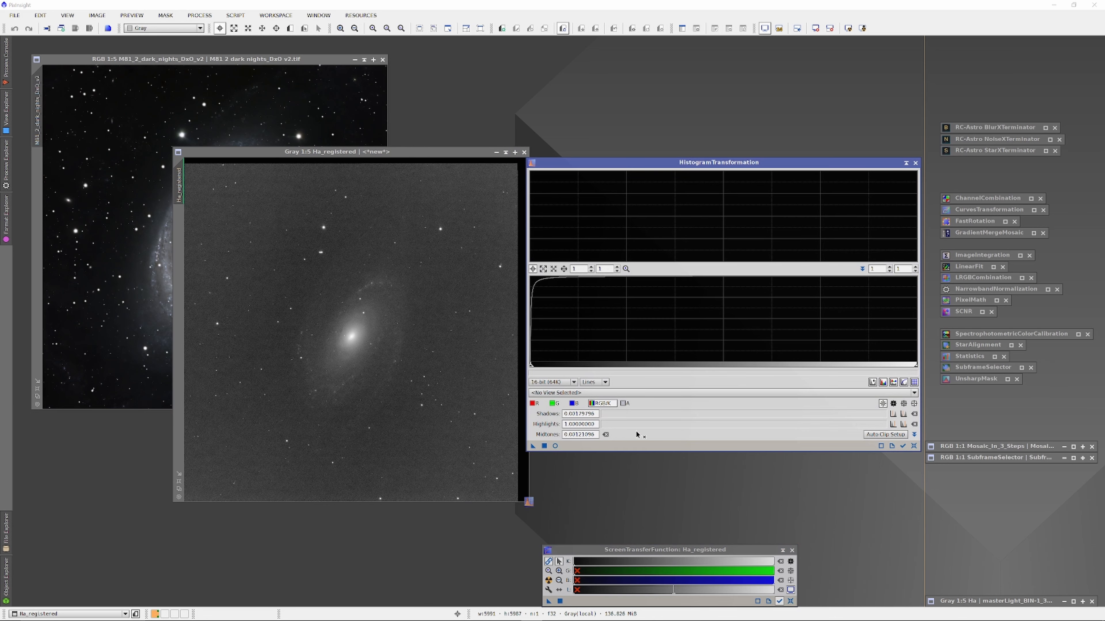
left_click_drag(528, 502, 484, 449)
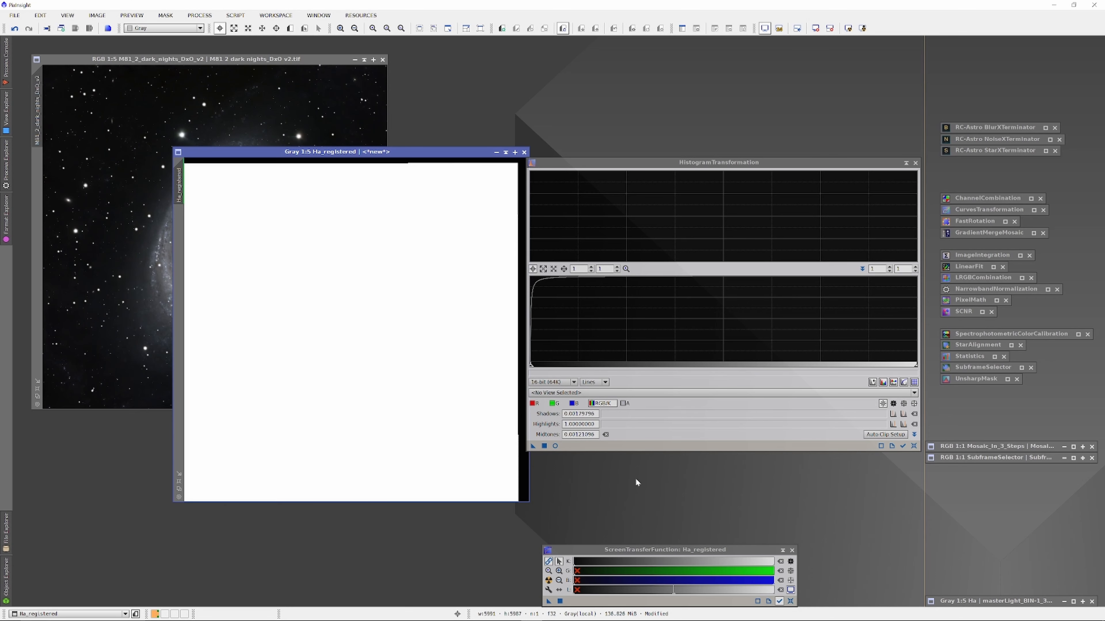
key("ctrl+F12")
left_click(903, 165)
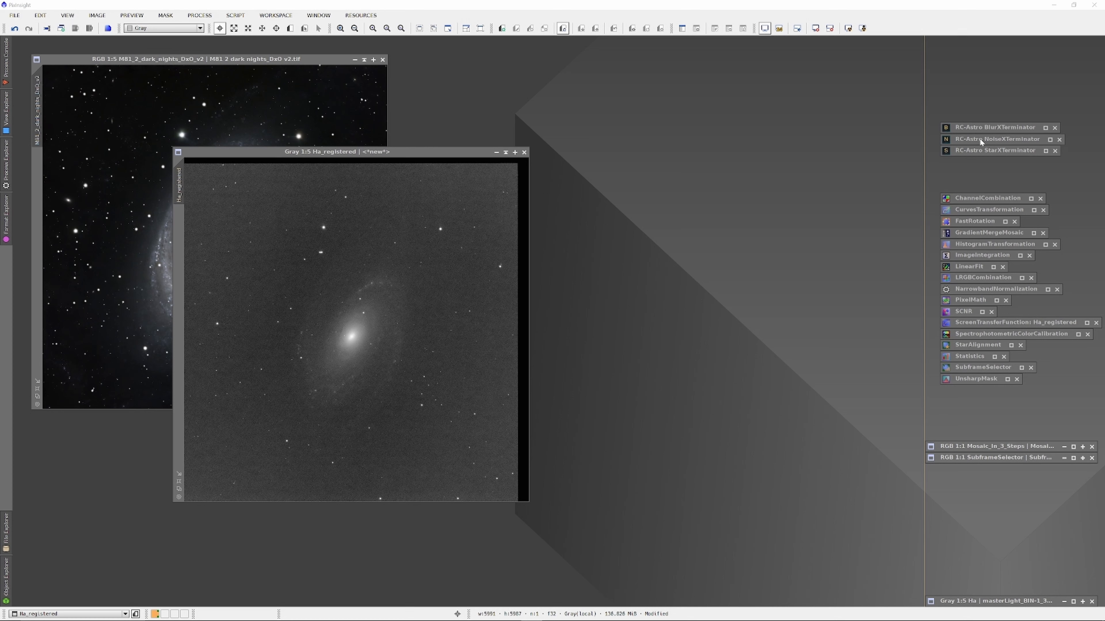
Apply NoiseXTerminator to Ha_registered with denoise 0.90 and detail 0.15.
double_click(979, 139)
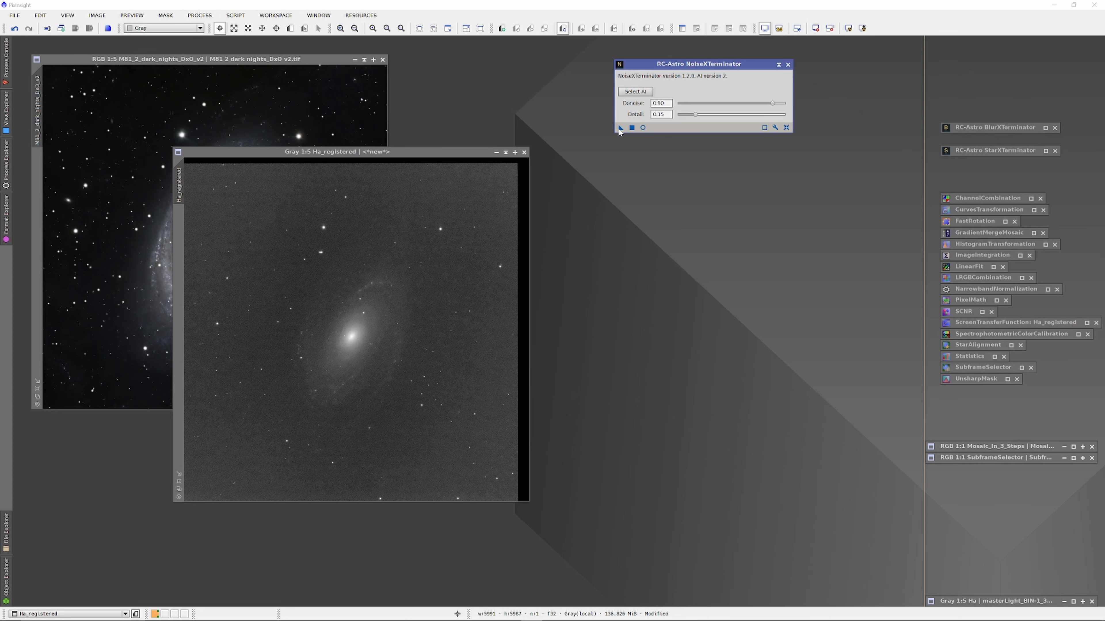
left_click(620, 128)
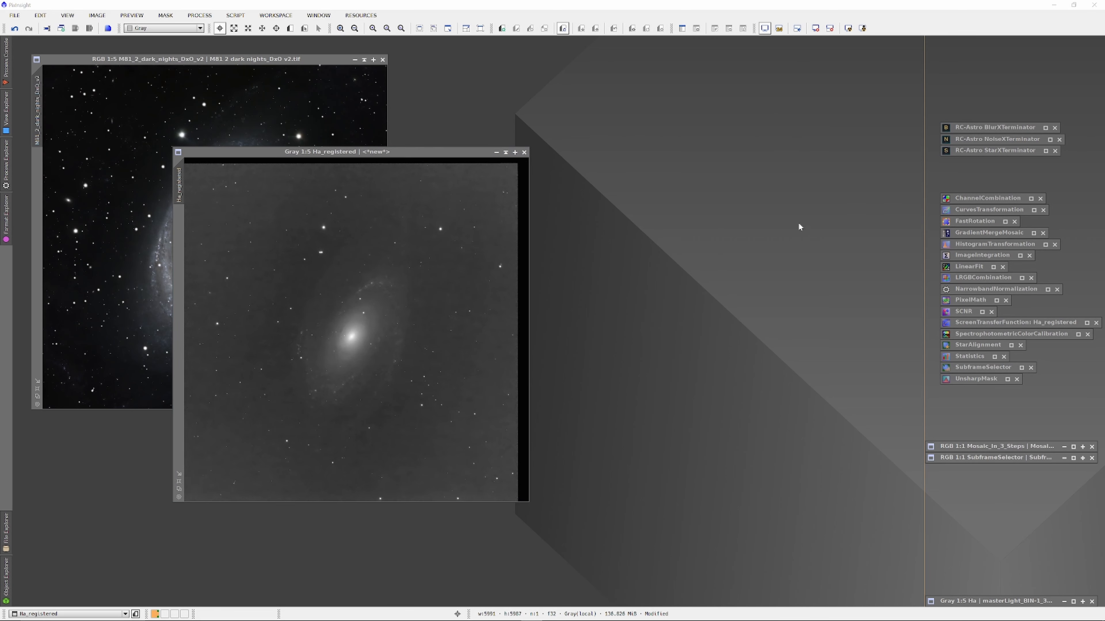
Create a red image with ChannelCombination in RGB, using Ha_registered for red and disabling green and blue.
double_click(986, 198)
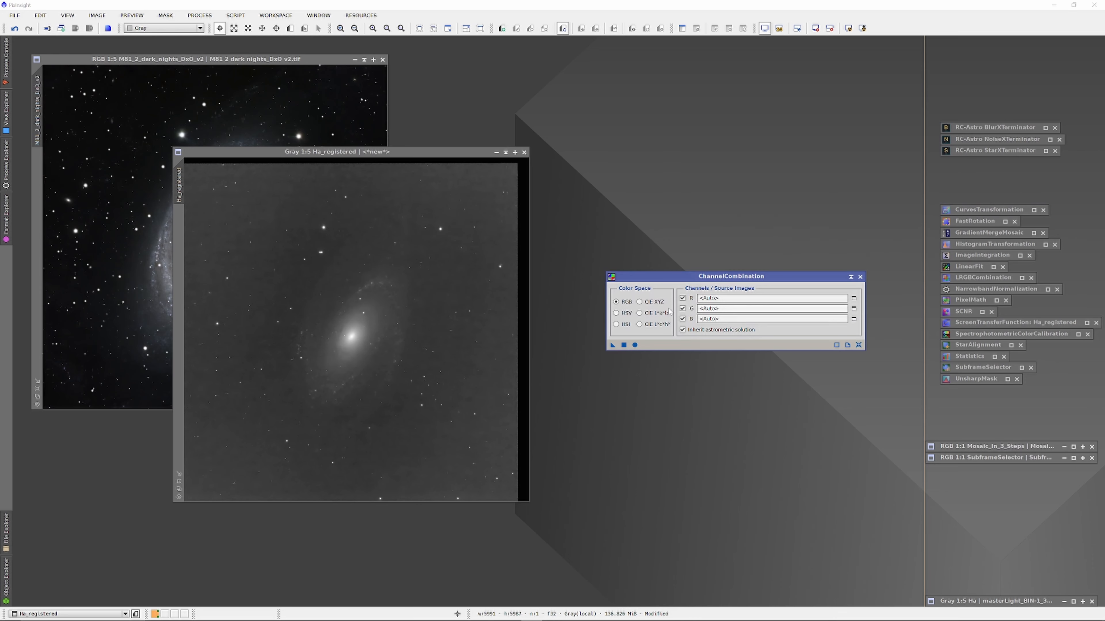
left_click(682, 308)
left_click(682, 319)
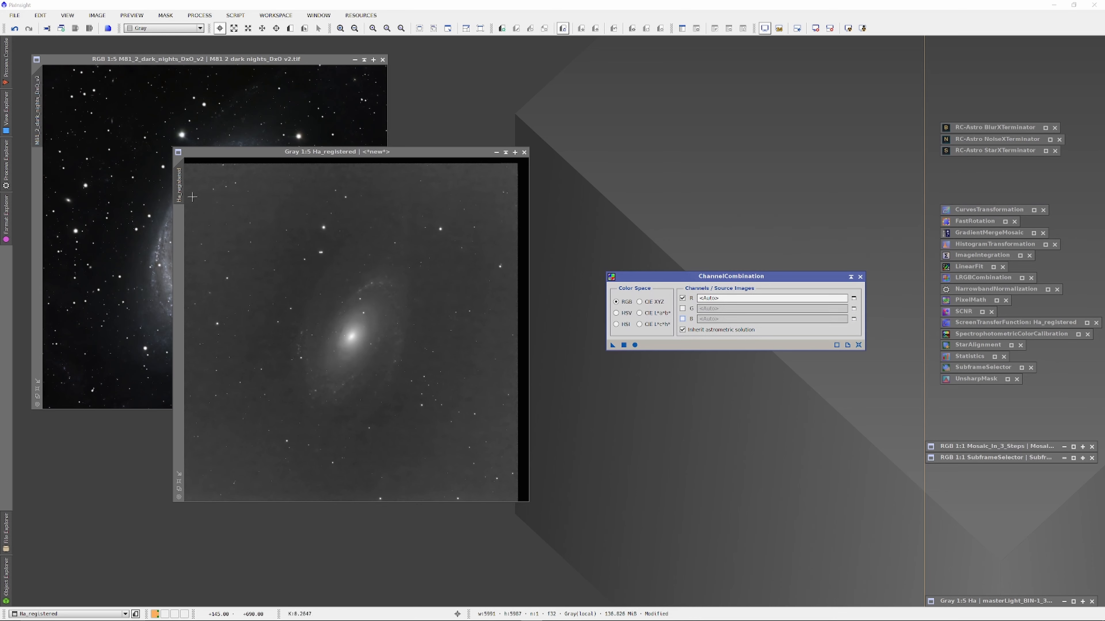
left_click_drag(178, 188, 739, 298)
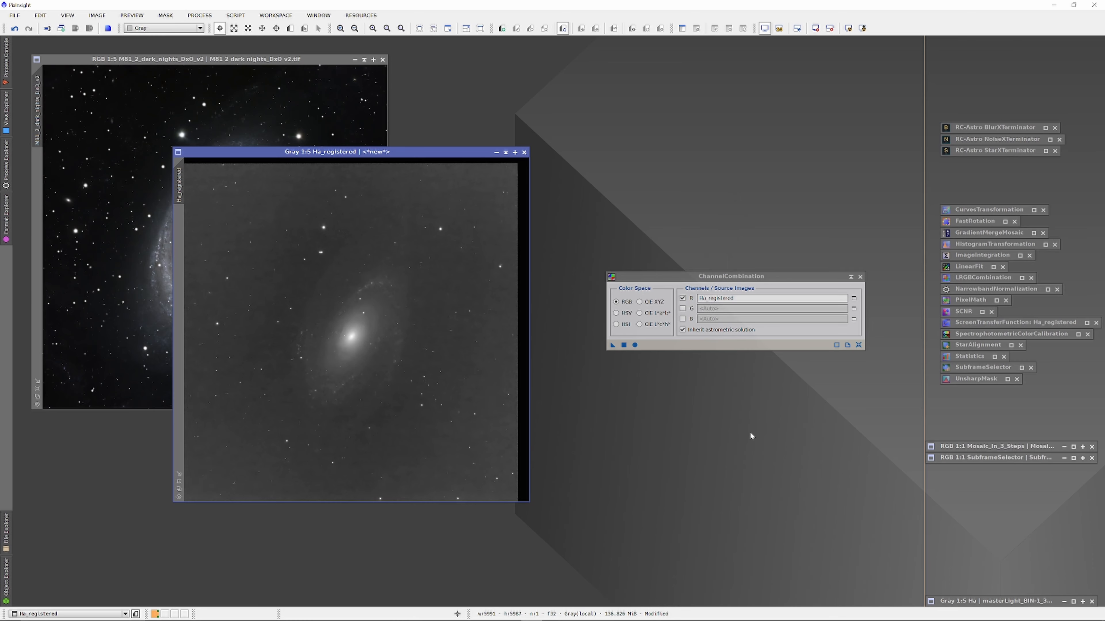
left_click(635, 345)
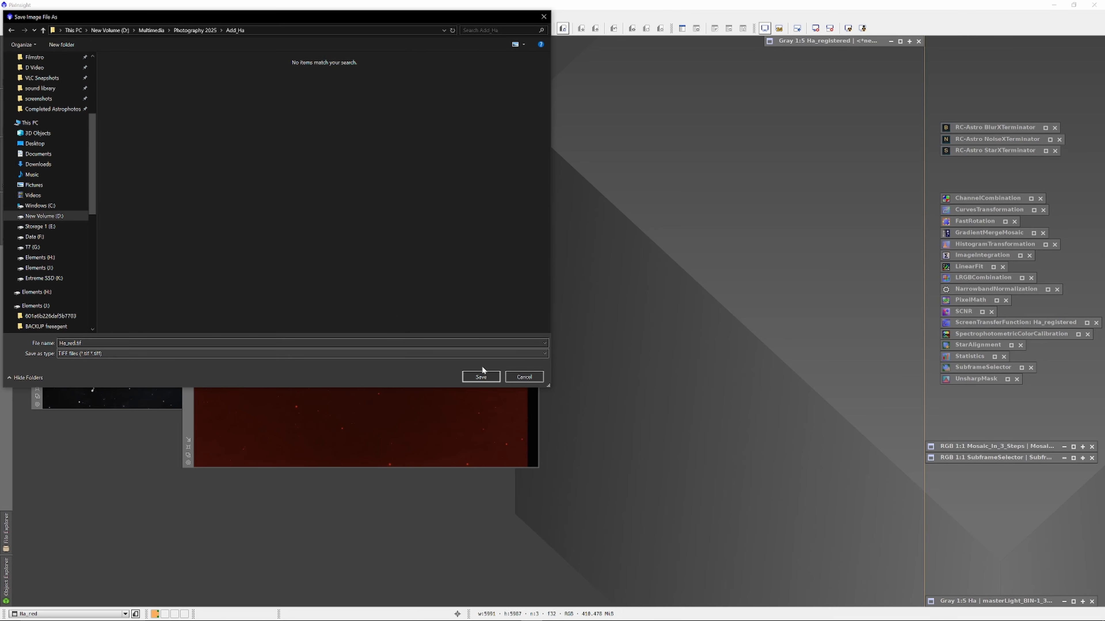
Save the red Ha image as Ha_red.tif in the Add_Ha folder, accepting the TIFF options.
left_click(480, 376)
left_click(597, 421)
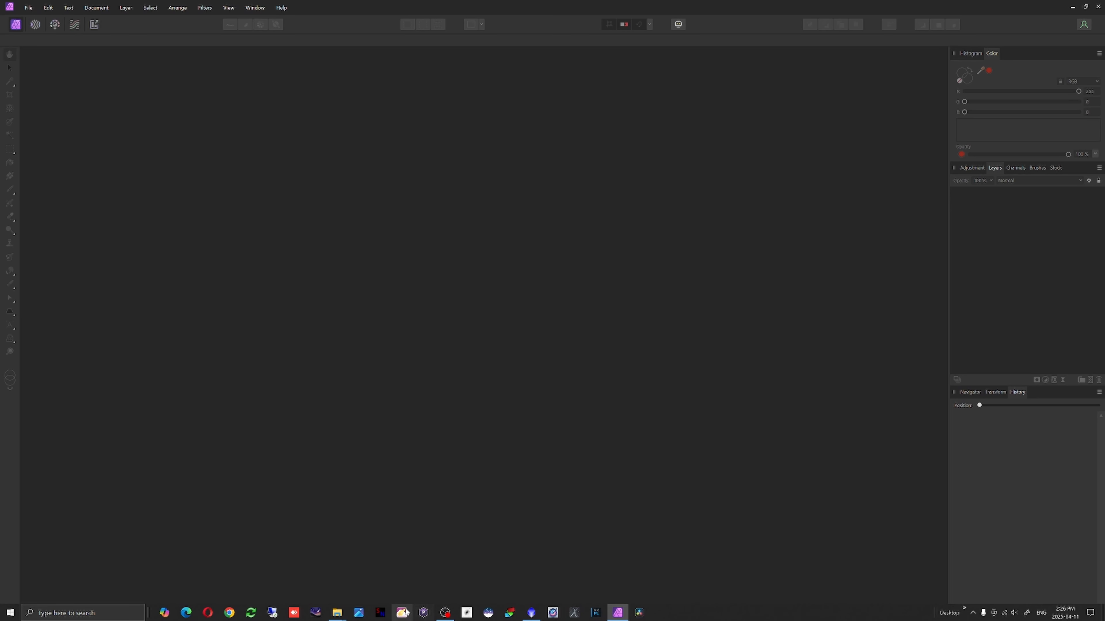
Open M81 2 dark nights_DxO v2.tif from the 2025-03-22 folder in Affinity Photo.
mouse_move(338, 611)
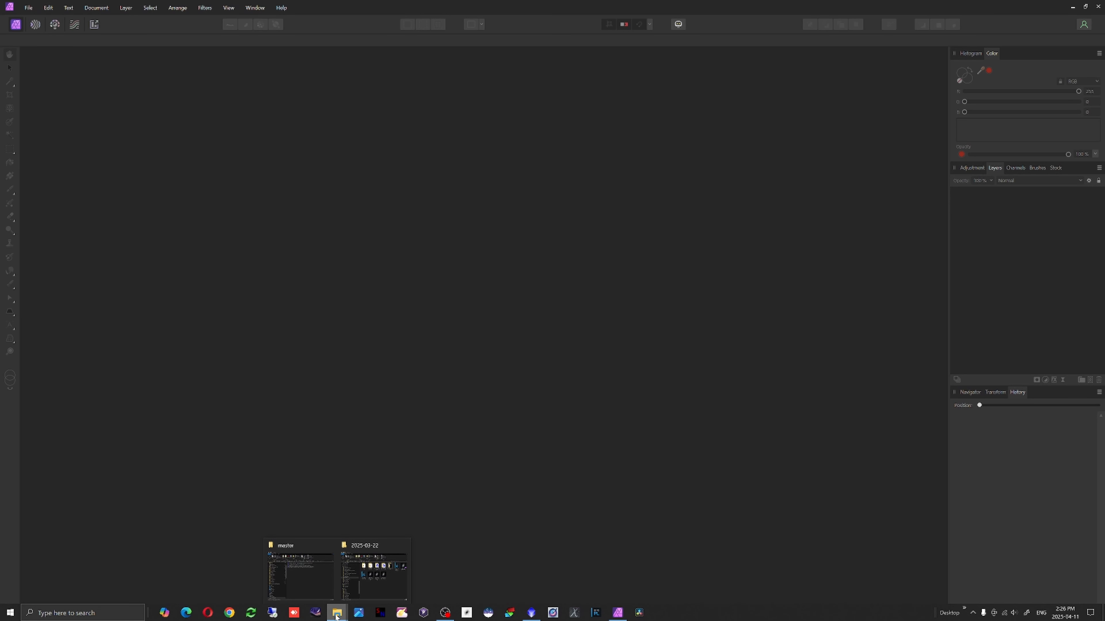
left_click(375, 549)
left_click_drag(705, 356, 358, 405)
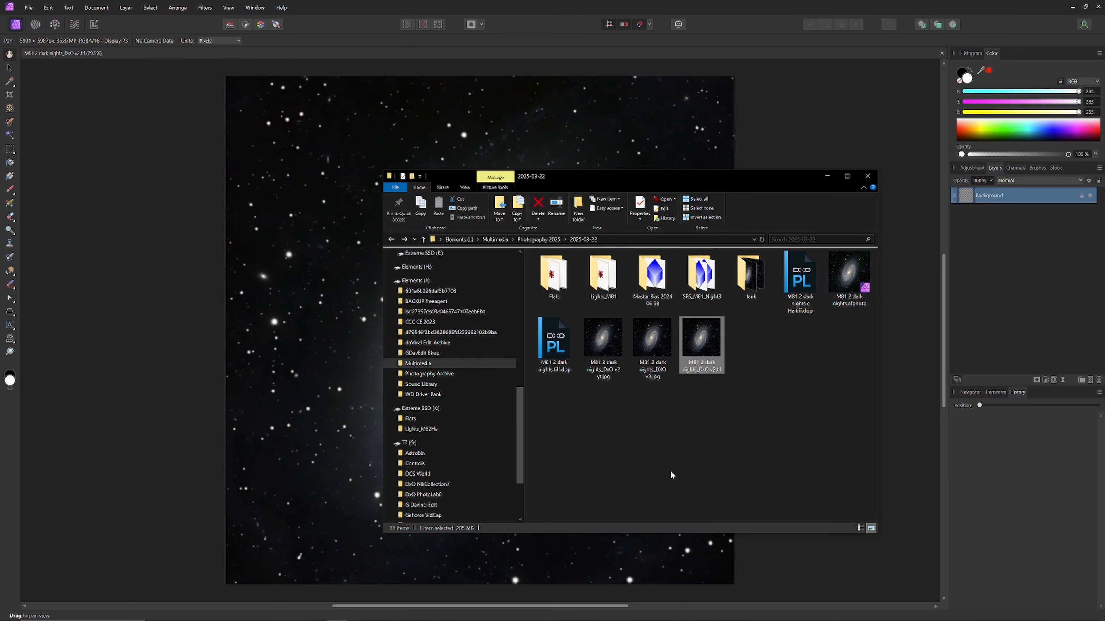
left_click(827, 176)
Rename the Background layer to "M81 from March 22".
double_click(995, 201)
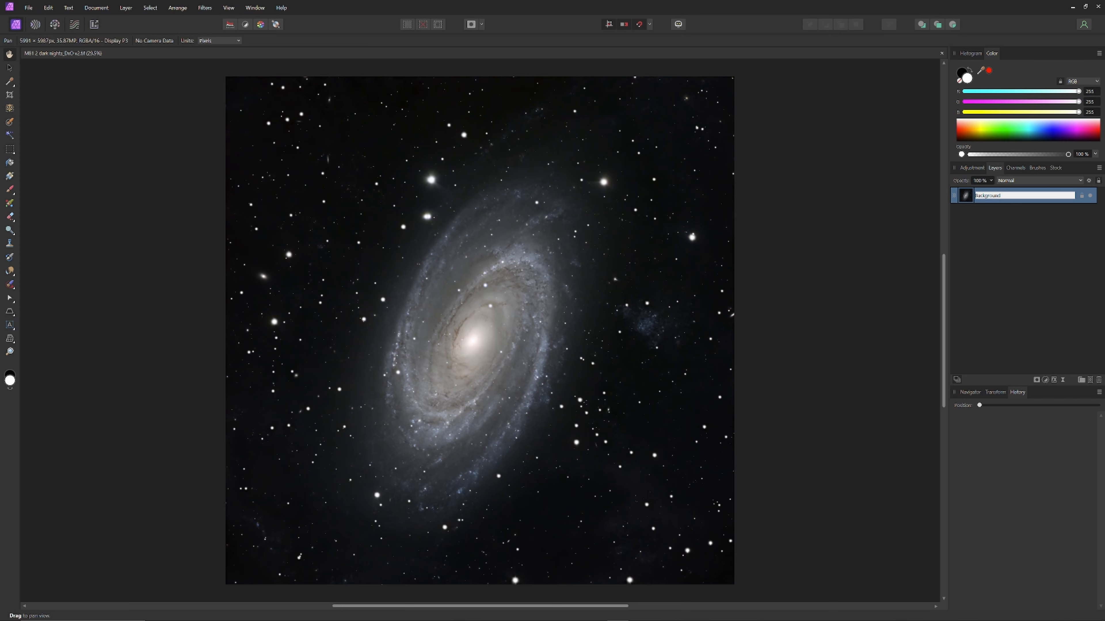
type("M81 from March 22")
key("Return")
Place Ha_red.tif from the Add_Ha folder above the galaxy layer and move it to align exactly with the canvas.
mouse_move(338, 612)
left_click(377, 565)
double_click(655, 285)
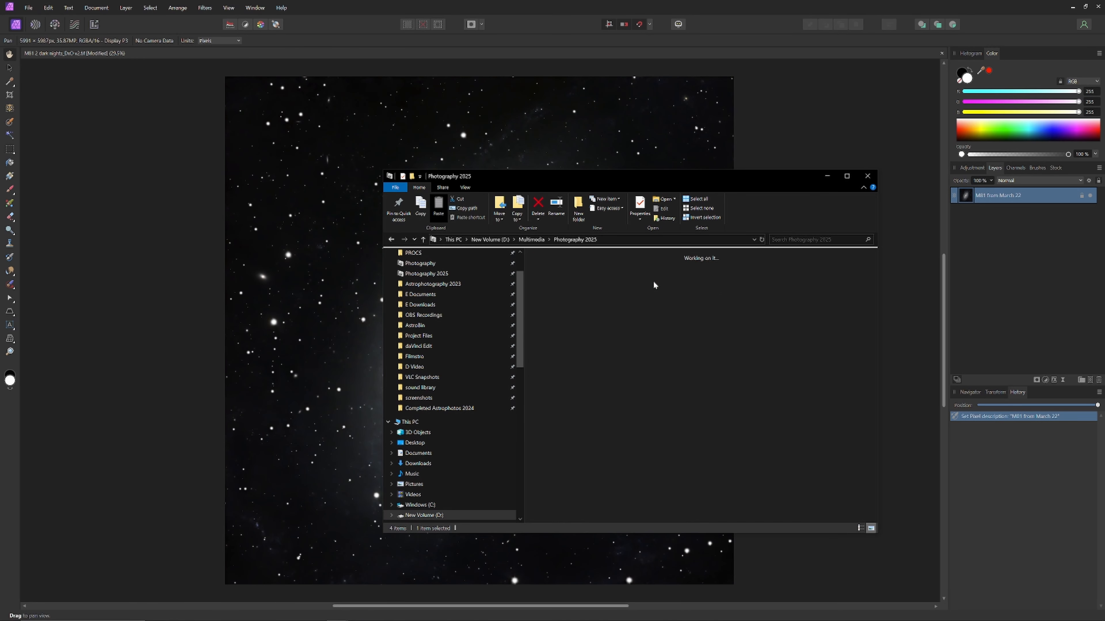
left_click(562, 282)
left_click_drag(304, 366, 263, 519)
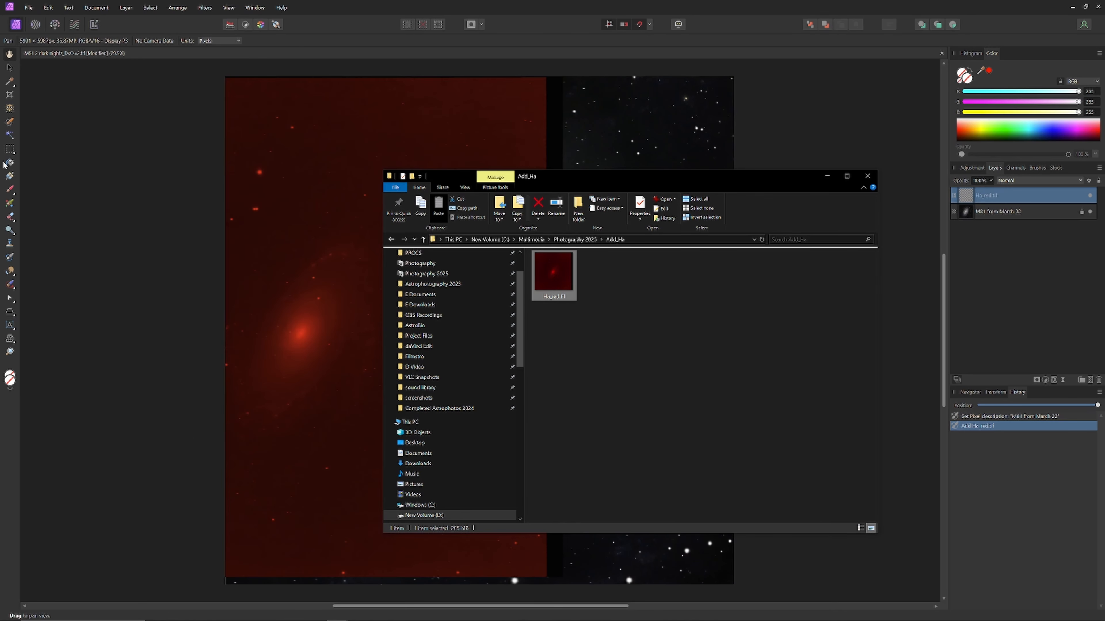
left_click(9, 68)
left_click_drag(346, 334, 515, 344)
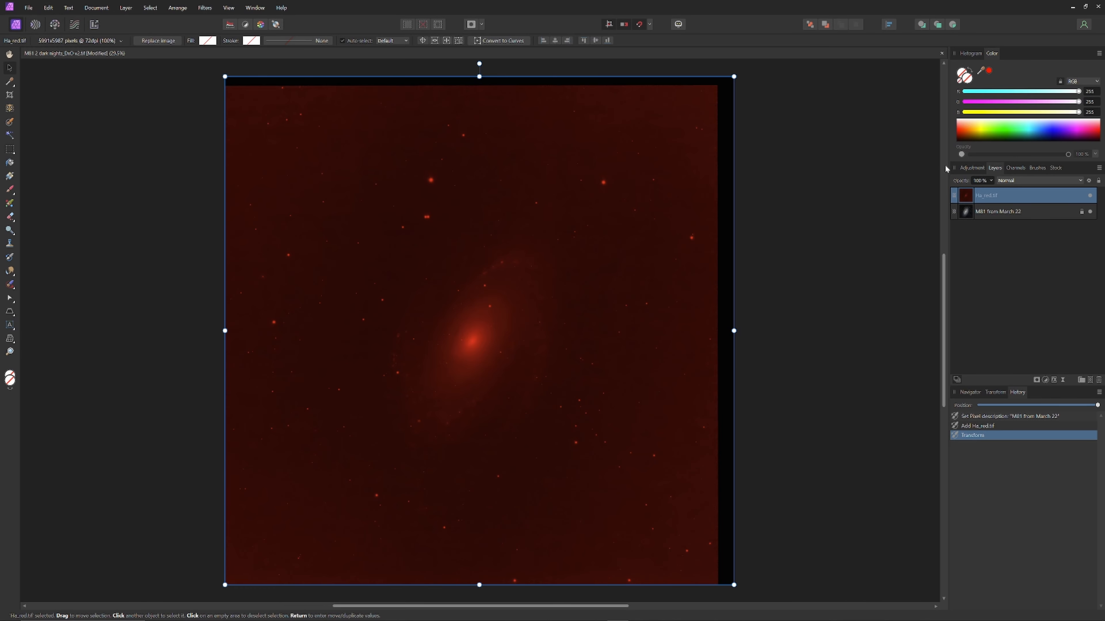
Duplicate the "M81 from March 22" layer and hide the locked original.
right_click(1010, 213)
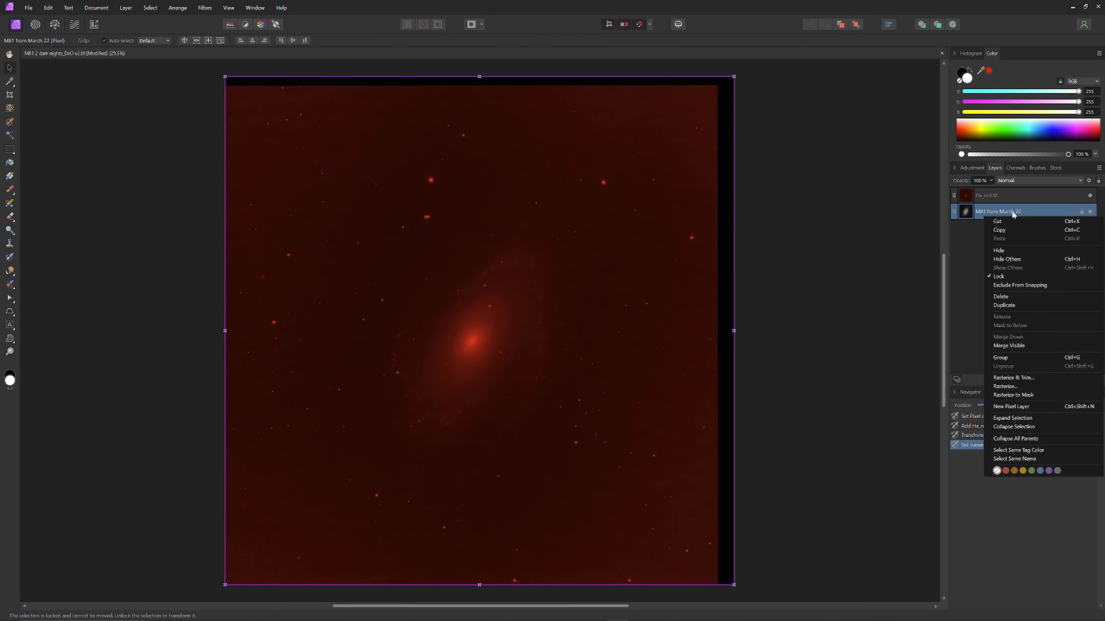
left_click(1008, 305)
left_click(1090, 227)
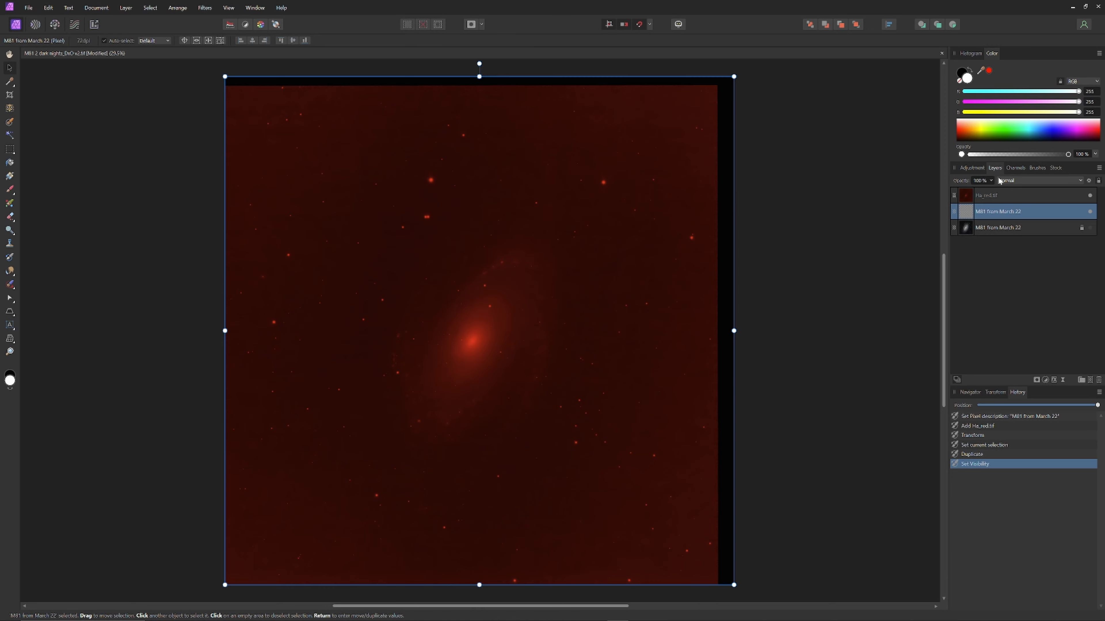
Apply Frequency Separation to the Ha_red.tif layer with a Gaussian radius of 100 px.
left_click(1004, 201)
left_click(204, 9)
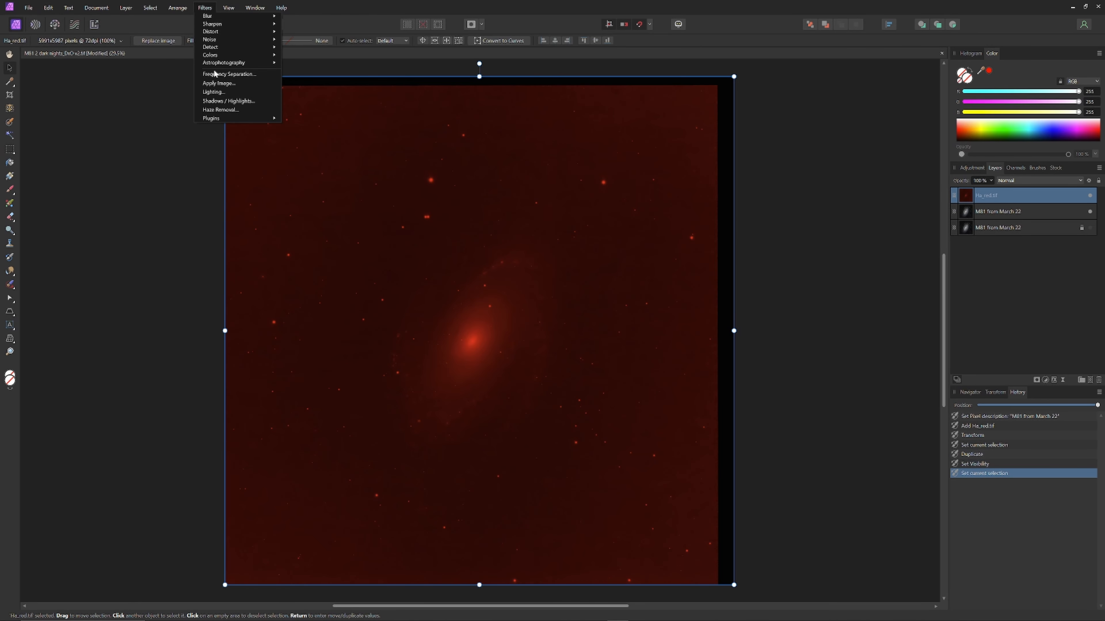
left_click(298, 133)
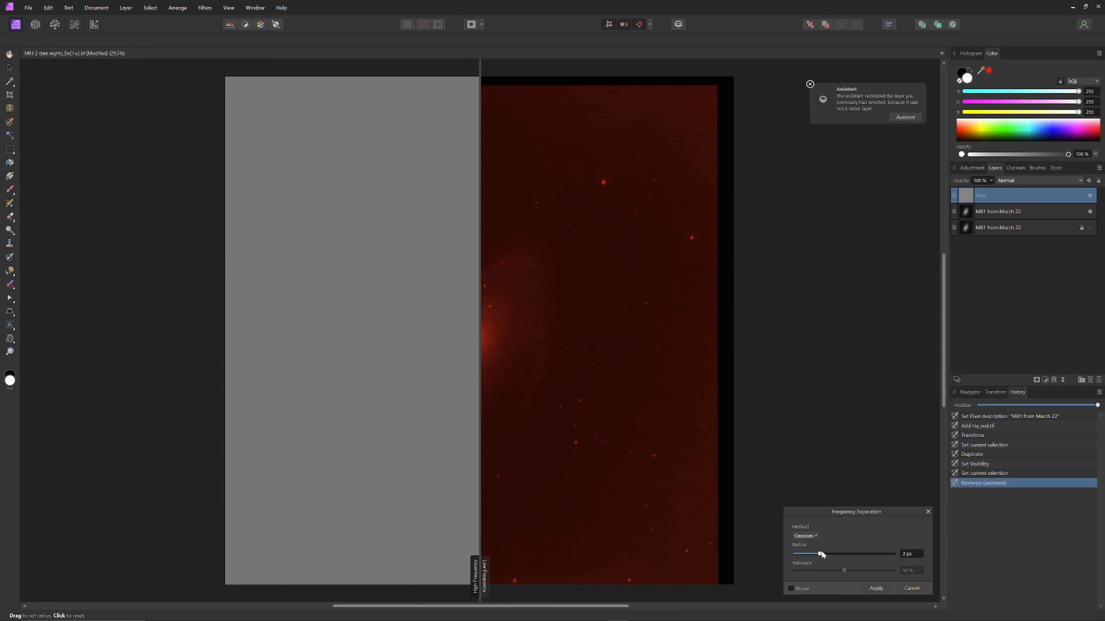
left_click_drag(821, 554, 925, 557)
left_click_drag(481, 449, 681, 483)
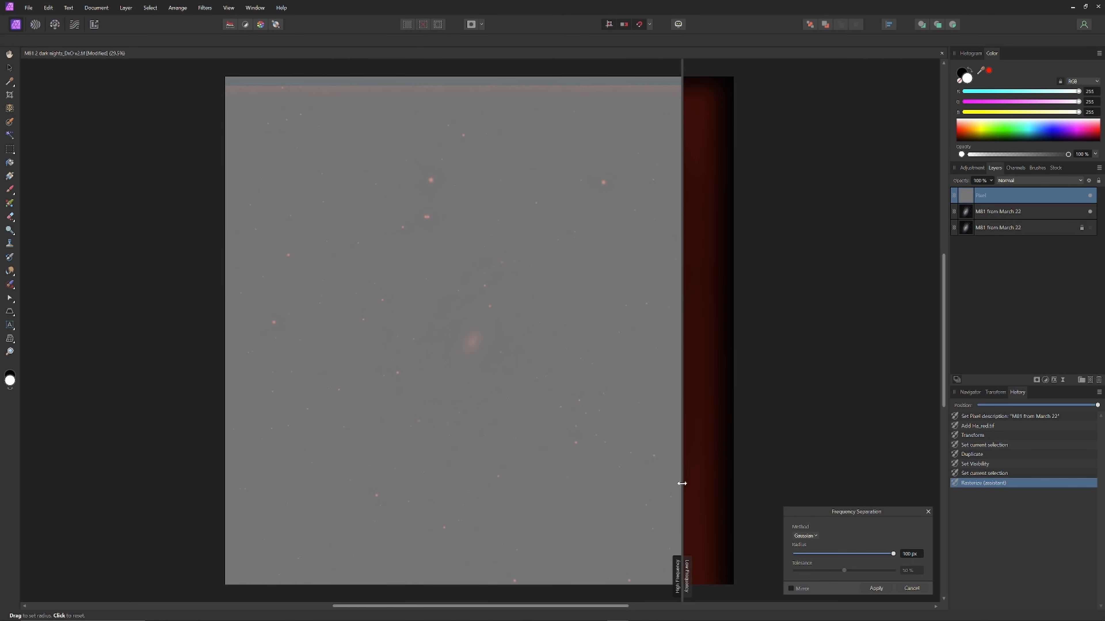
left_click(876, 589)
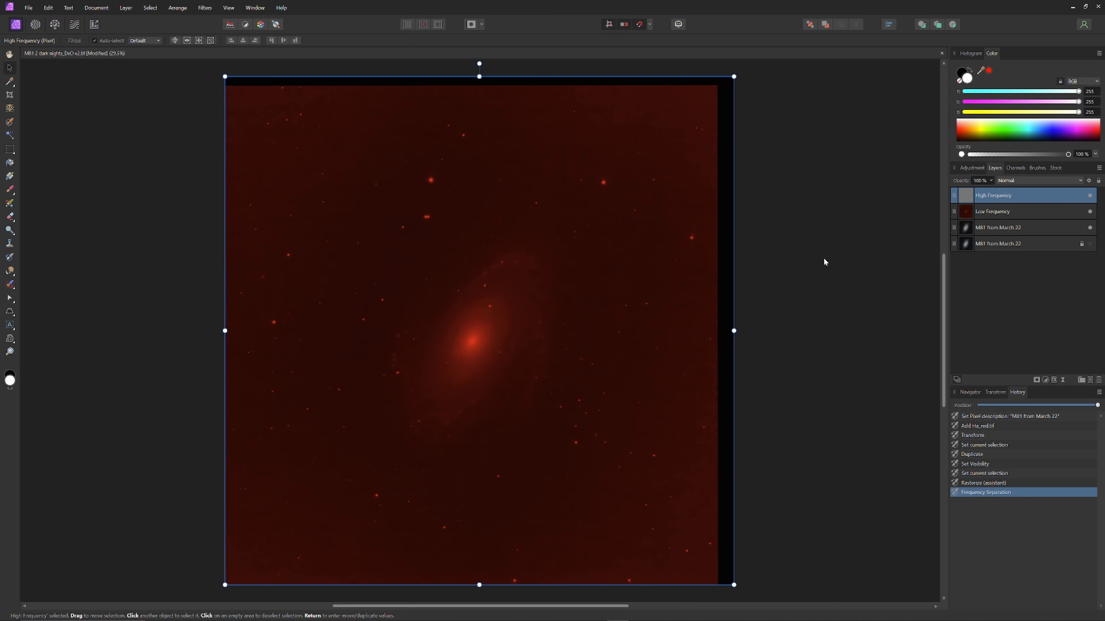
Hide the Low Frequency layer and duplicate the High Frequency layer twice.
left_click(1090, 212)
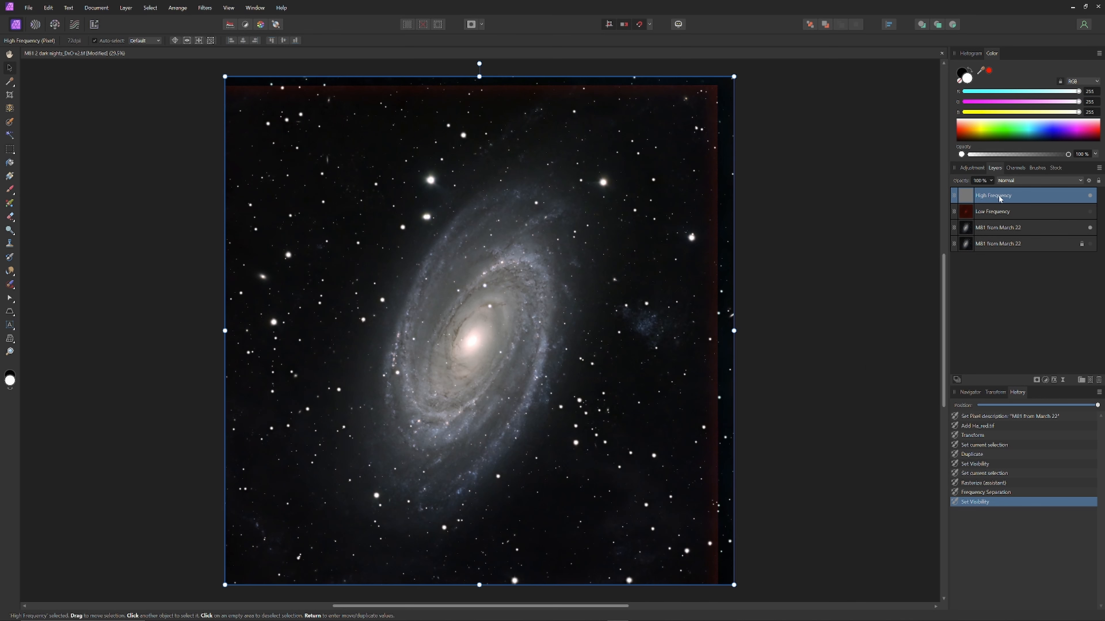
right_click(1020, 196)
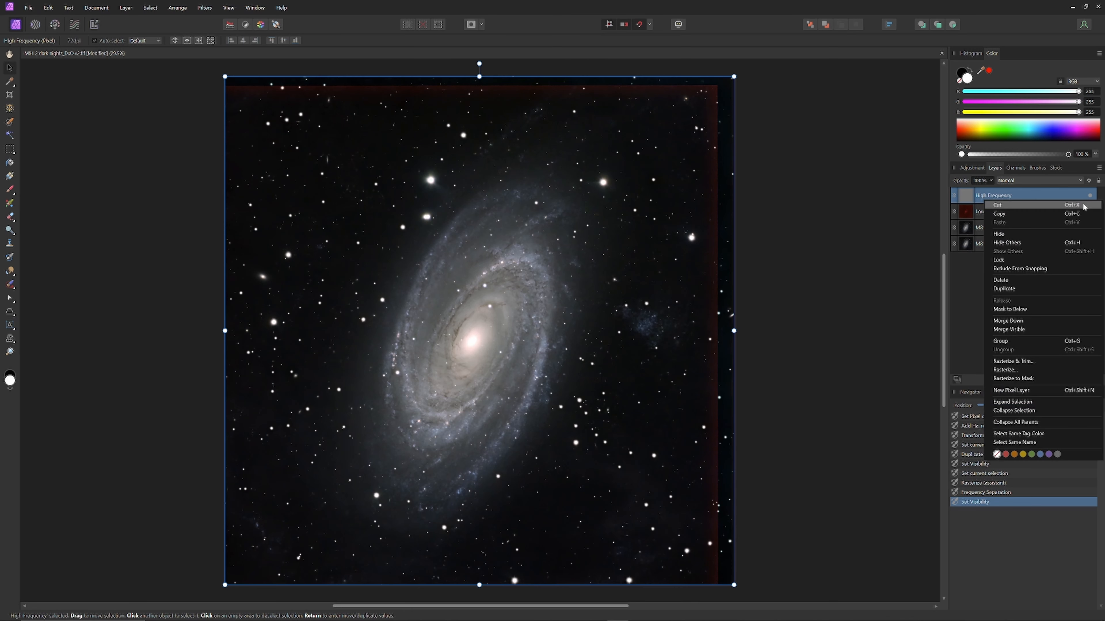
left_click(1033, 289)
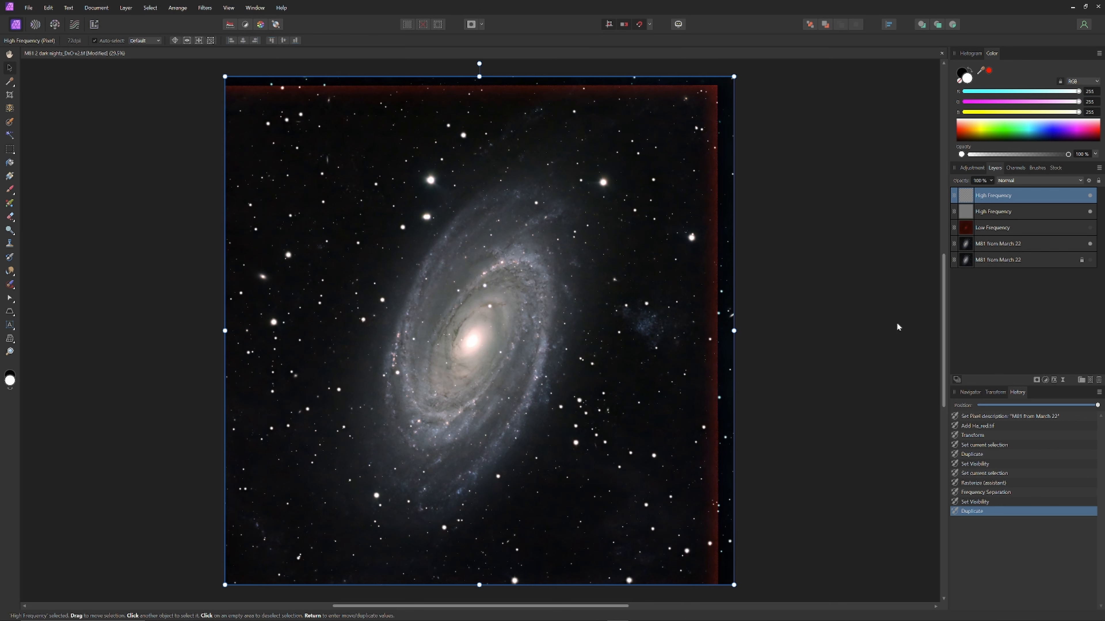
right_click(1036, 196)
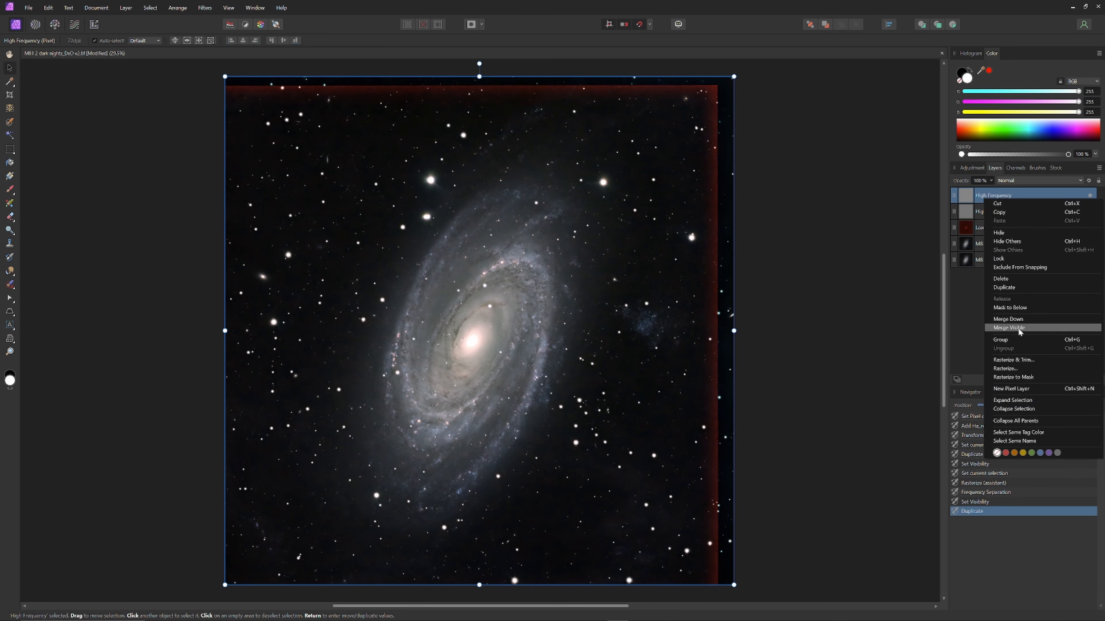
left_click(1008, 288)
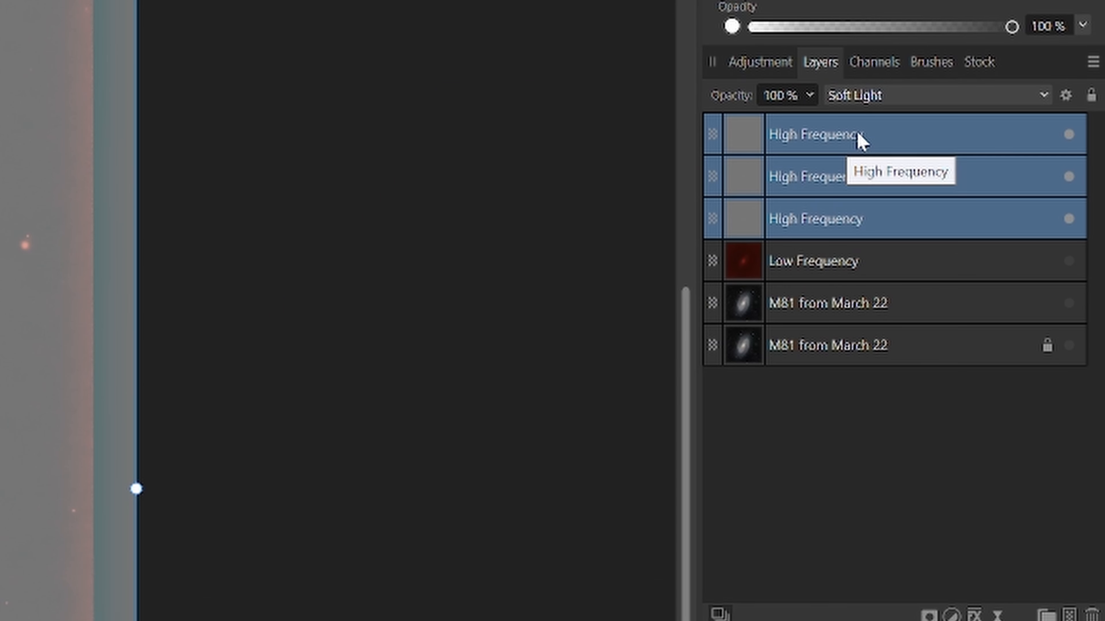
Merge the visible High Frequency layers into a new layer and name it "HF soft light".
right_click(857, 134)
left_click(879, 464)
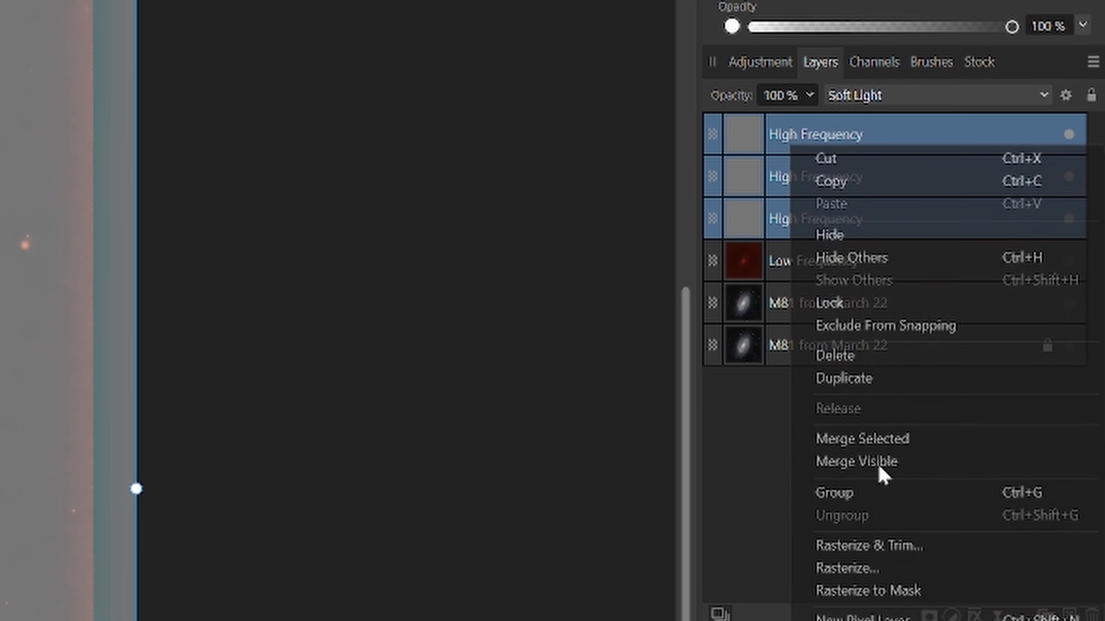
double_click(809, 136)
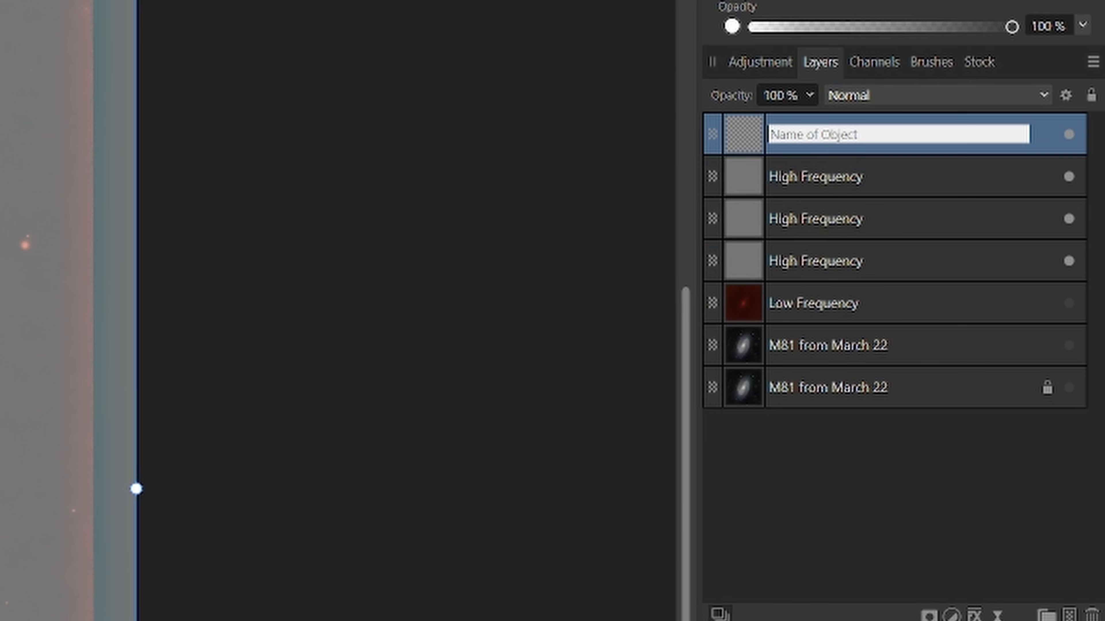
type("HF soft light")
key("Return")
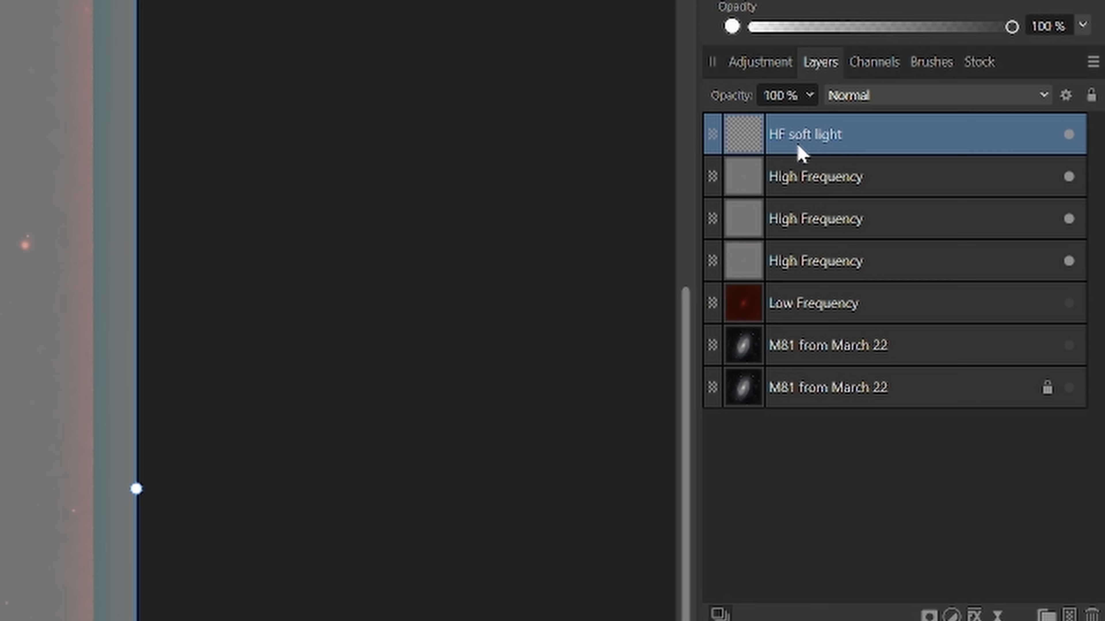
Hide "HF soft light" and merge the visible High Frequency layers again into a layer named "HF linear light".
left_click(774, 186)
left_click(1068, 135)
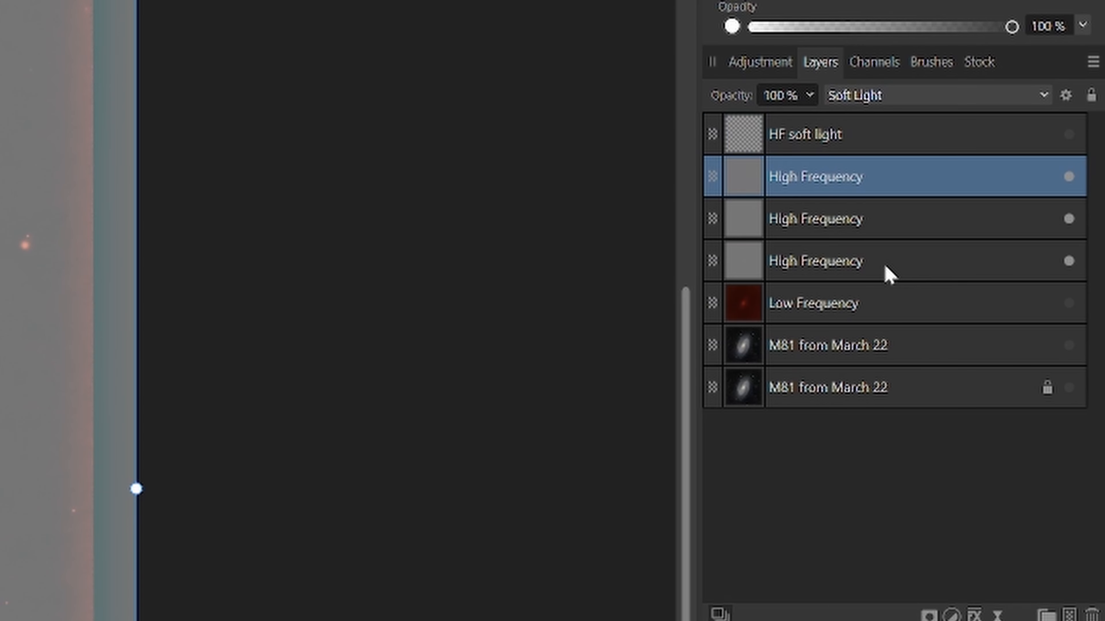
left_click(887, 274, "shift")
right_click(816, 187)
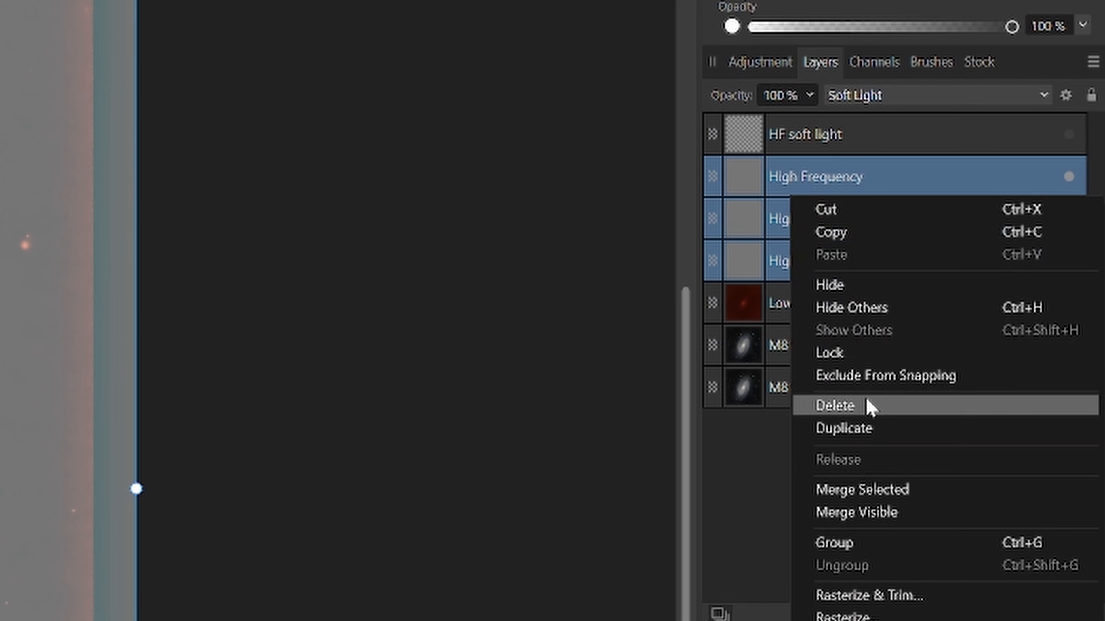
left_click(879, 513)
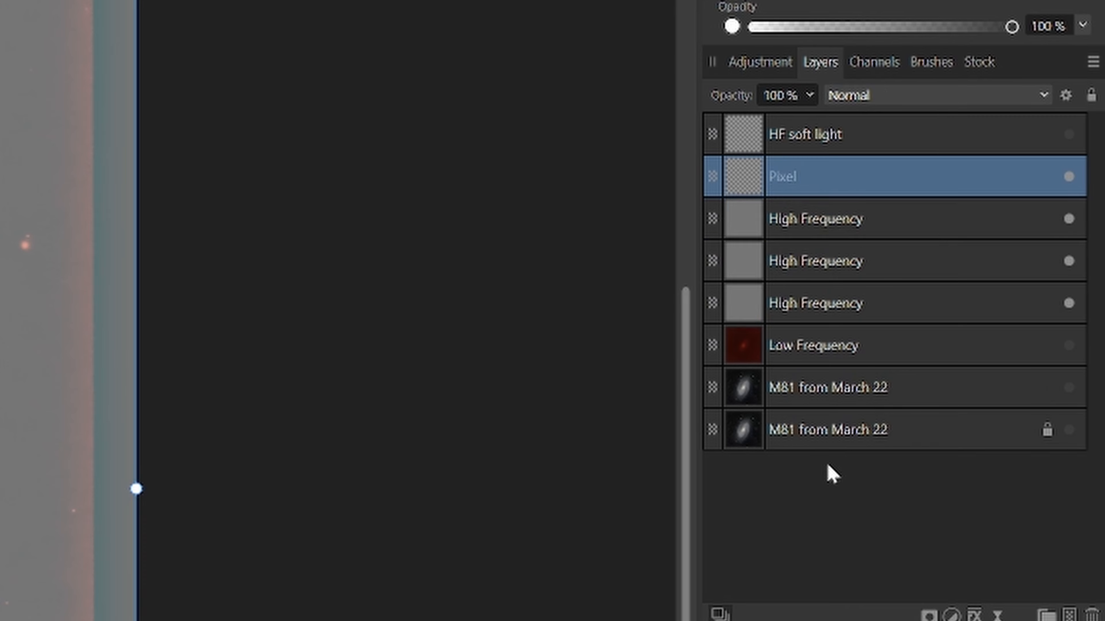
double_click(813, 177)
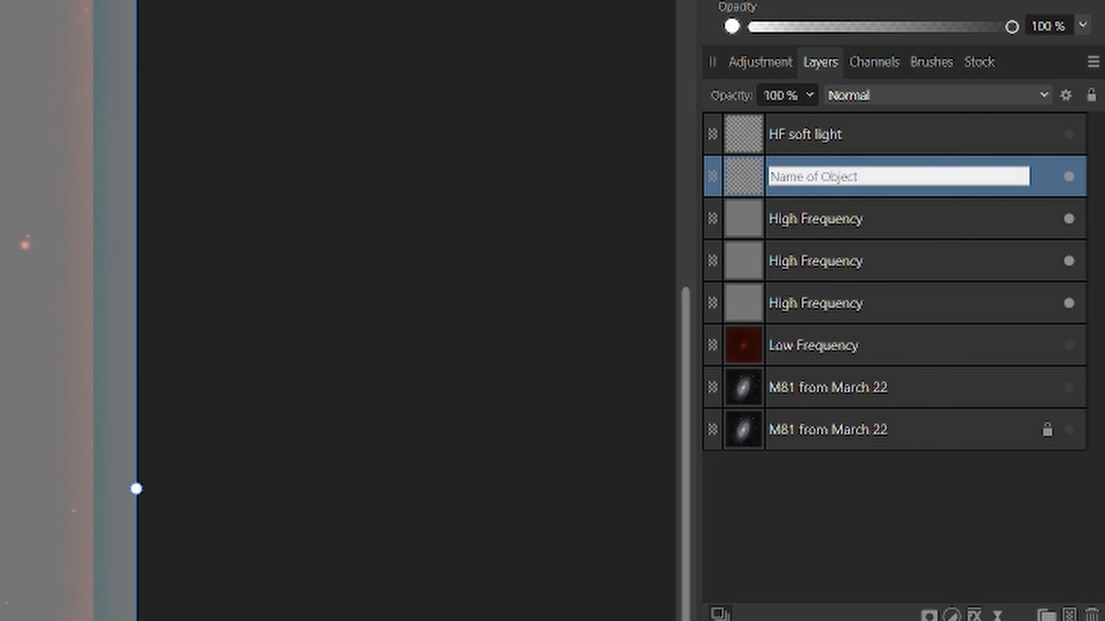
type("HF linear light")
key("Return")
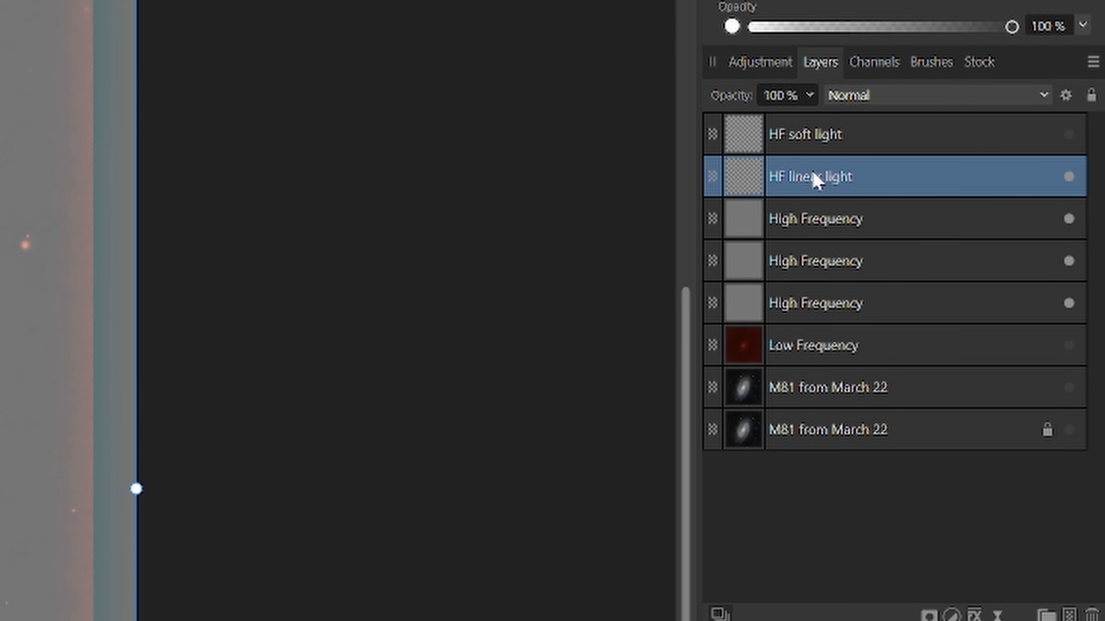
Delete the lower two of the three High Frequency layers, keeping the uppermost one.
left_click(843, 220)
left_click(844, 308, "shift")
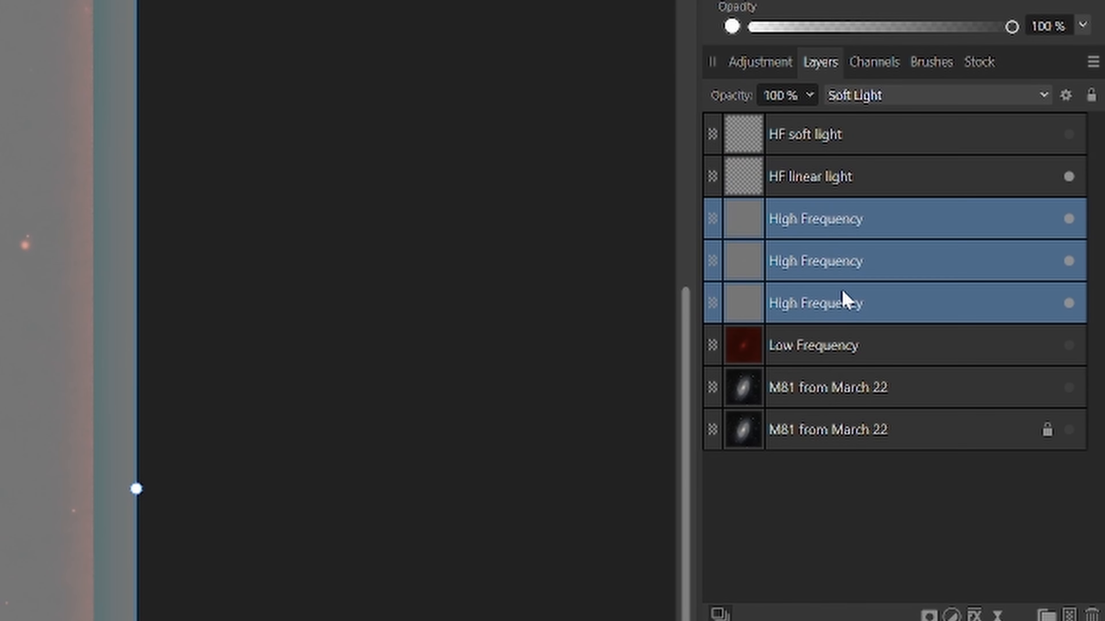
left_click(842, 277)
left_click(846, 303, "shift")
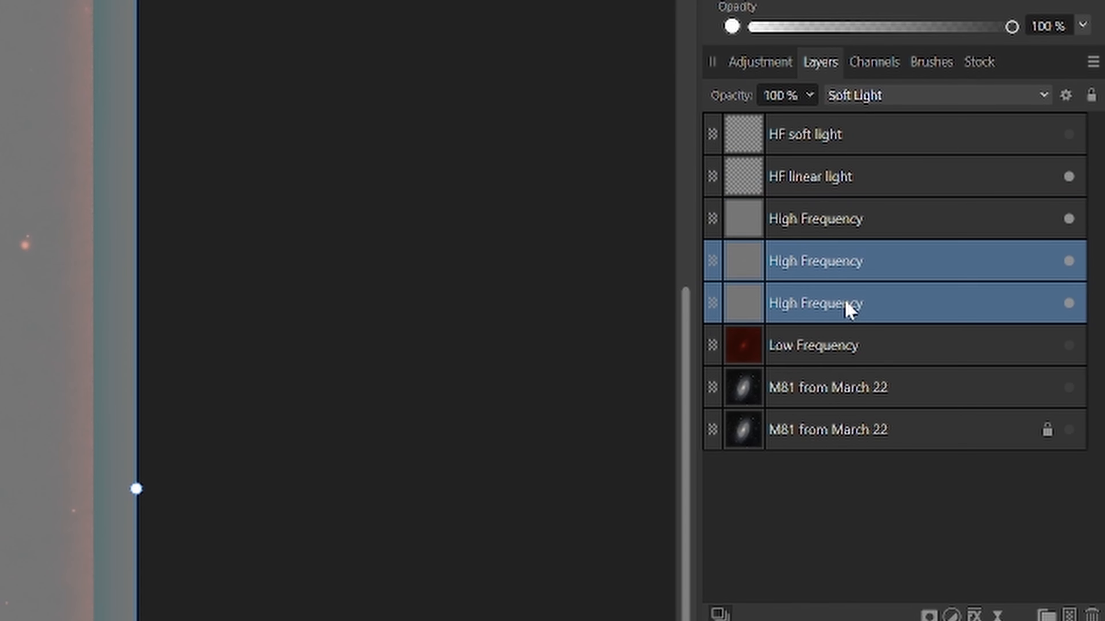
key("Delete")
Hide the remaining High Frequency layer and move it between the unlocked and the locked "M81 from March 22" layers.
left_click(820, 216)
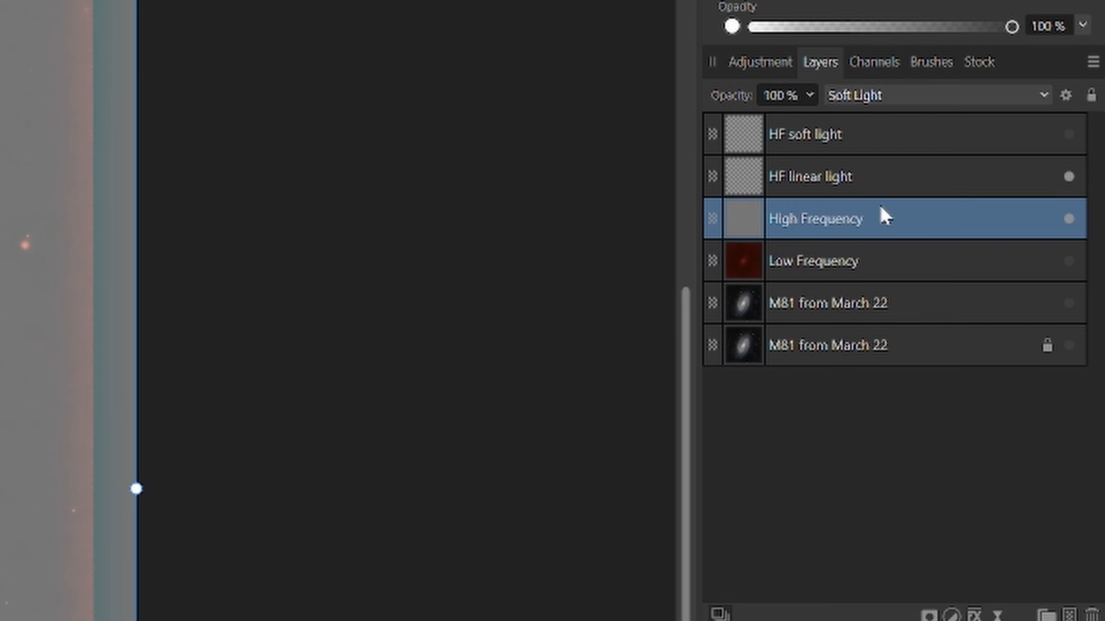
left_click(1068, 219)
left_click_drag(872, 222, 883, 320)
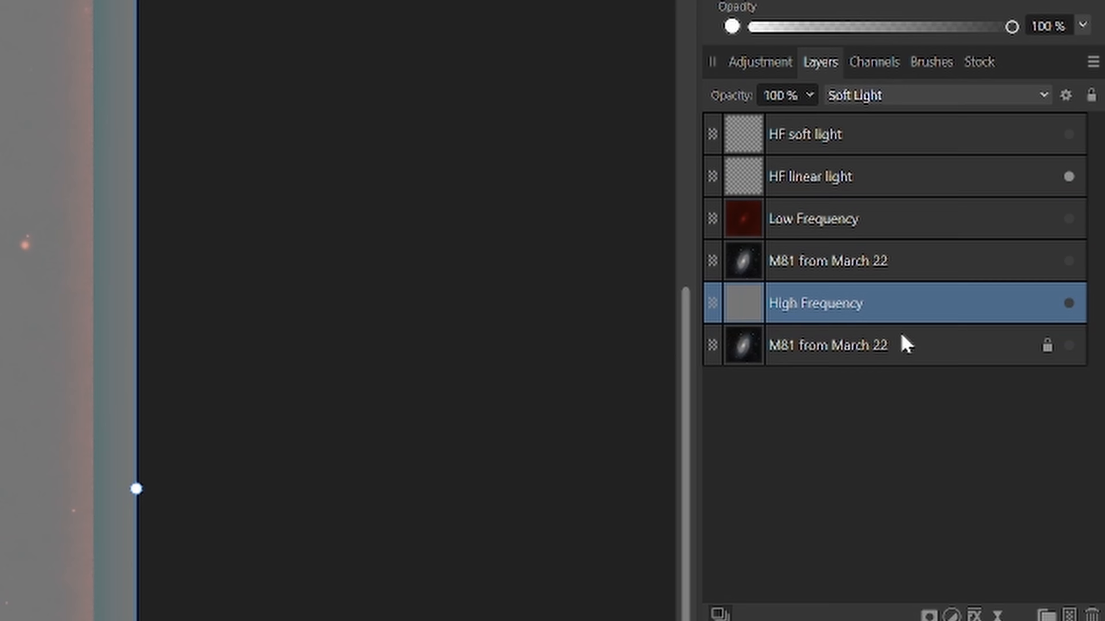
Hide "HF linear light", show the unlocked "M81 from March 22" layer, and move Low Frequency directly beneath it.
left_click(1069, 176)
left_click(1069, 261)
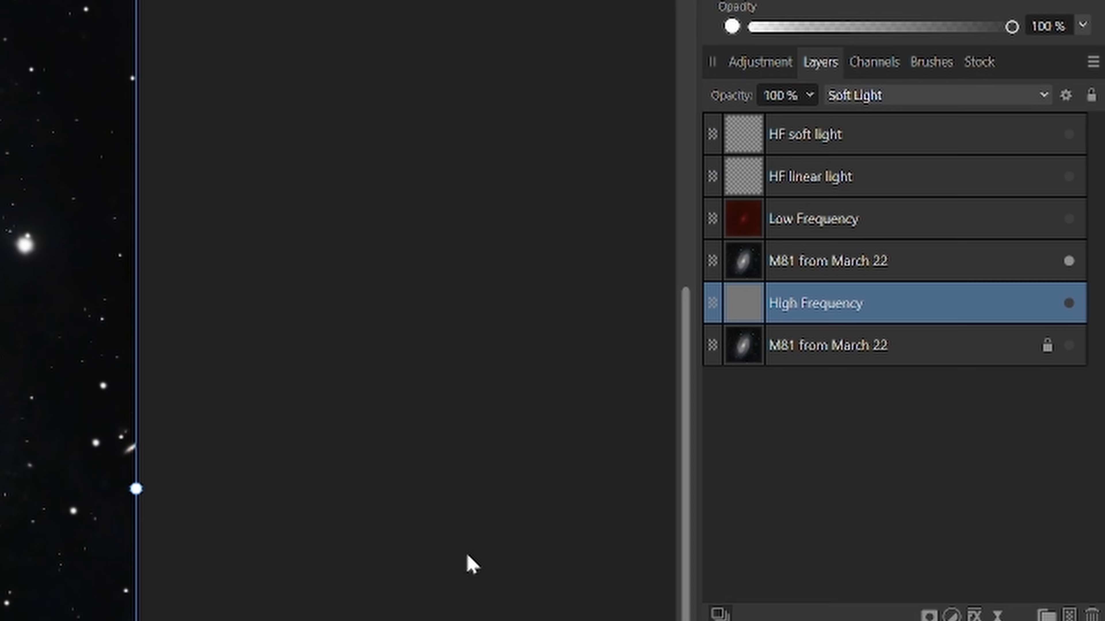
left_click_drag(848, 221, 859, 285)
left_click(880, 218)
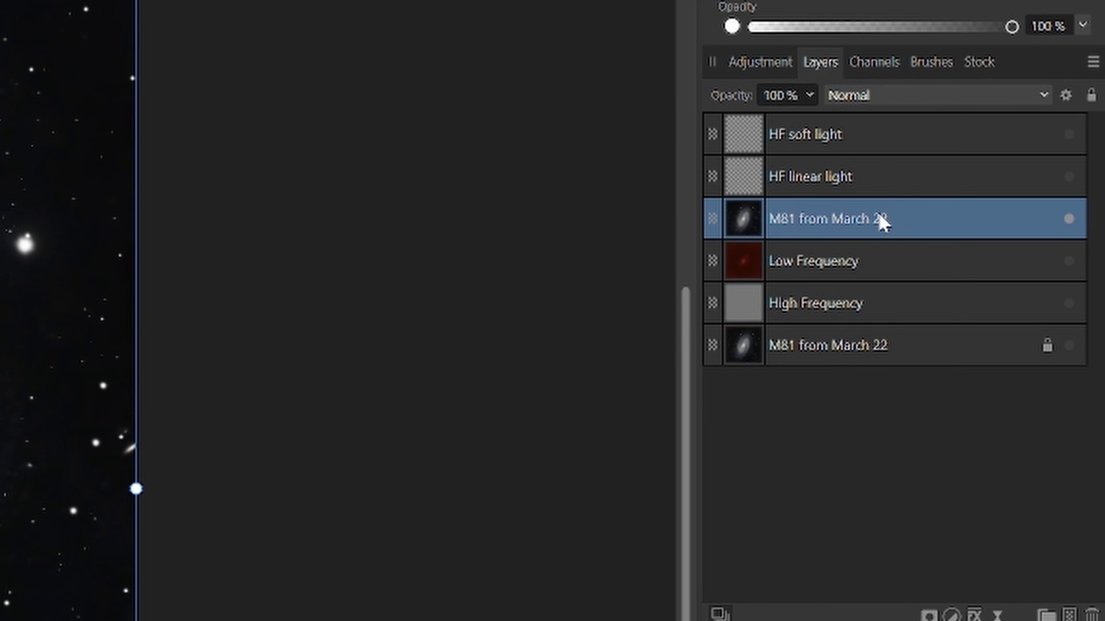
Group Low Frequency, High Frequency and the locked "M81 from March 22" layer, and name the group "Original grp".
left_click(873, 317)
left_click(866, 265)
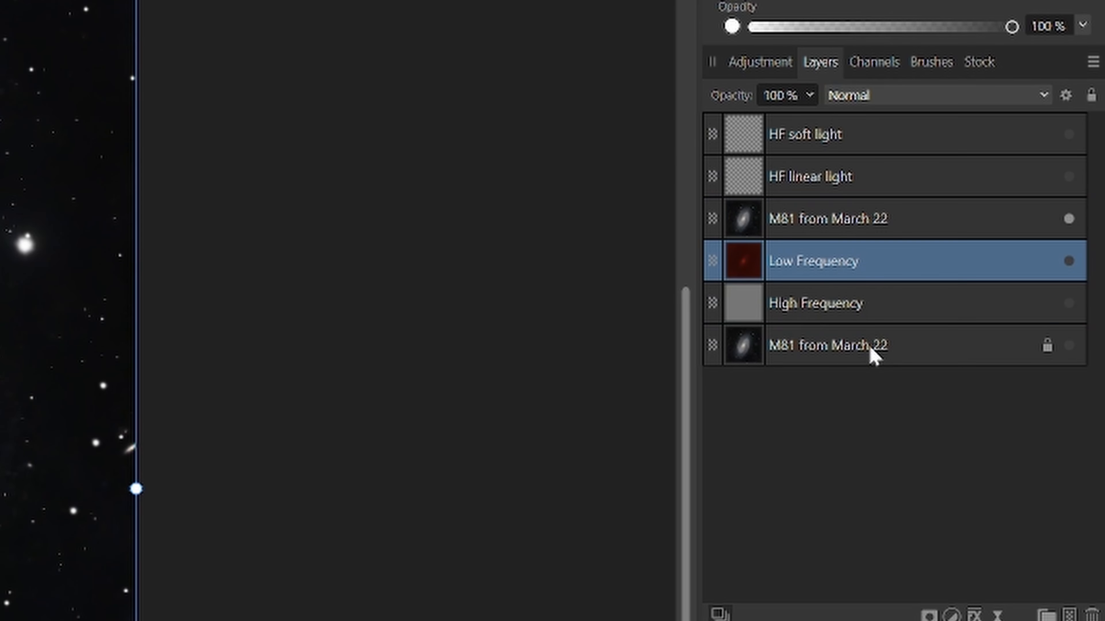
left_click(874, 355, "shift")
key("ctrl+g")
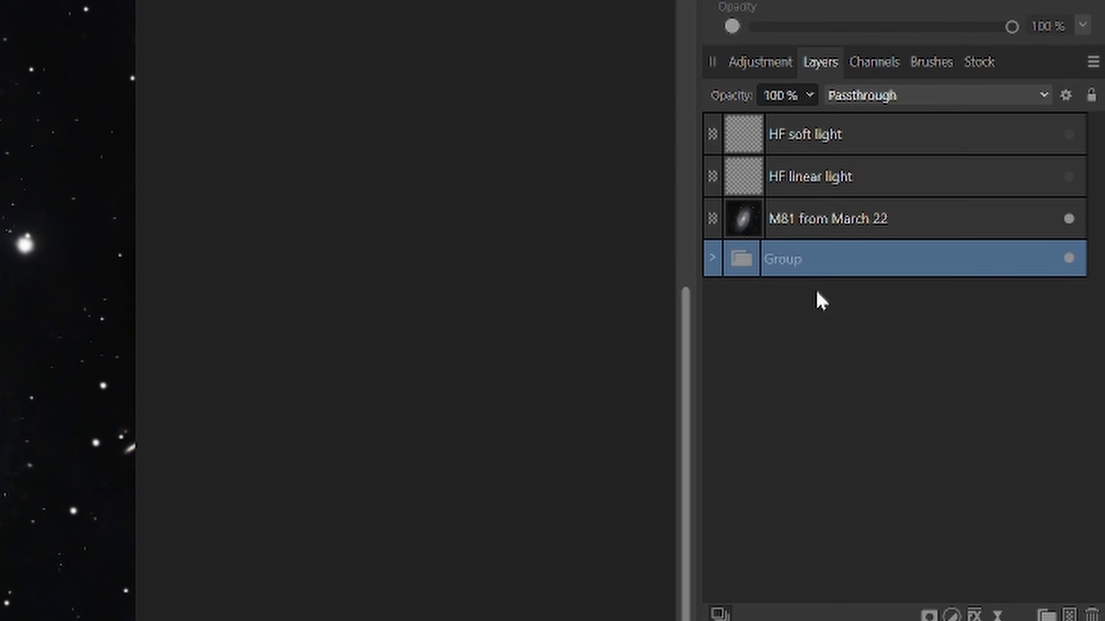
double_click(795, 264)
type("O")
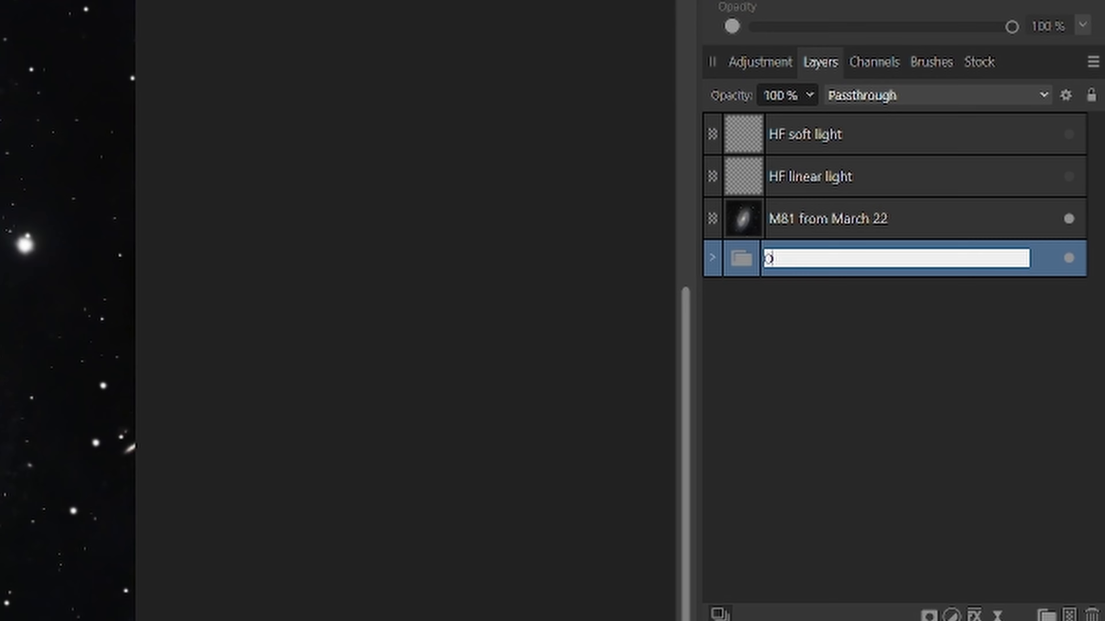
type("riginal grp")
key("Return")
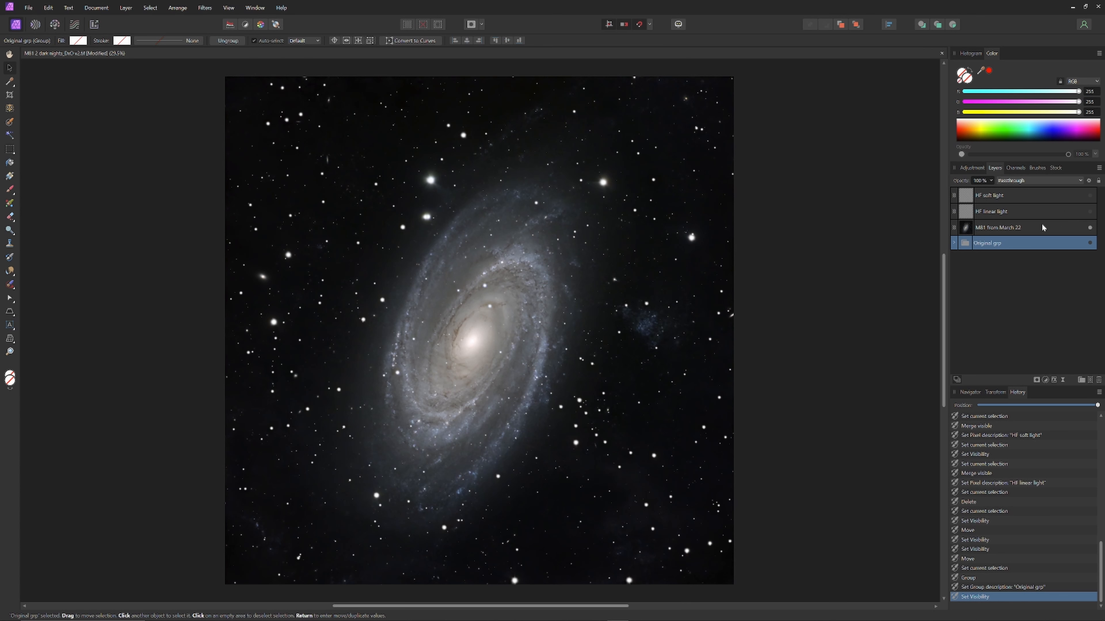
Show the "HF soft light" layer and set its blend mode to Soft Light.
left_click(939, 214)
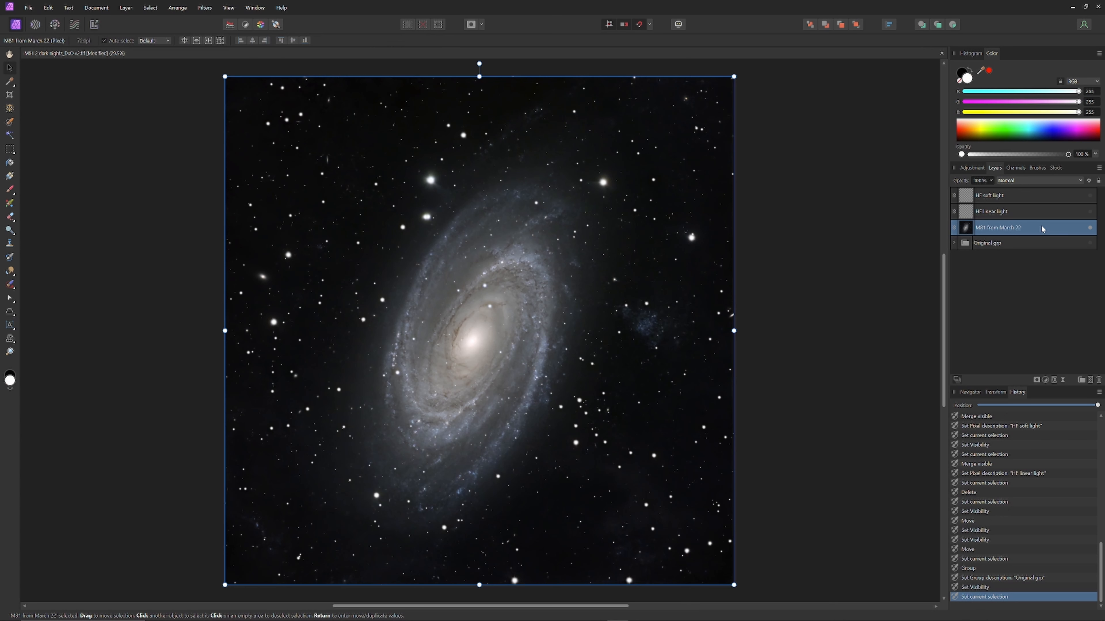
left_click(1012, 209)
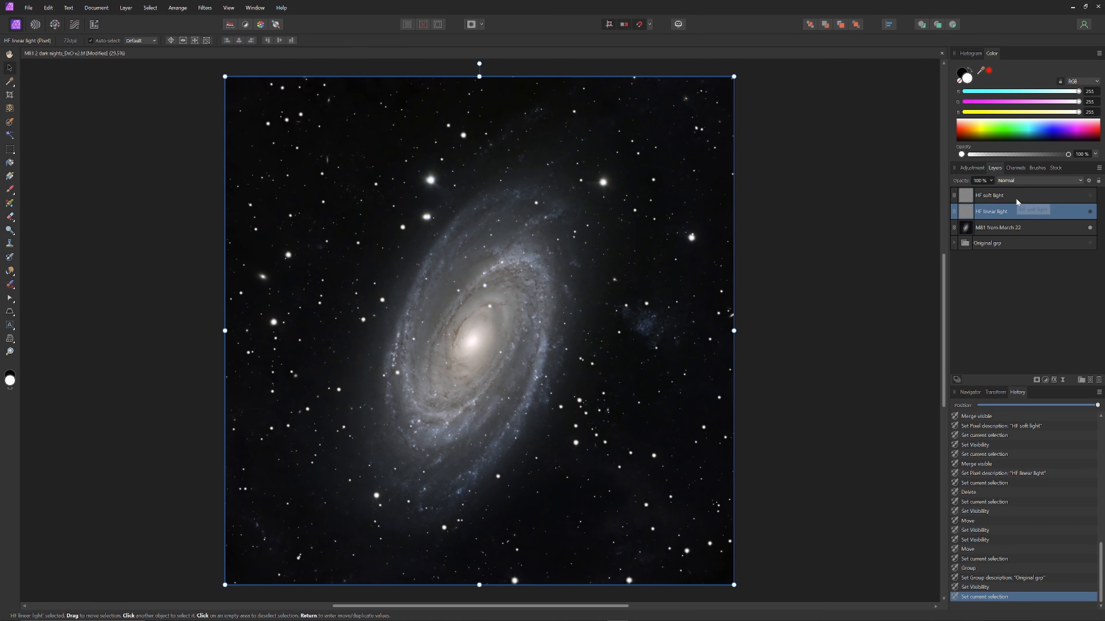
left_click(1017, 198)
left_click(1090, 195)
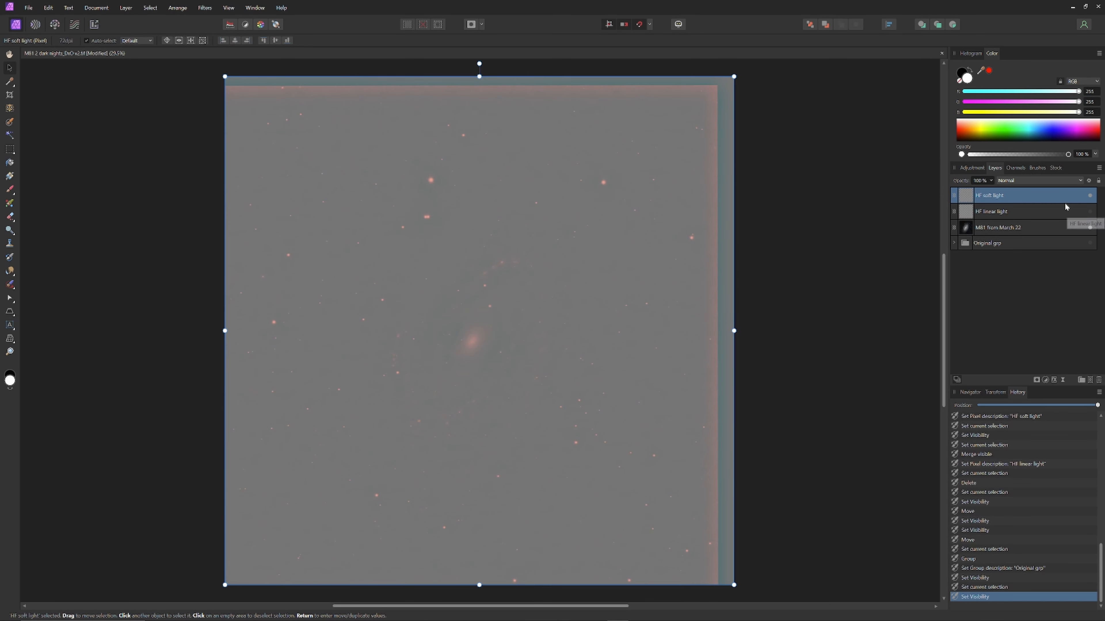
left_click(1044, 180)
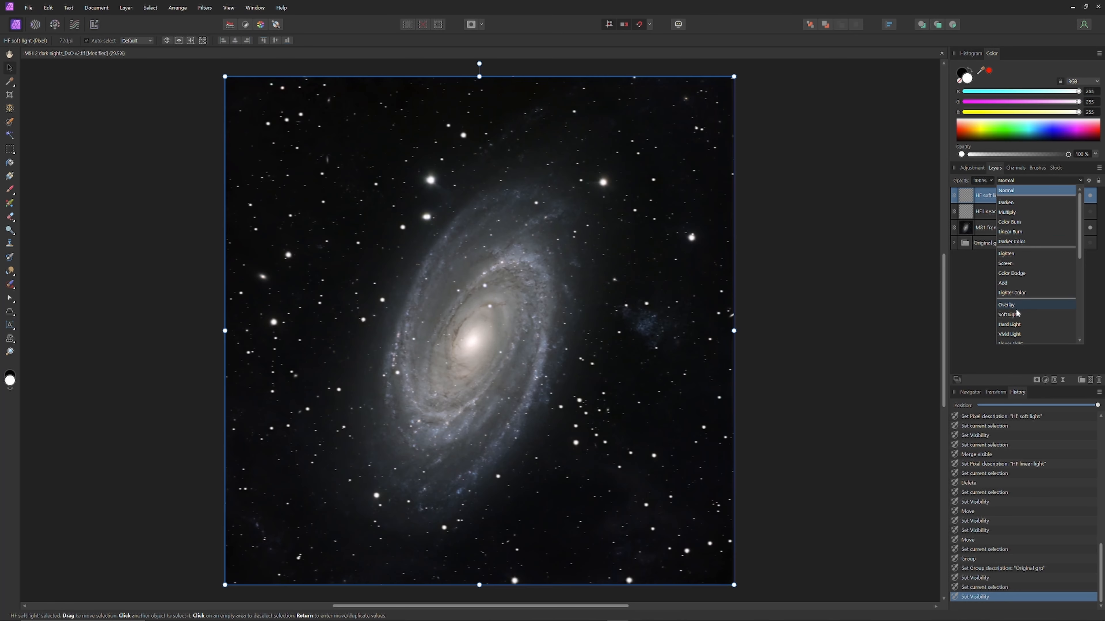
left_click(1008, 314)
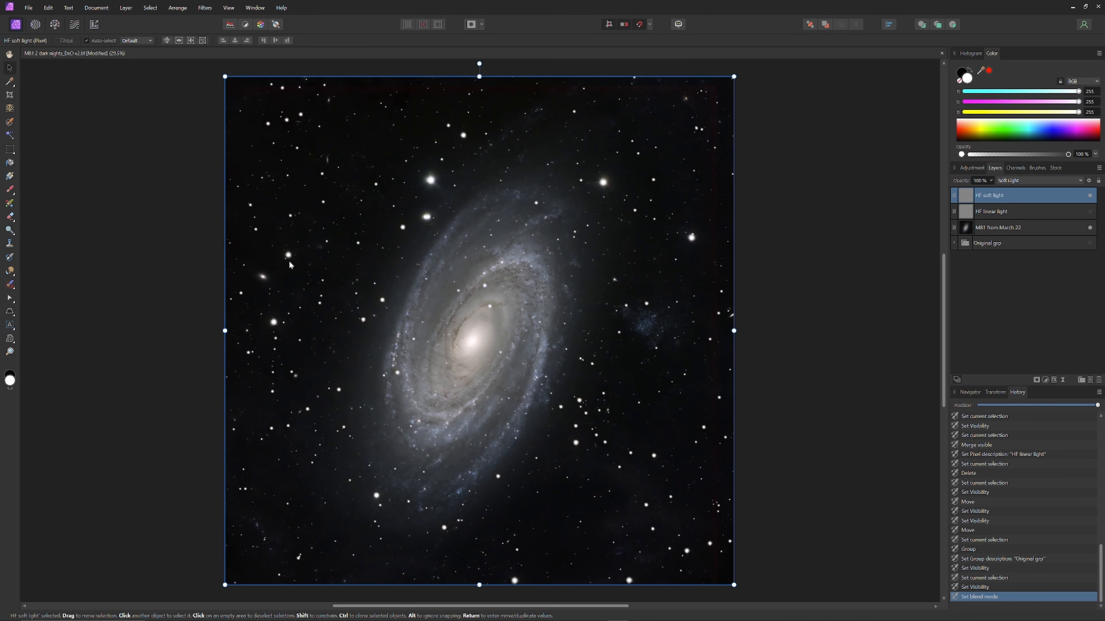
Show the "HF linear light" layer and set its blend mode to Linear Light.
left_click(1015, 217)
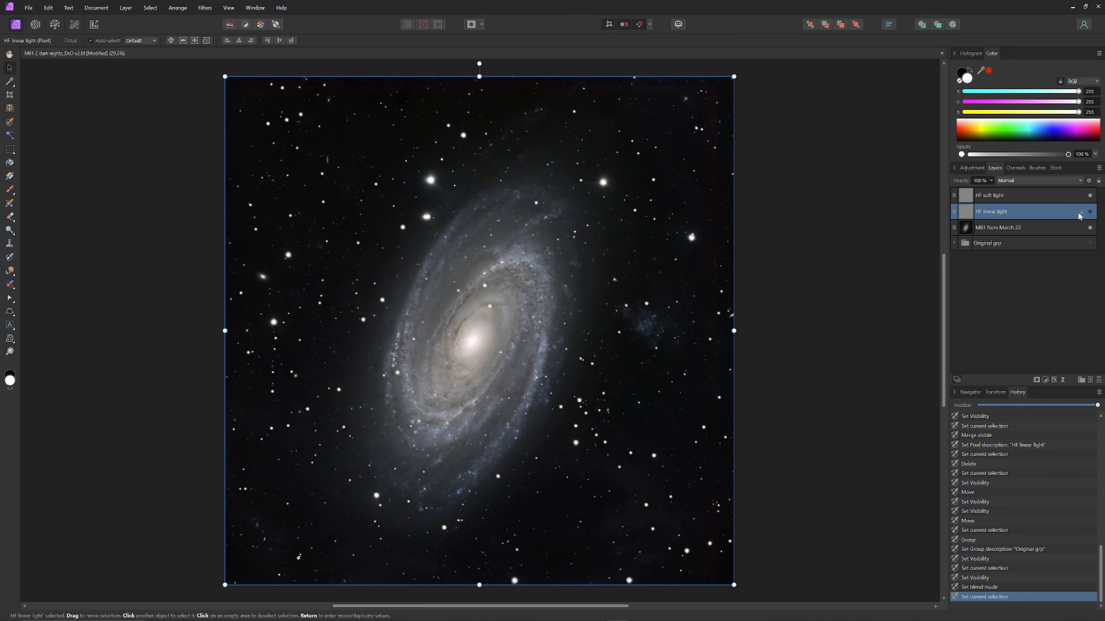
left_click(1090, 212)
left_click(1019, 181)
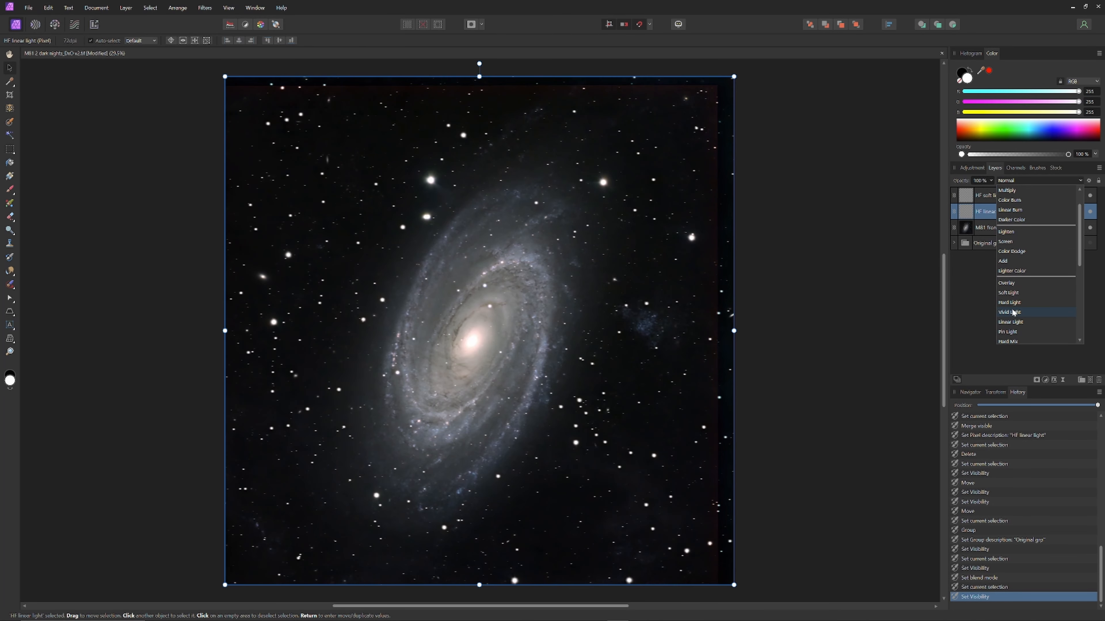
left_click(1011, 322)
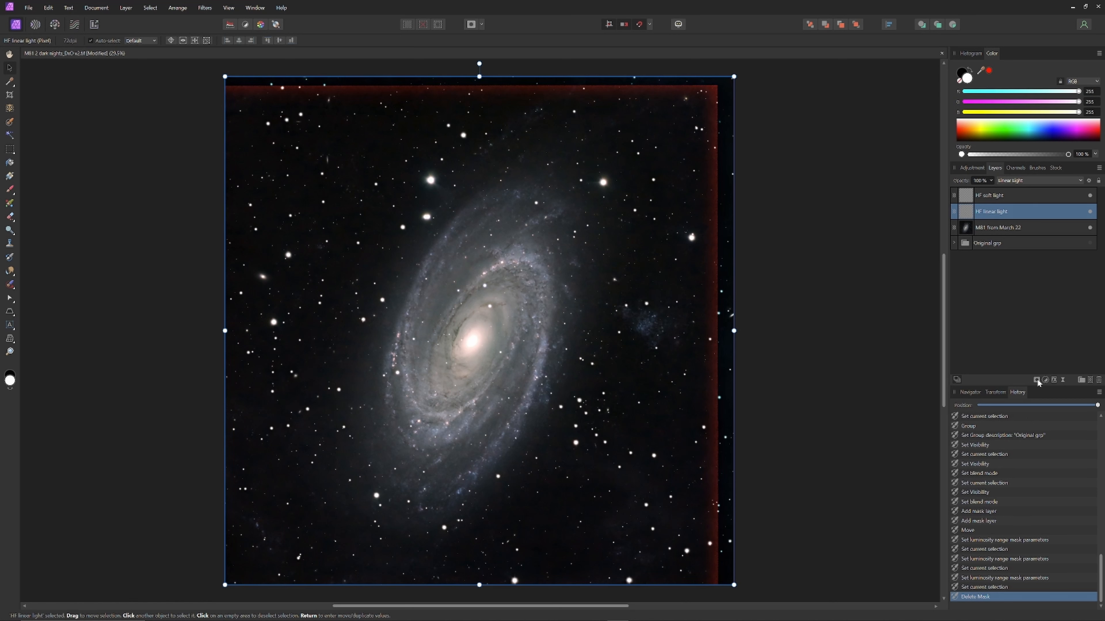
Add a mask to the "HF linear light" layer and paint black over the image's upper-left corner with a very large soft brush.
left_click(1036, 379)
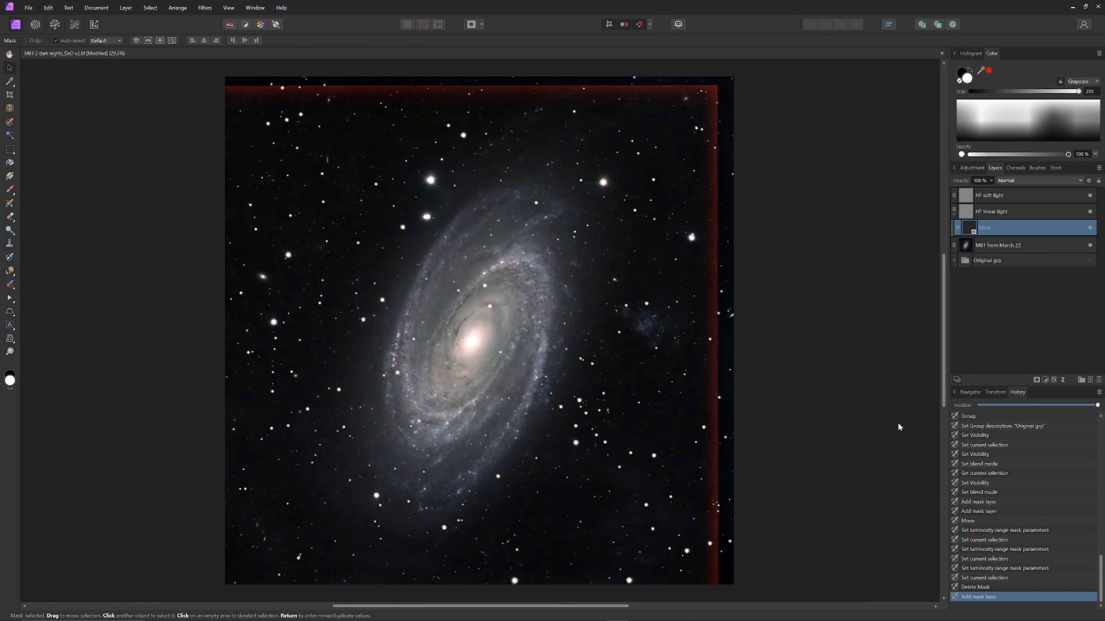
left_click(9, 190)
key("x")
key("bracketright")
key("bracketright")
key("bracketright")
key("bracketright")
key("bracketright")
key("bracketright")
key("bracketright")
key("bracketright")
key("bracketright")
key("bracketright")
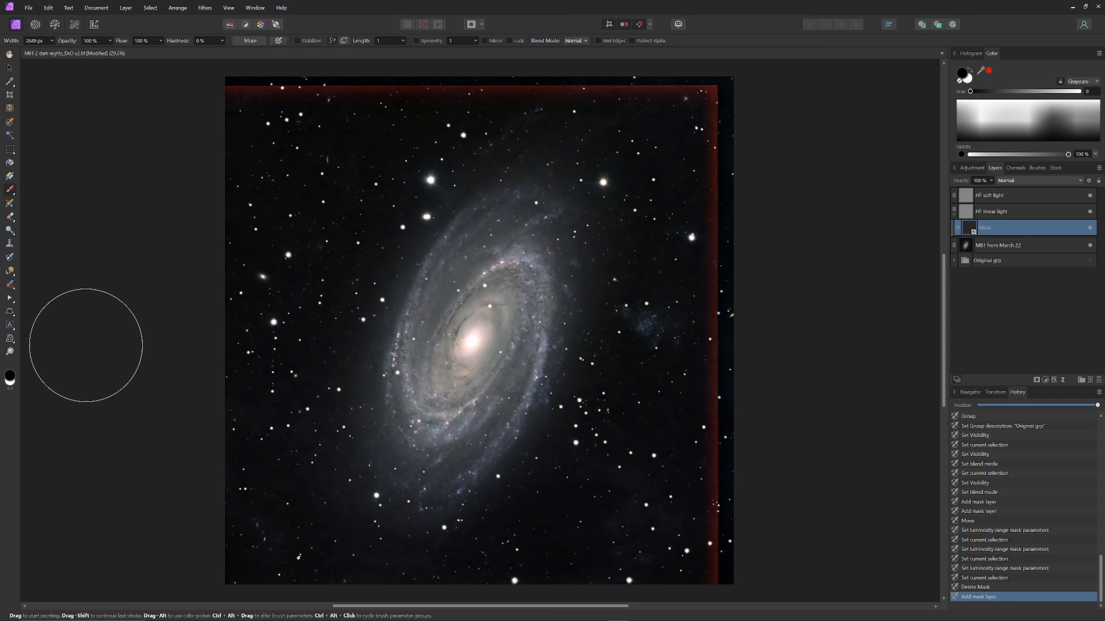
mouse_move(293, 136)
left_mouse_down()
mouse_move(283, 82)
mouse_move(248, 99)
left_mouse_up()
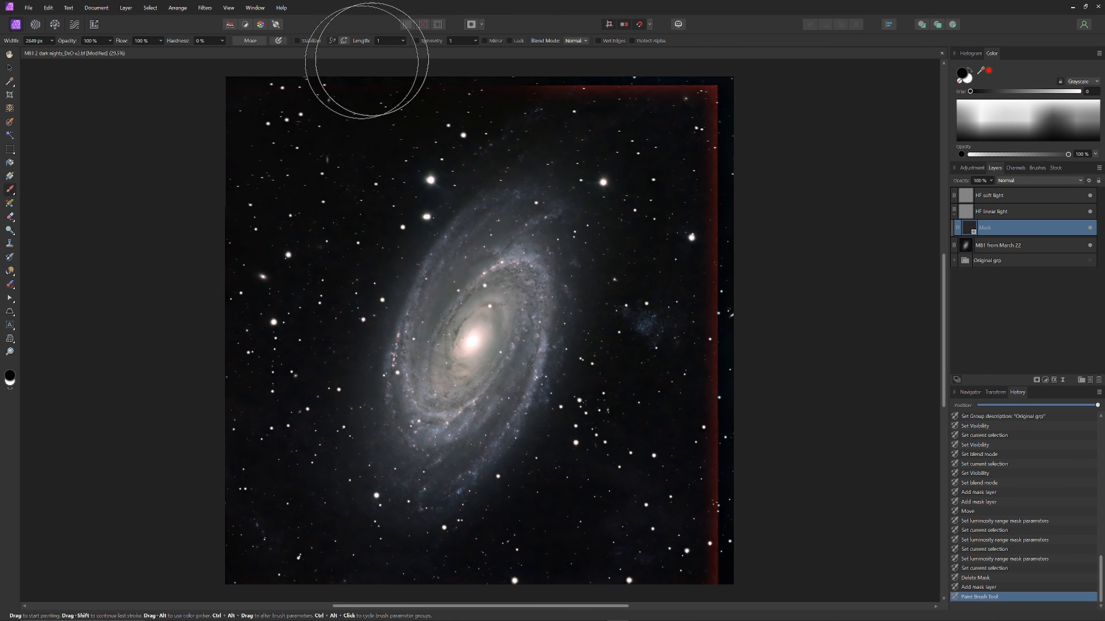
Paint black on the mask along the image's red top and right edges with a smaller soft brush, about 840 px wide.
key("[")
key("[")
key("[")
key("[")
key("[")
key("[")
left_click_drag(220, 89, 288, 92)
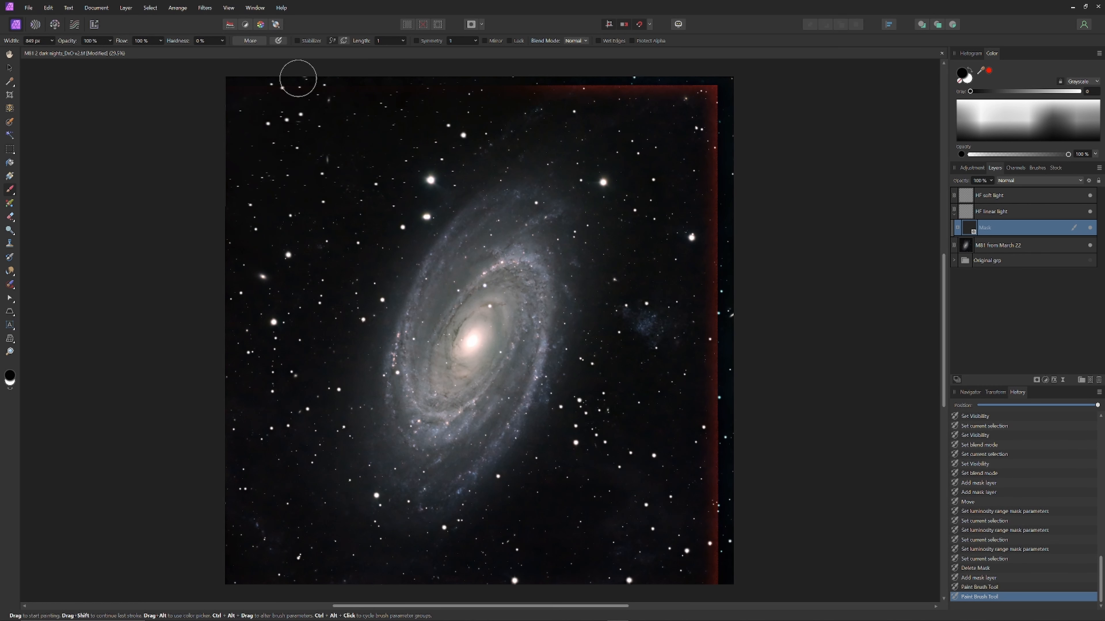
left_click(222, 41)
mouse_move(135, 120)
left_mouse_down()
mouse_move(204, 93)
mouse_move(296, 90)
left_mouse_up()
mouse_move(520, 86)
left_mouse_down()
mouse_move(737, 84)
mouse_move(729, 79)
mouse_move(727, 116)
mouse_move(711, 133)
mouse_move(702, 258)
mouse_move(723, 162)
mouse_move(712, 242)
mouse_move(723, 491)
mouse_move(699, 506)
mouse_move(700, 494)
mouse_move(717, 474)
mouse_move(708, 575)
mouse_move(720, 551)
left_mouse_up()
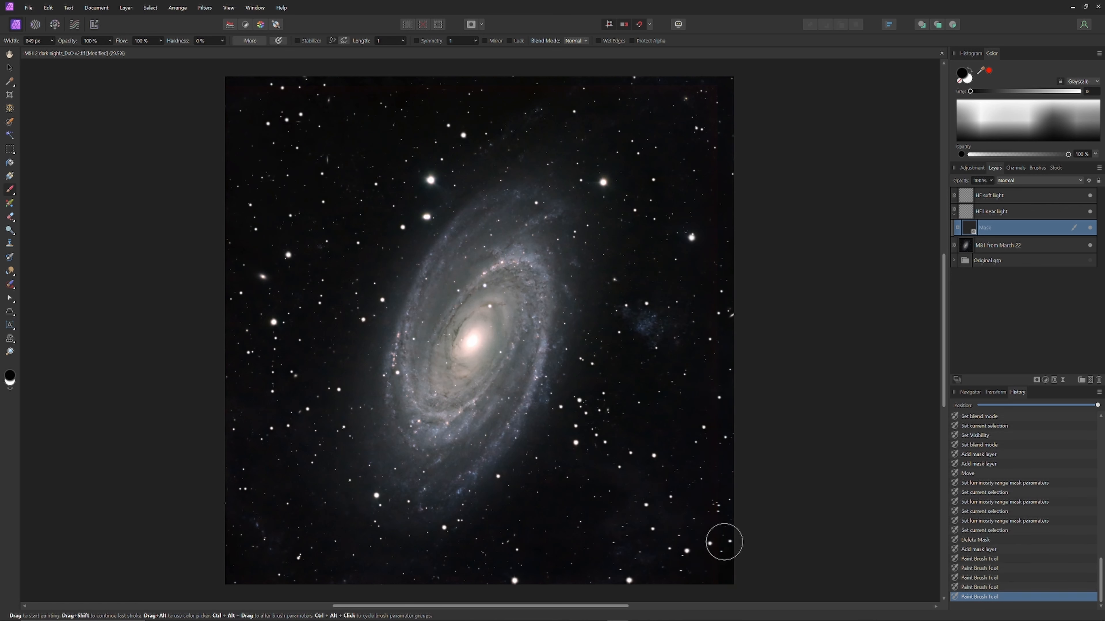
Enlarge the brush and paint black on the mask over the sky background beside the galaxy and in the upper-left corner.
key("bracketright")
key("bracketright")
key("bracketright")
key("bracketright")
key("bracketright")
key("bracketright")
key("bracketright")
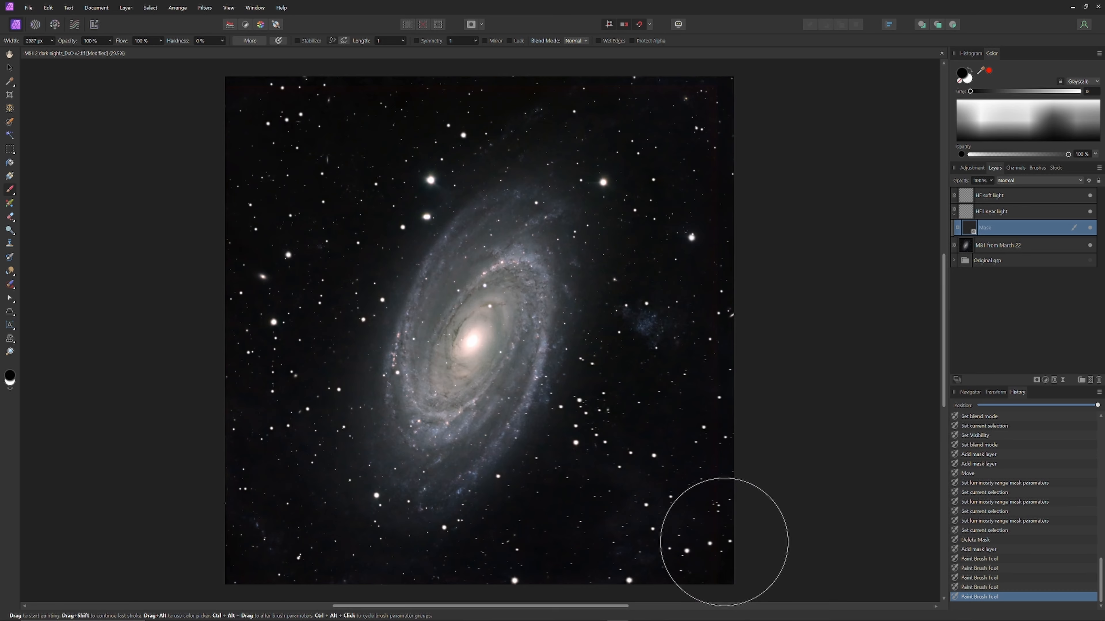
mouse_move(316, 354)
left_mouse_down()
mouse_move(233, 277)
mouse_move(254, 154)
left_mouse_up()
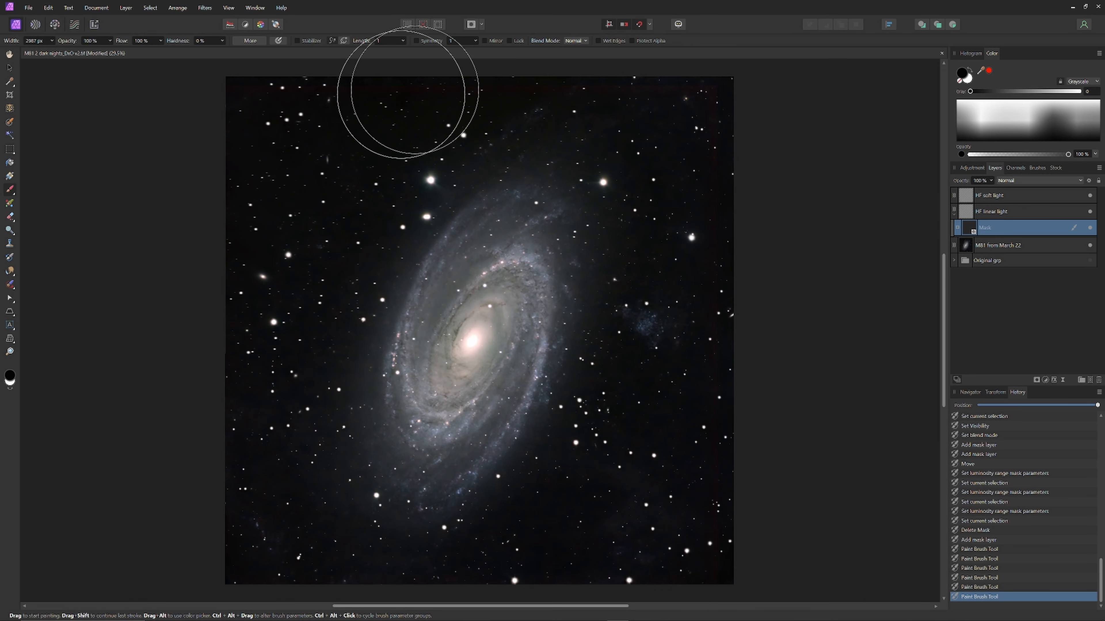
mouse_move(209, 111)
left_mouse_down()
mouse_move(208, 101)
mouse_move(278, 89)
left_mouse_up()
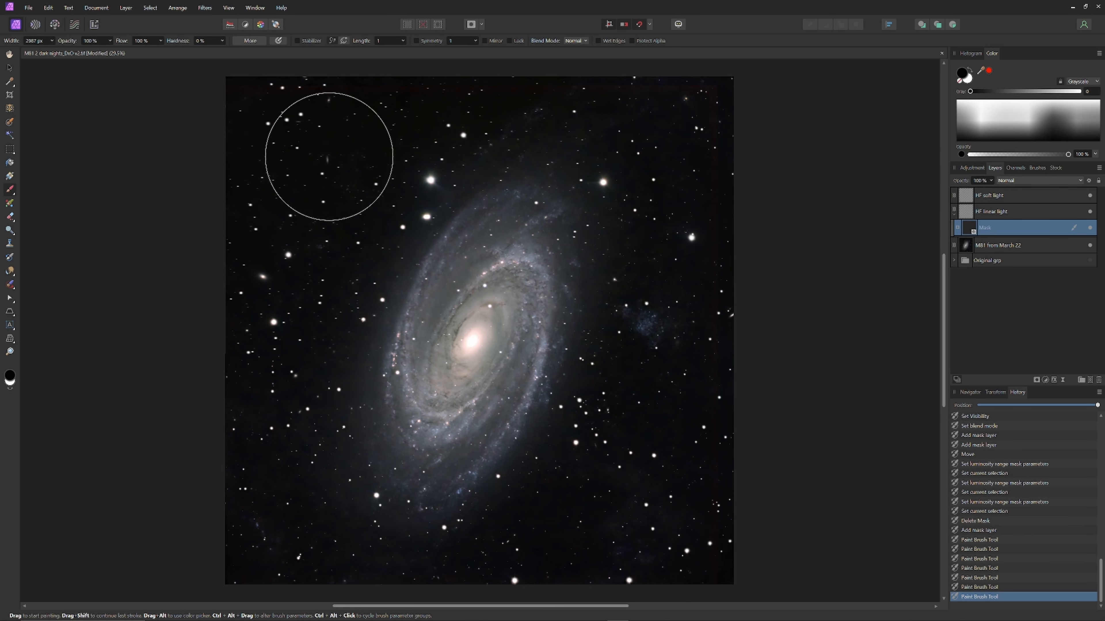
key("bracketleft")
key("bracketleft")
left_click_drag(369, 100, 353, 155)
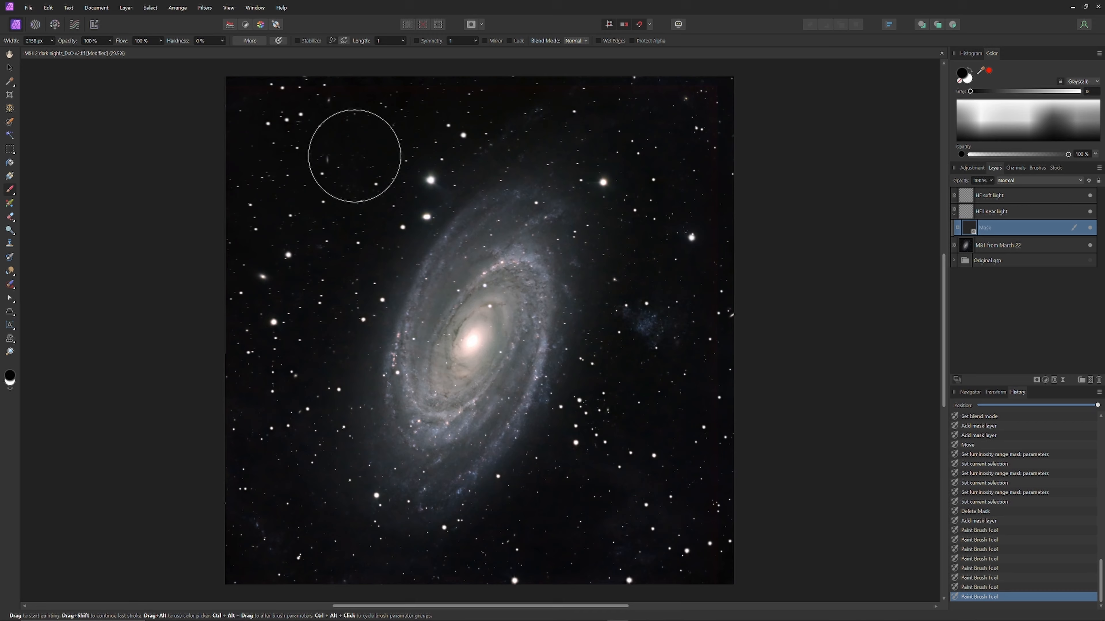
Adjust the brush size for touching up the mask around the galaxy's bright core.
key("bracketright")
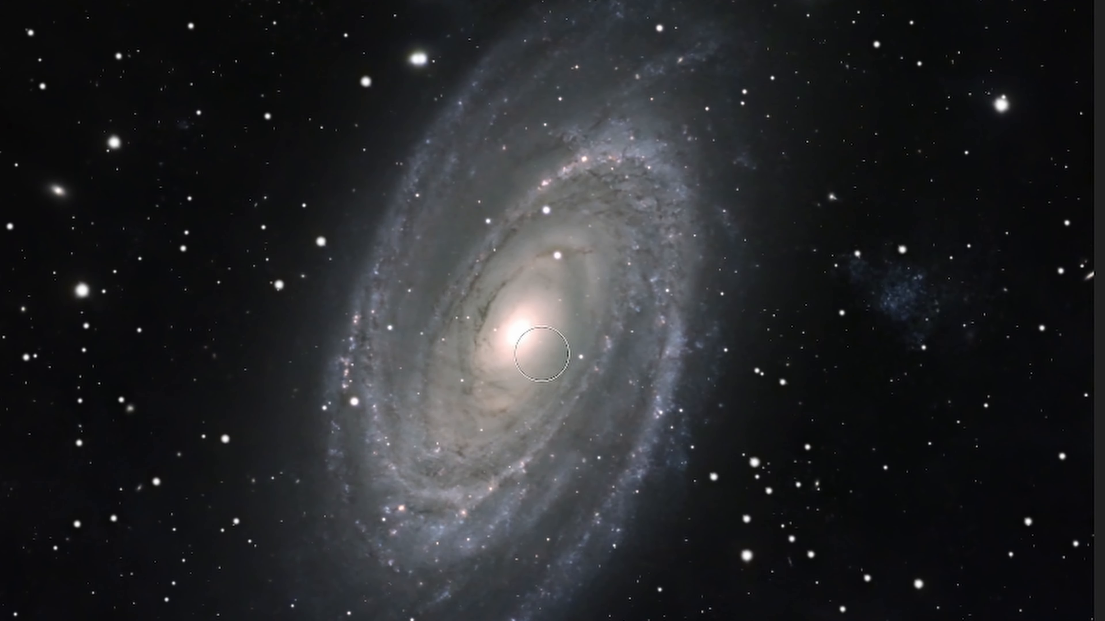
key("bracketright")
key("bracketright")
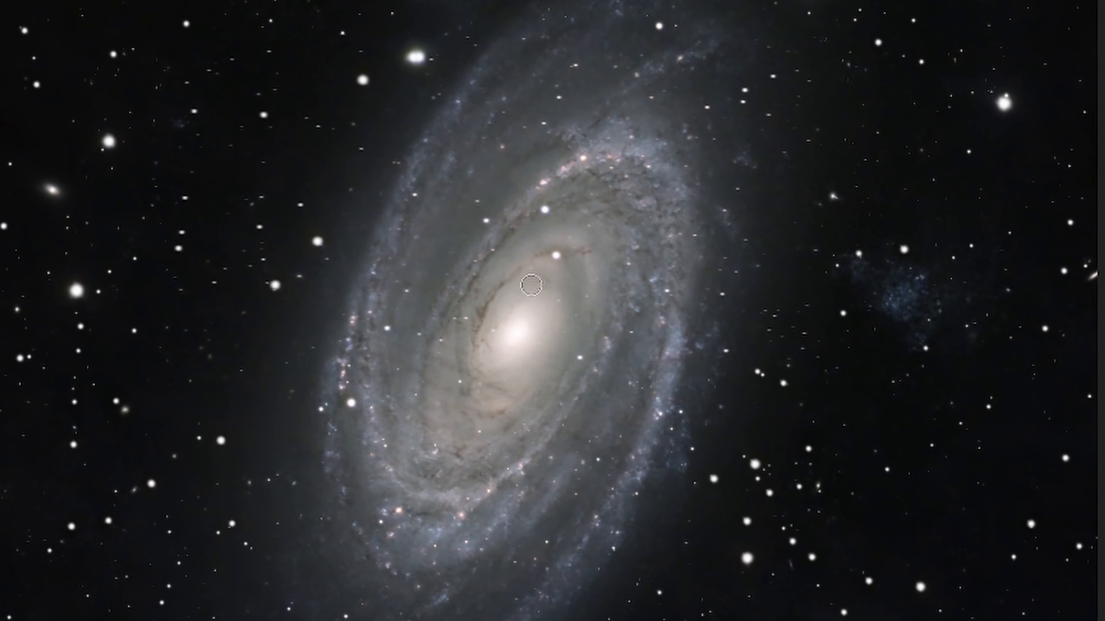
key("]")
key("]")
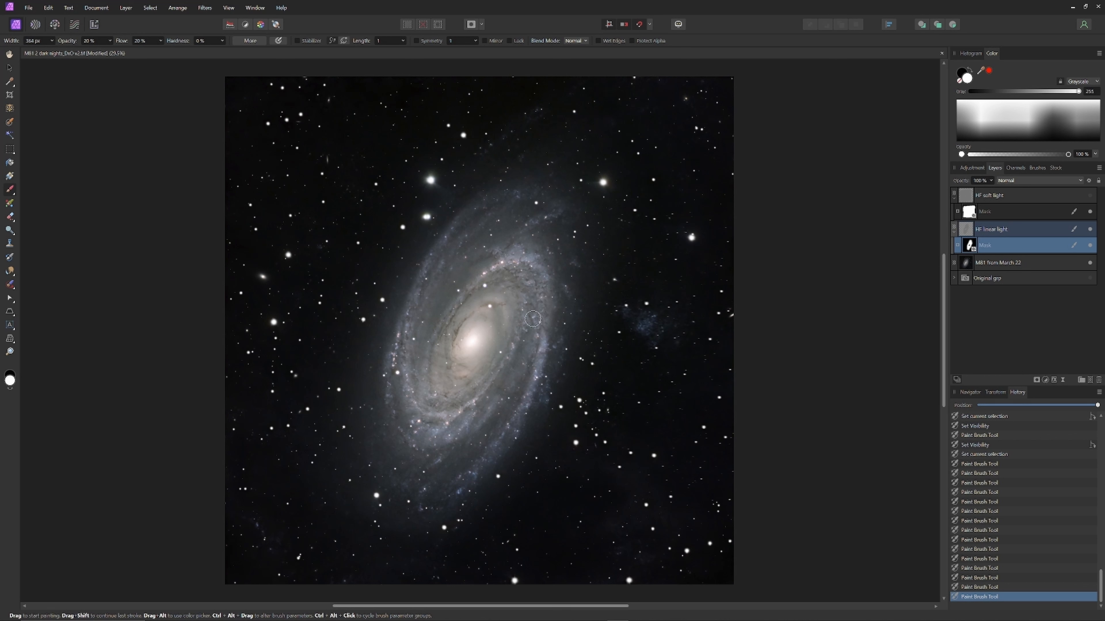
Add a mask to the "HF soft light" layer and refine the masking with black brush strokes around the galaxy.
key("v")
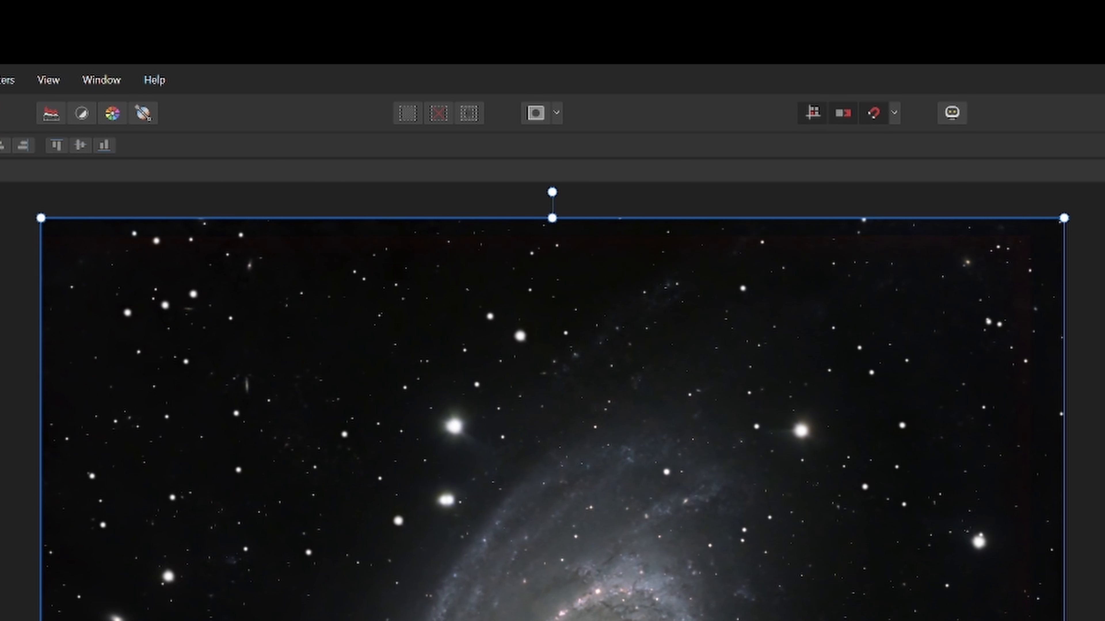
key("ctrl+d")
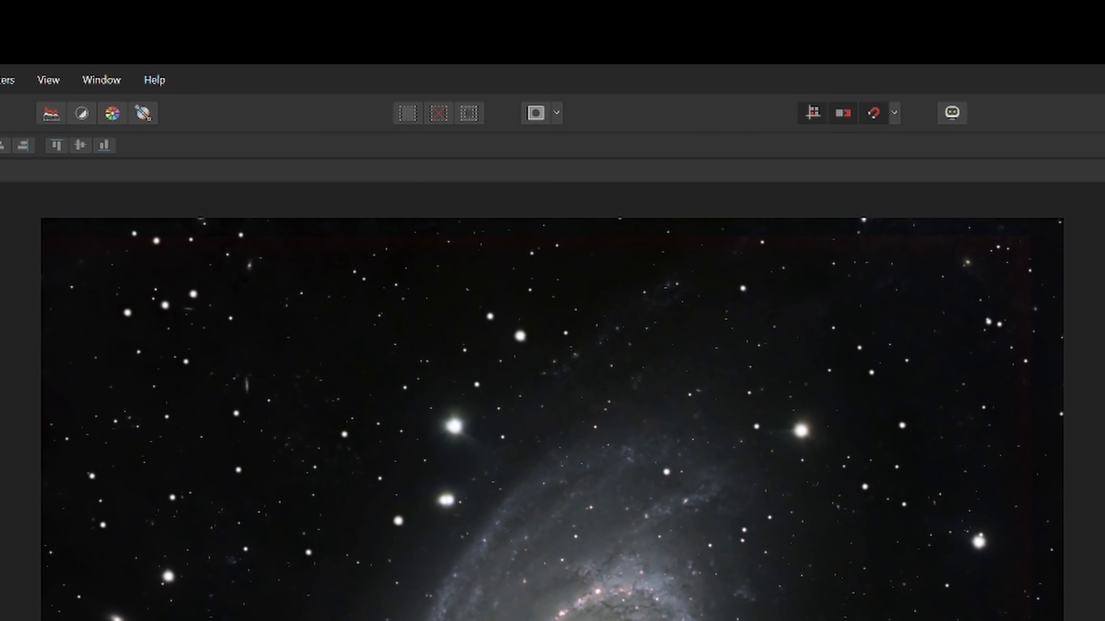
key("b")
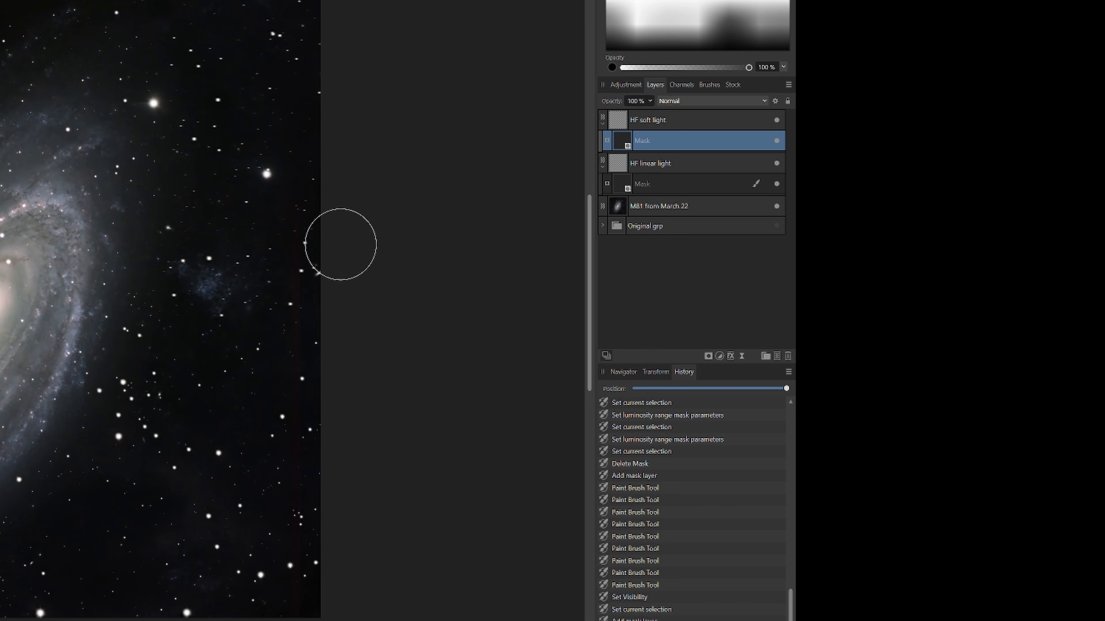
mouse_move(523, 432)
left_mouse_down()
mouse_move(446, 338)
mouse_move(496, 482)
left_mouse_up()
mouse_move(305, 458)
left_mouse_down()
mouse_move(311, 616)
mouse_move(366, 591)
left_mouse_up()
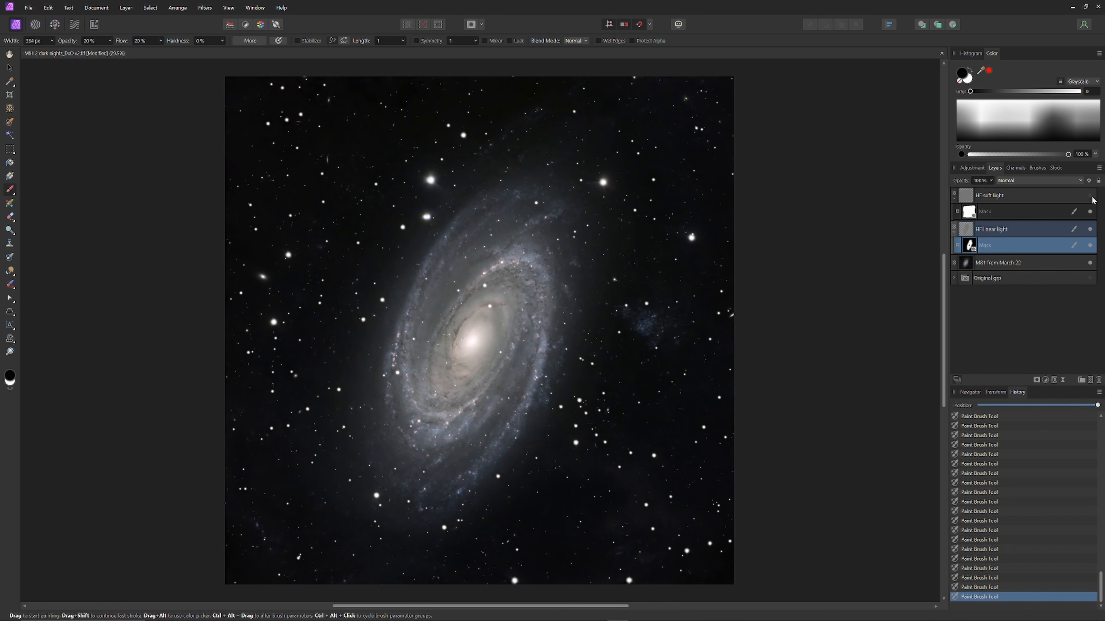
Show the "HF soft light" layer and touch up its mask over the galaxy core with black and white strokes.
left_click(1090, 196)
left_click(1091, 195)
left_click(985, 212)
left_click(857, 327)
left_click(472, 341)
key("x")
left_click(473, 332)
Touch up the "HF linear light" layer's mask at the galaxy core with a smaller white brush.
left_click(985, 246)
key("bracketleft")
key("bracketleft")
key("bracketleft")
left_click(456, 344)
Add a live Unsharp Mask filter to the "HF linear light" layer and raise its radius.
left_click(11, 68)
left_click(1044, 231)
left_click(1062, 380)
left_click(1028, 176)
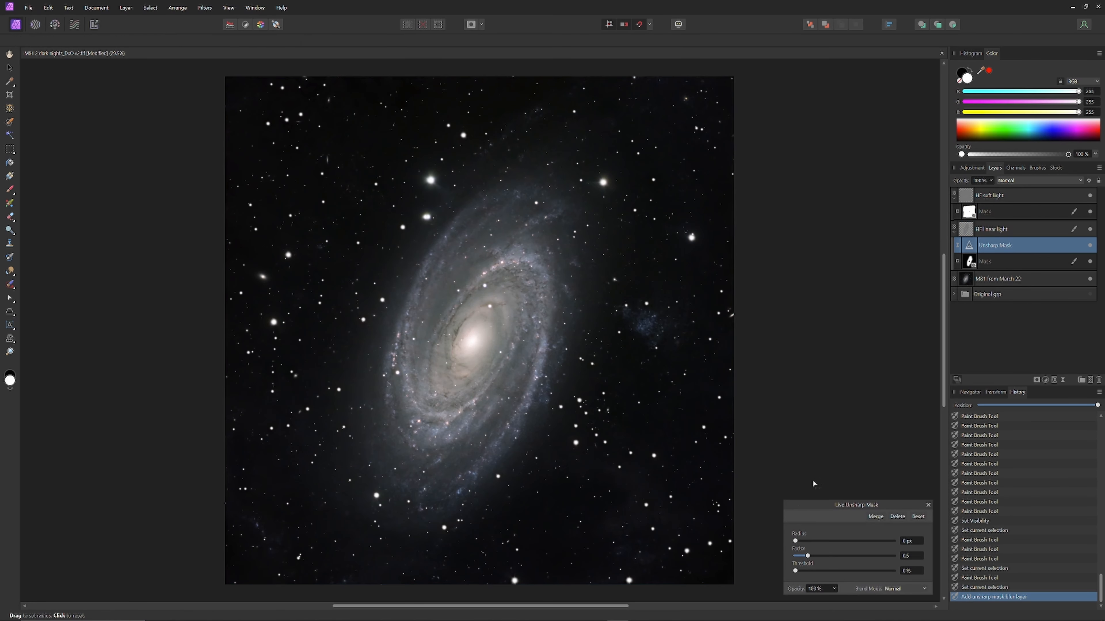
left_click_drag(795, 541, 813, 541)
left_click(928, 504)
Add a live Unsharp Mask filter with an adjusted radius to the "HF soft light" layer.
left_click(1004, 195)
left_click(1063, 380)
left_click(1029, 176)
left_click(928, 504)
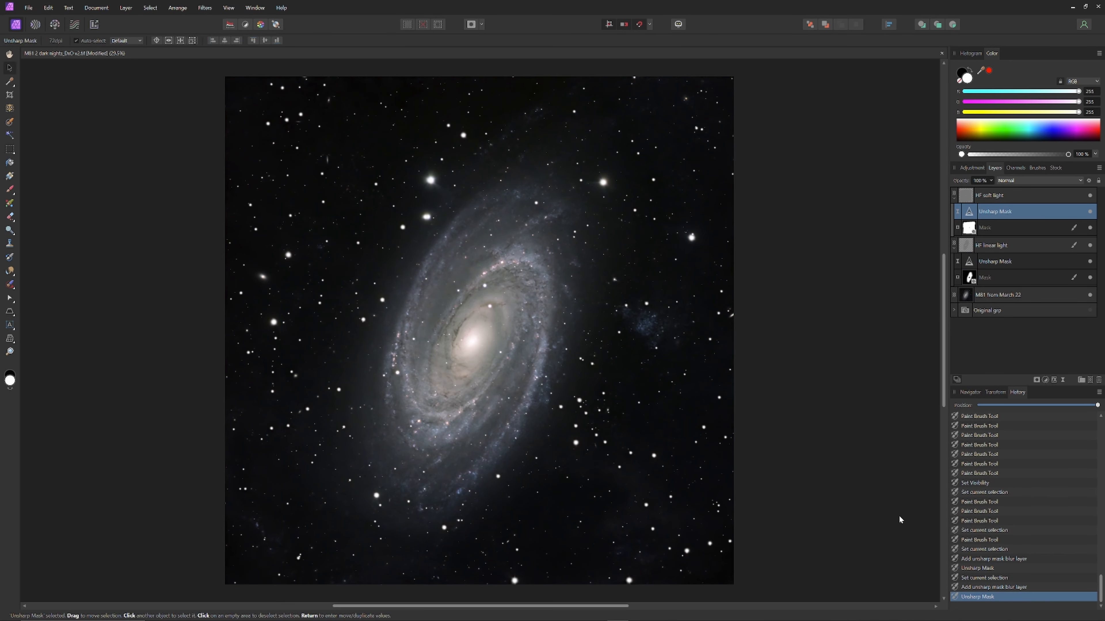
Add a live Clarity filter to the "HF linear light" layer with a strength of 4%.
left_click(1000, 245)
left_click(1062, 380)
left_click(1029, 166)
left_click_drag(844, 571, 853, 570)
double_click(853, 571)
scroll(909, 573, "up", 5)
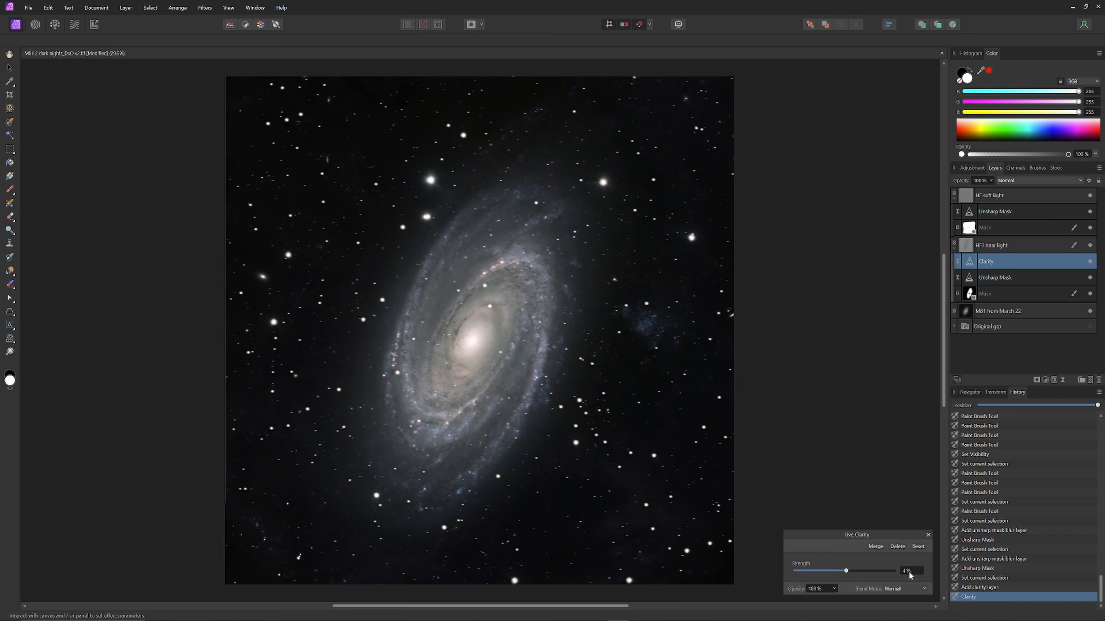
left_click(927, 535)
Add a live Clarity filter to the "HF soft light" layer with a strength of 8%.
left_click(1013, 195)
left_click(1062, 380)
left_click(1028, 167)
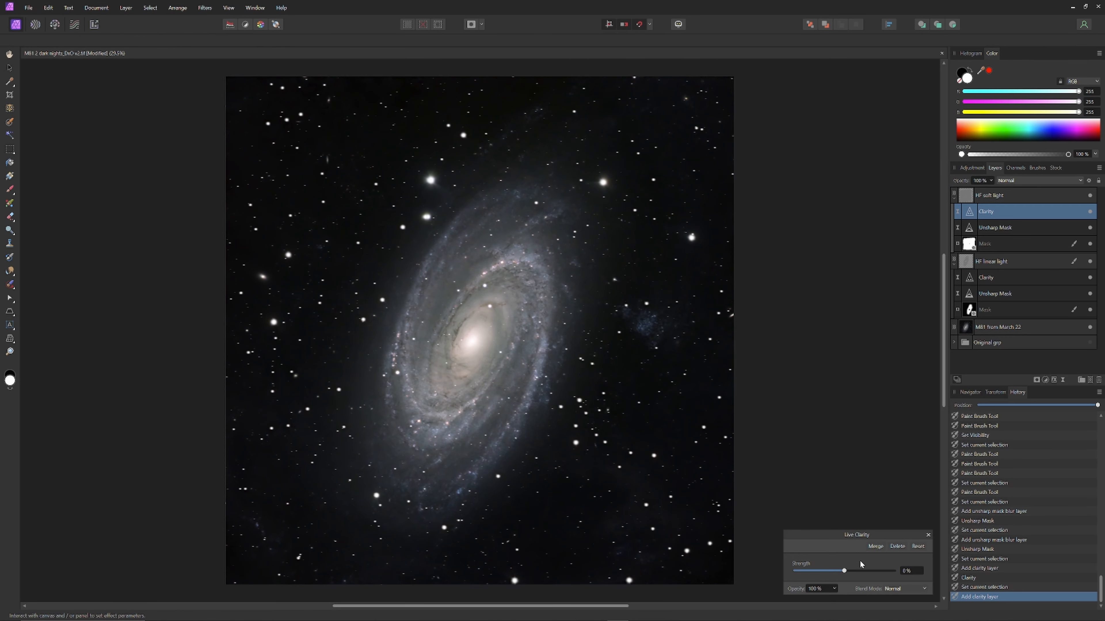
left_click_drag(843, 570, 847, 571)
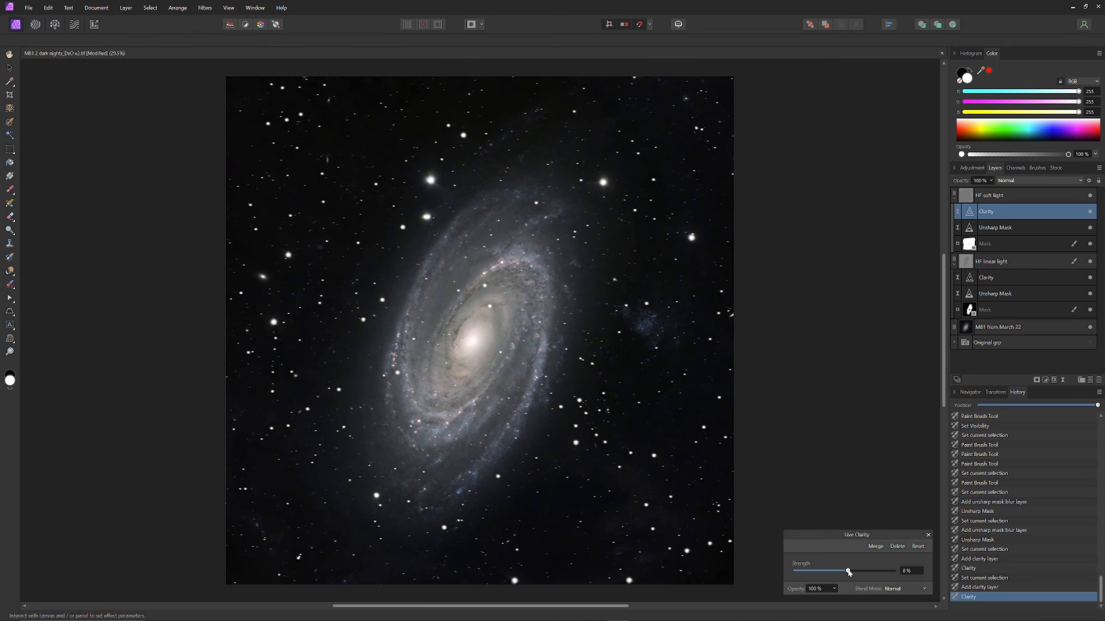
left_click(927, 535)
Select the Clarity and Unsharp Mask filters of both high-frequency layers and toggle their visibility to compare the image without them.
left_click(1022, 228, "ctrl")
left_click(1044, 293, "ctrl")
left_click(1061, 278, "ctrl")
left_click(1090, 278)
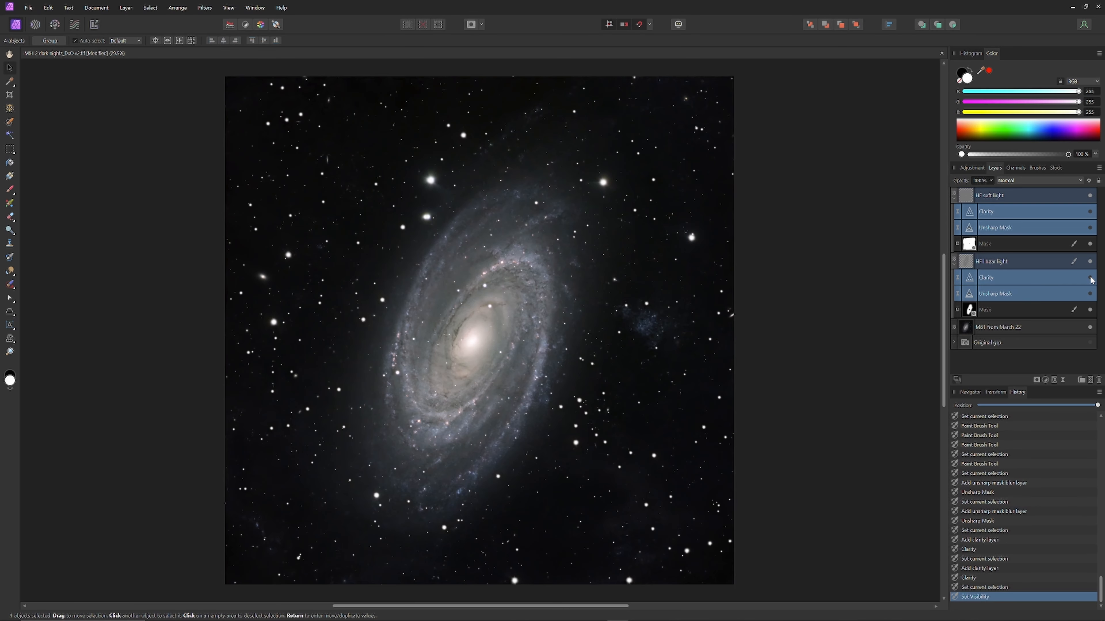
left_click(1089, 277)
Add a live High Pass filter to the "HF linear light" layer, change its blend mode and raise its radius.
left_click(1014, 261)
left_click(1062, 380)
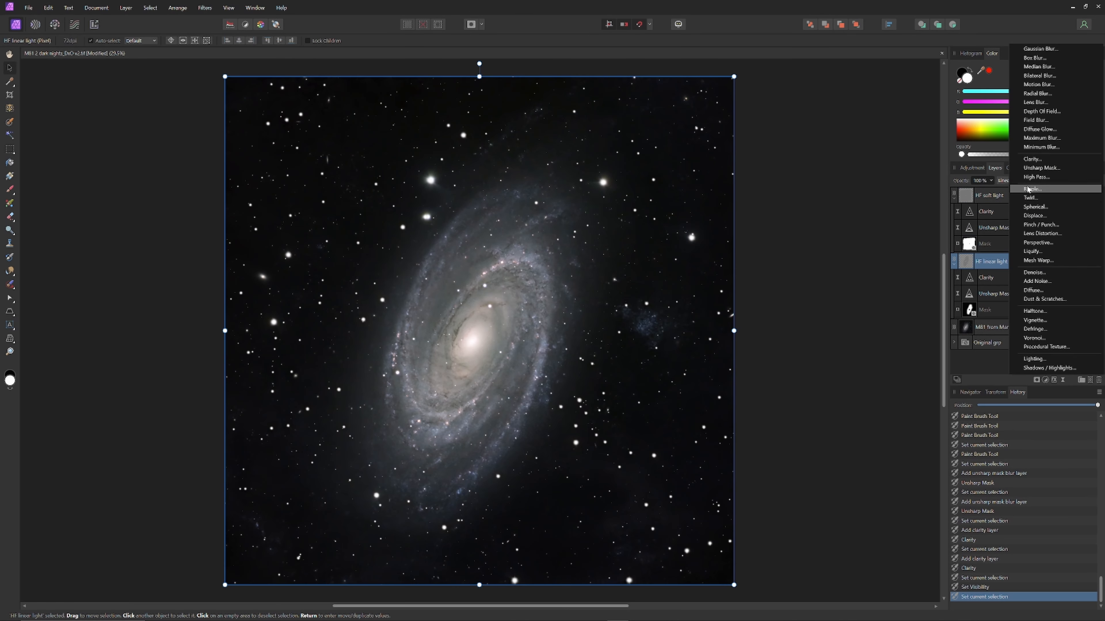
left_click(1028, 194)
left_click(904, 588)
left_click(897, 491)
left_click_drag(795, 564, 815, 566)
left_click(927, 528)
Add a live High Pass filter to the "HF soft light" layer and adjust its settings.
left_click(1013, 195)
left_click(1062, 380)
left_click(1035, 177)
left_click(928, 529)
Add a Vibrance adjustment to the "HF linear light" layer and raise its saturation slightly.
left_click(979, 284)
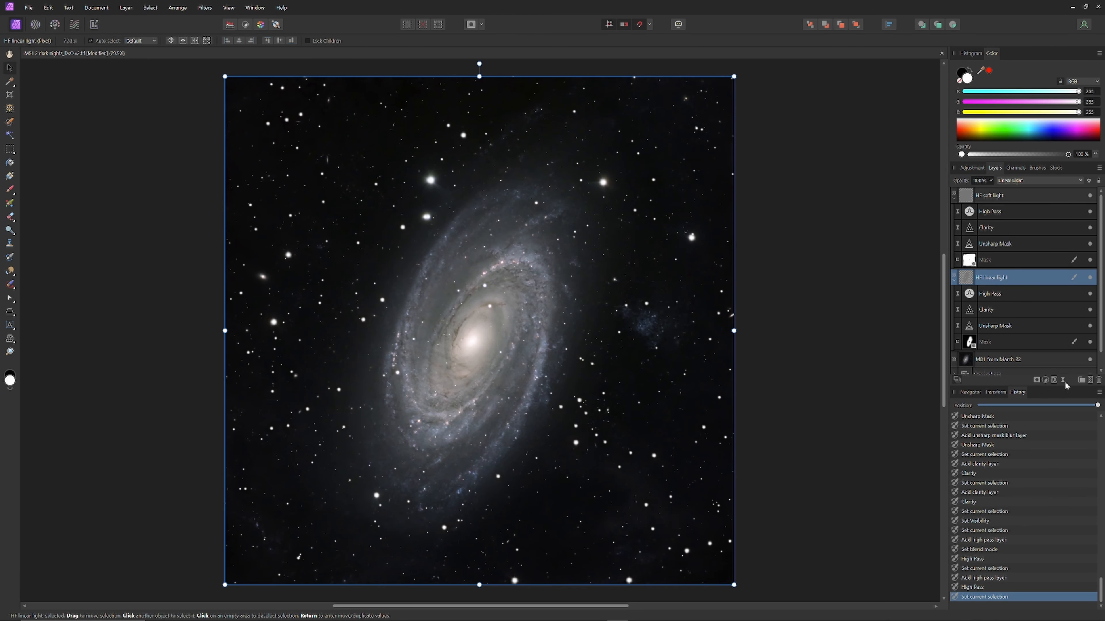
left_click(1045, 380)
left_click(1046, 454)
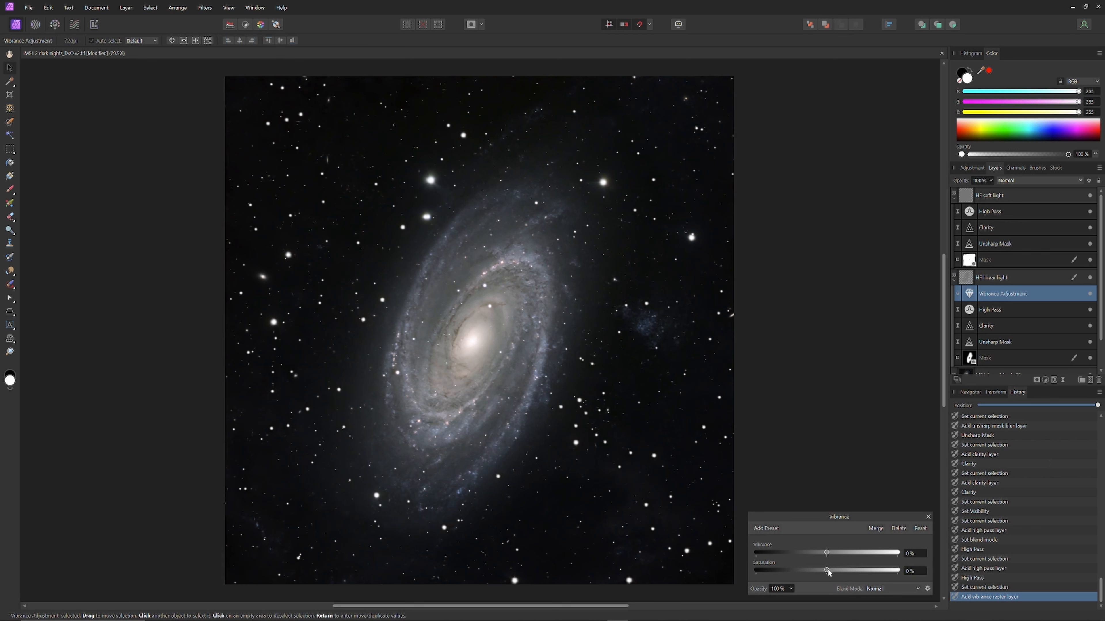
left_click_drag(826, 571, 835, 571)
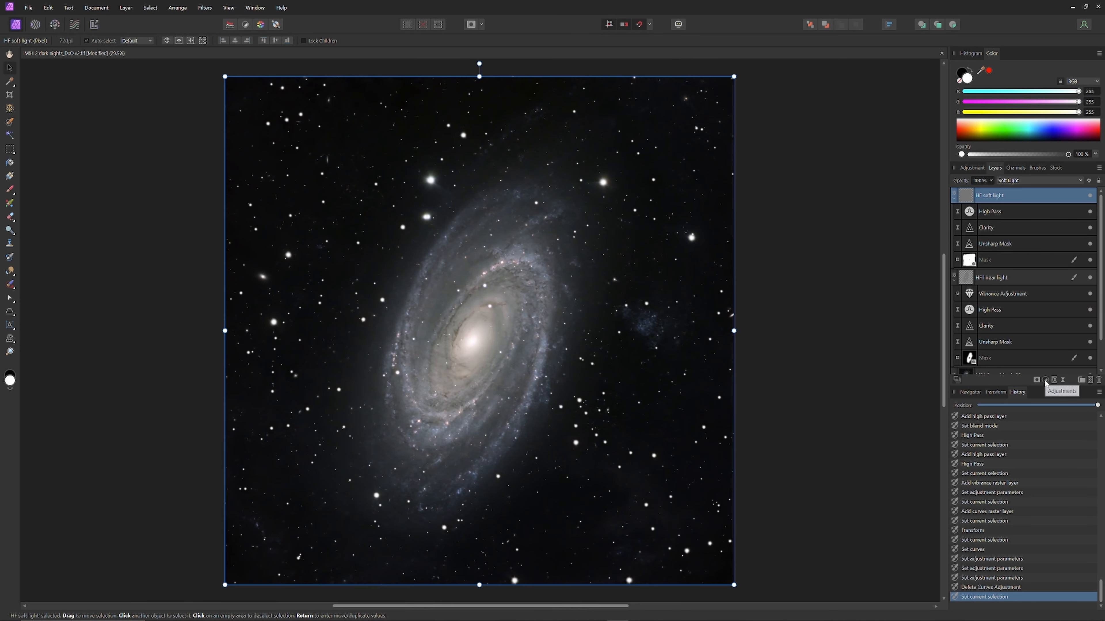
Add a Vibrance adjustment to the "HF soft light" layer and set its saturation to 9%.
left_click(1045, 380)
left_click(1048, 451)
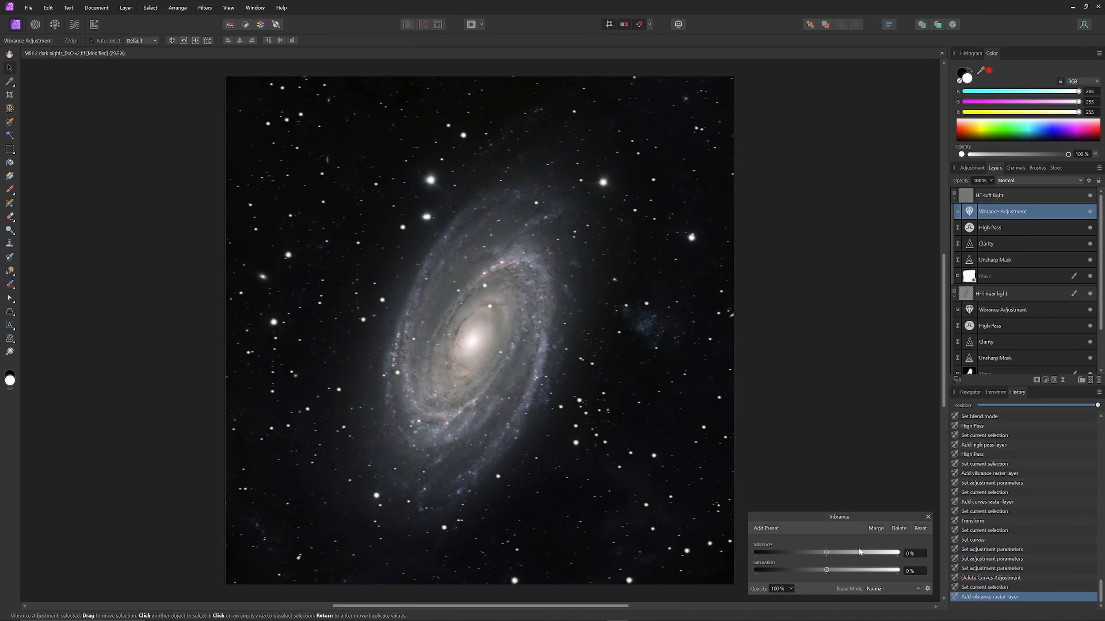
left_click_drag(827, 571, 830, 571)
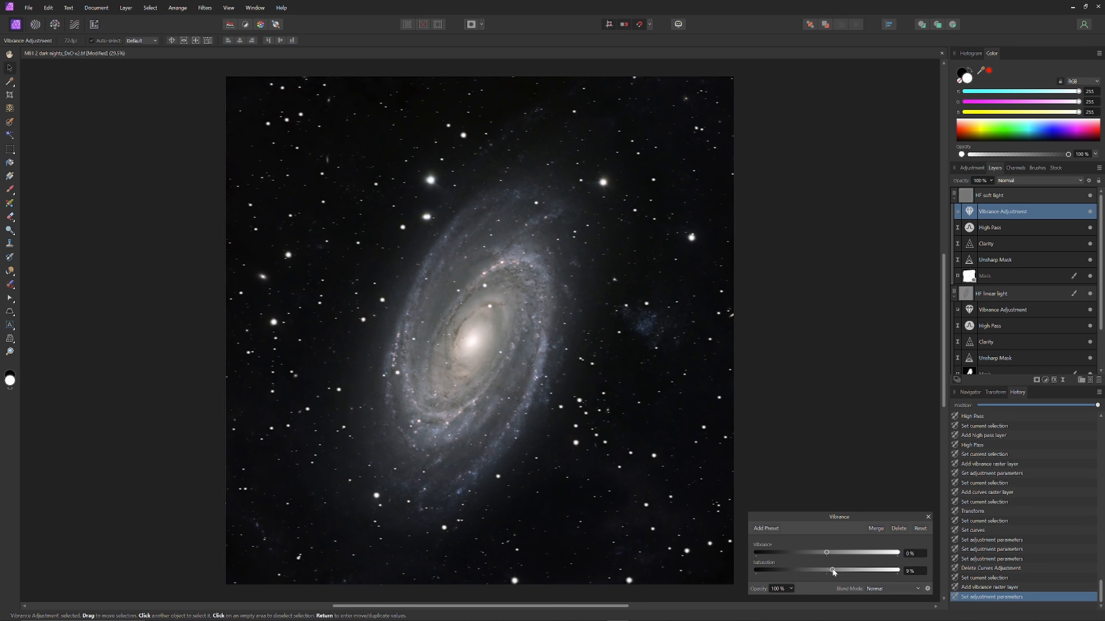
left_click(928, 516)
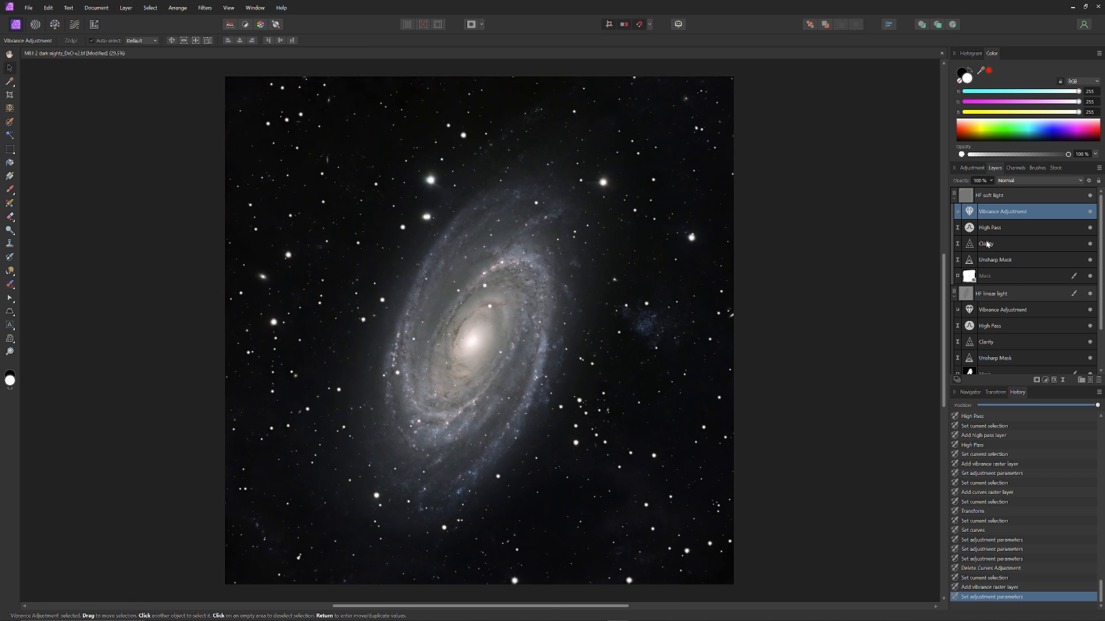
Select the High Pass, Clarity and Unsharp Mask filters of both high-frequency layers together.
left_click(1022, 227)
left_click(1016, 243, "ctrl")
left_click(1011, 260, "ctrl")
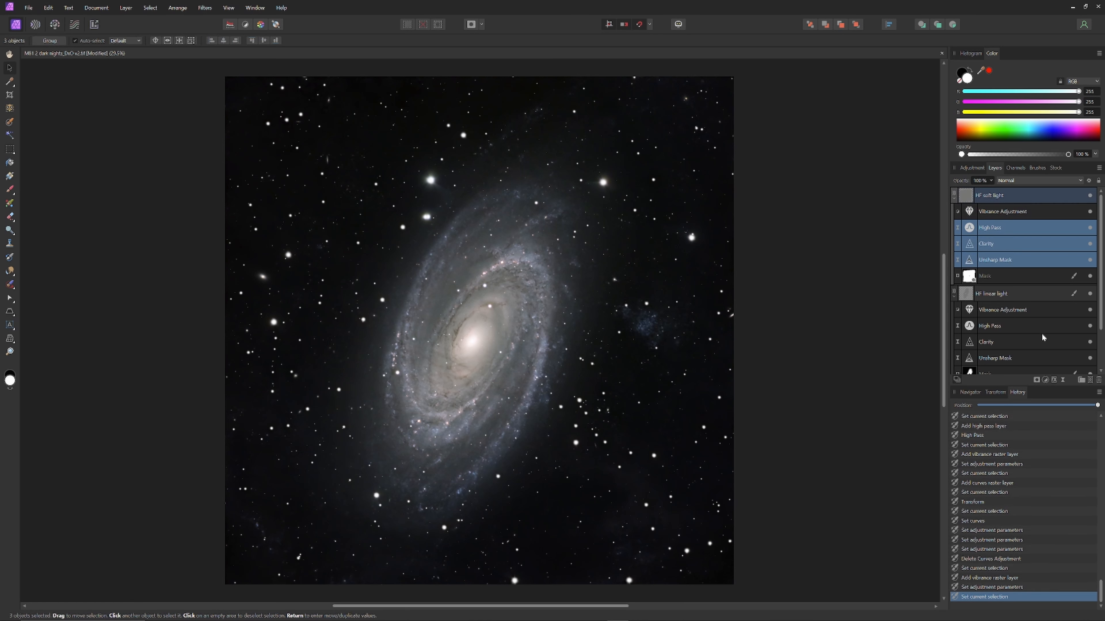
left_click(1014, 325, "ctrl")
left_click(1006, 342, "ctrl")
left_click(1007, 358, "ctrl")
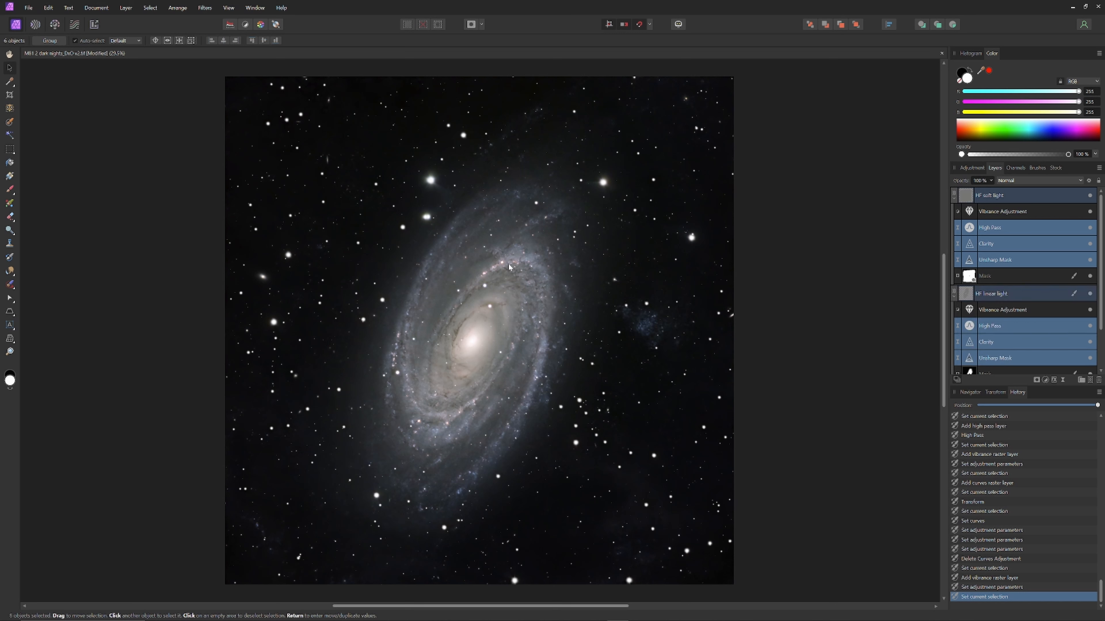
Mask the selected filters off the sky background by painting black with a roughly 2400 px brush at 100% opacity and flow.
left_click(10, 189)
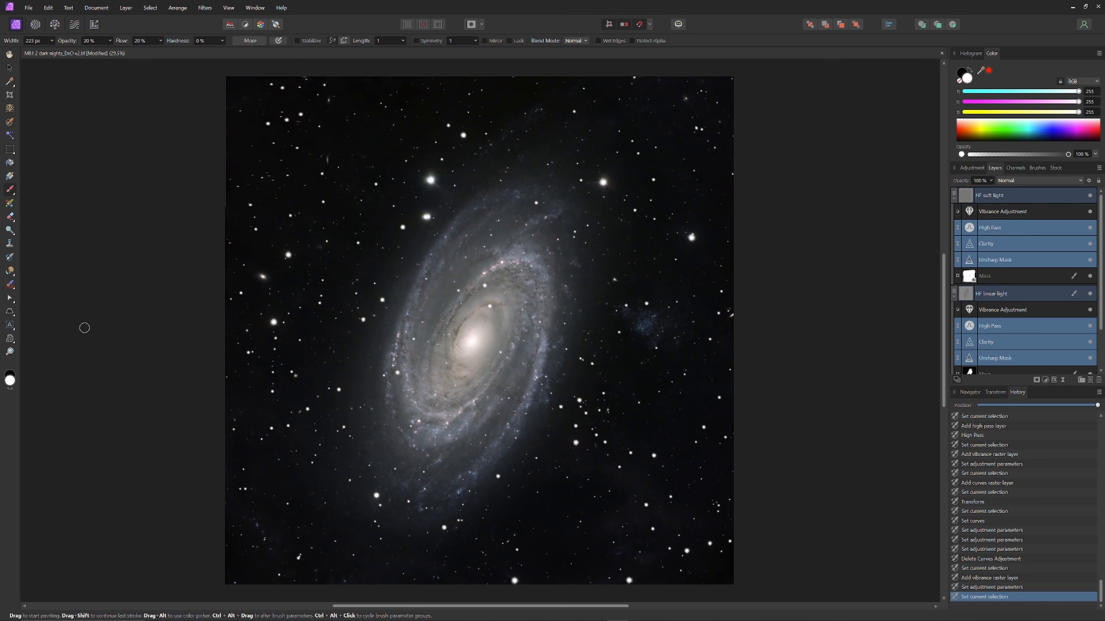
key("bracketright")
key("bracketright")
key("bracketright")
key("bracketright")
key("bracketright")
key("bracketright")
key("bracketright")
key("bracketright")
key("bracketright")
key("bracketright")
key("bracketright")
key("bracketright")
key("bracketright")
key("bracketright")
key("bracketright")
key("bracketright")
left_click(111, 41)
left_click_drag(108, 50, 350, 4)
left_click_drag(164, 49, 261, 45)
key("bracketright")
key("bracketright")
key("bracketright")
key("bracketright")
key("bracketright")
key("bracketright")
key("bracketright")
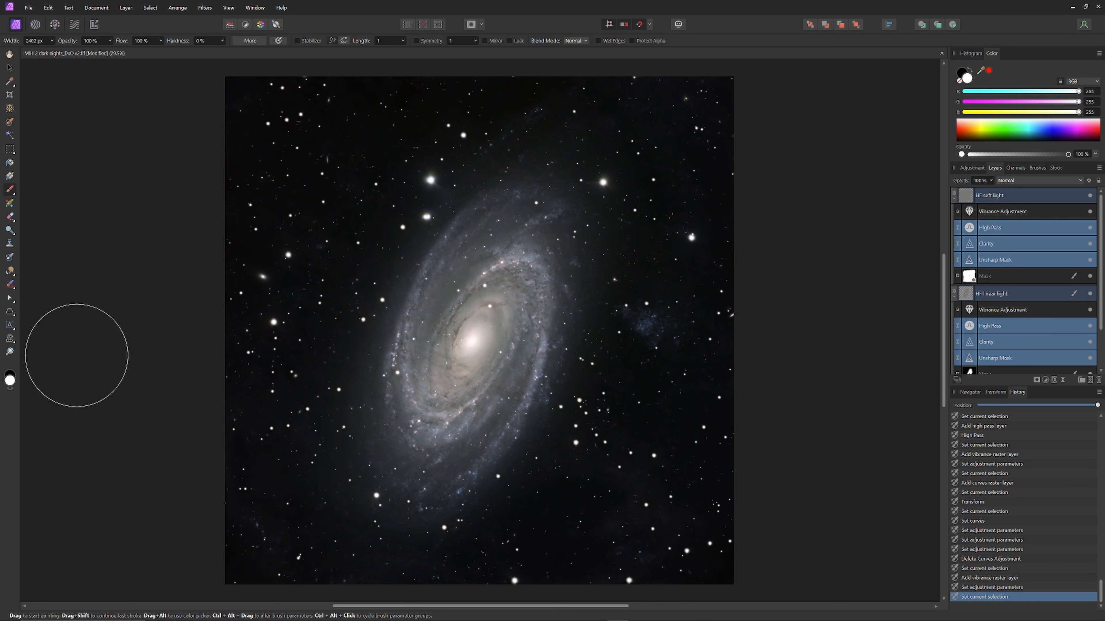
left_click(12, 376)
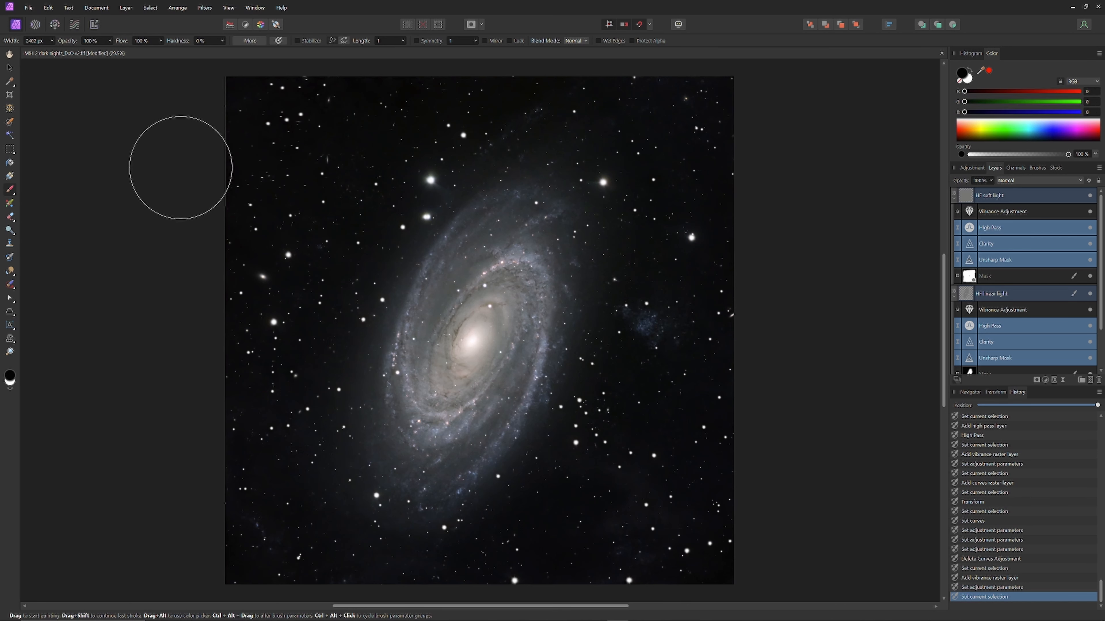
left_click(294, 134)
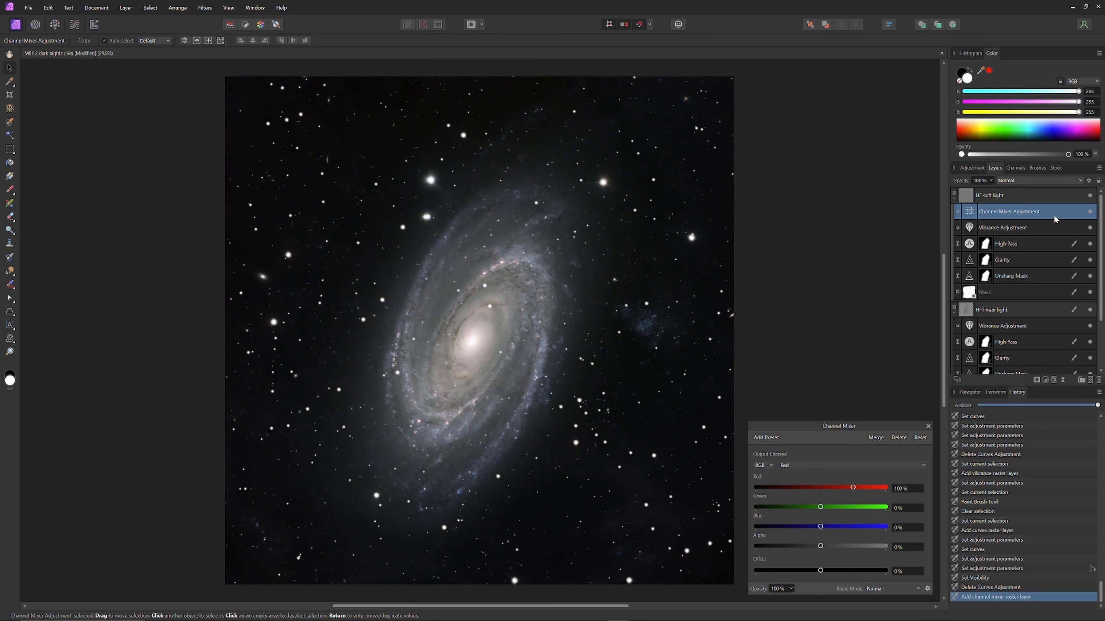
Move the Channel Mixer adjustment to the top of the layer stack and set Green to -3% for the red output channel.
left_click_drag(1012, 212, 1005, 195)
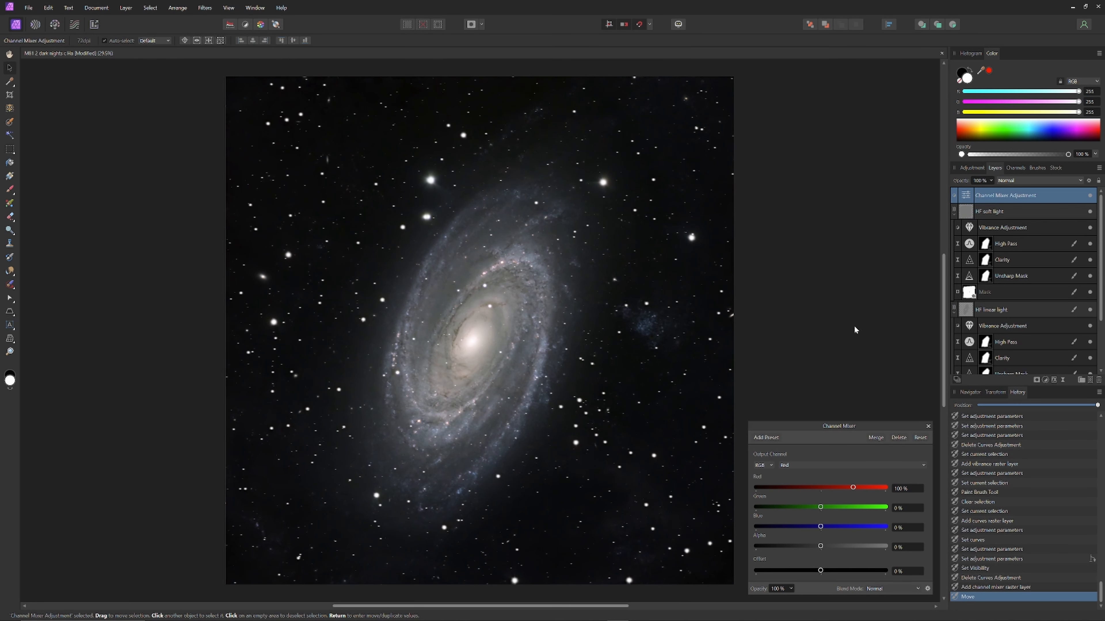
key("ctrl+s")
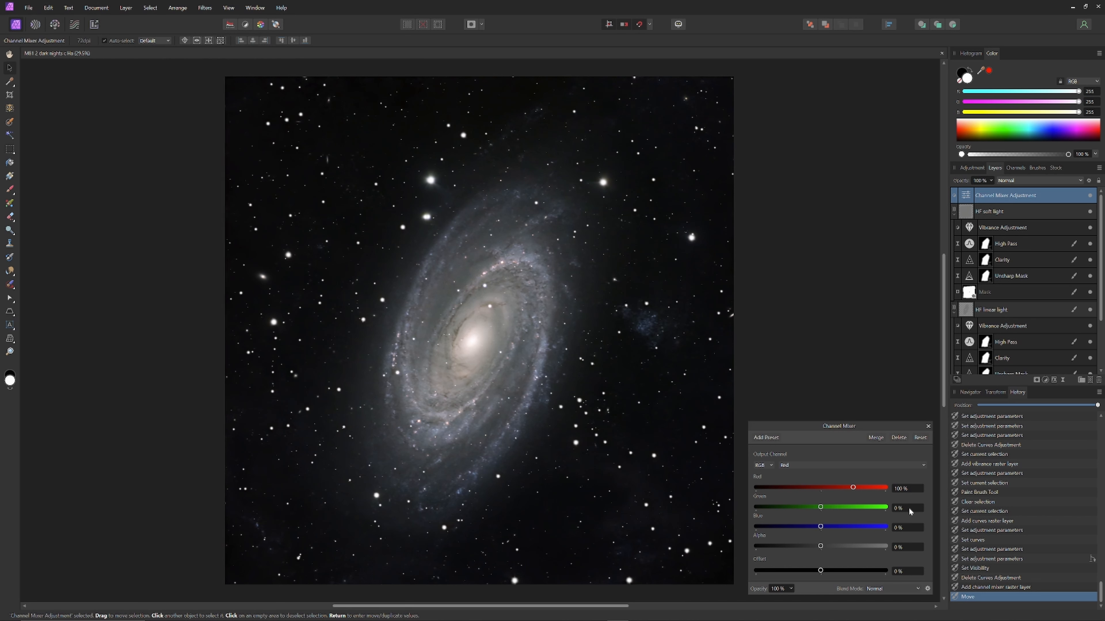
scroll(909, 507, "down", 1)
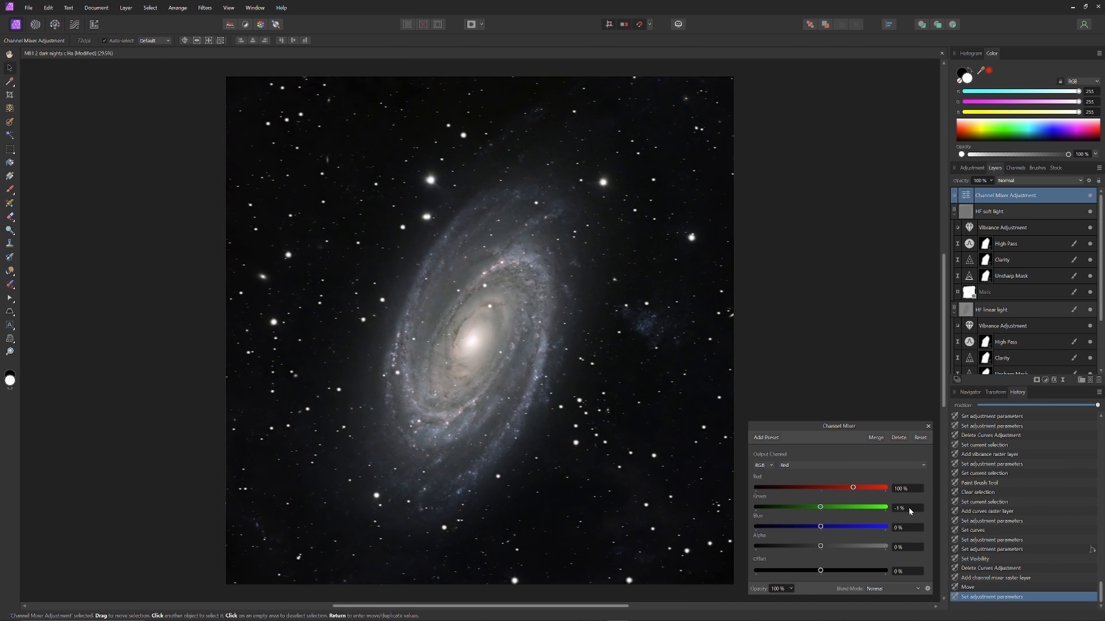
scroll(910, 511, "down", 1)
scroll(910, 511, "down", 2)
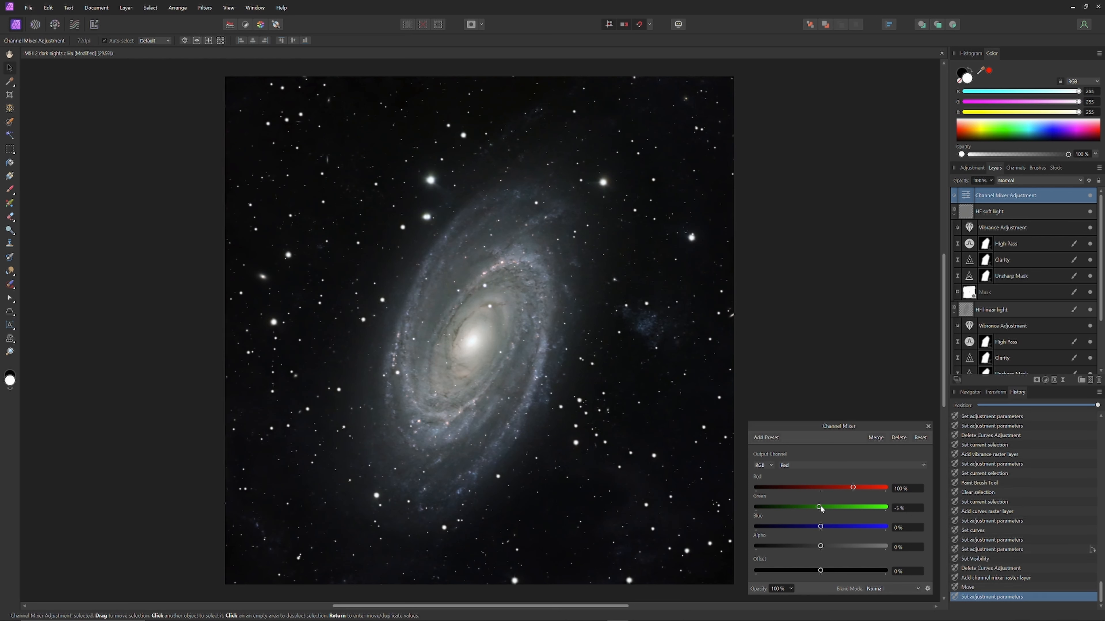
scroll(906, 510, "up", 1)
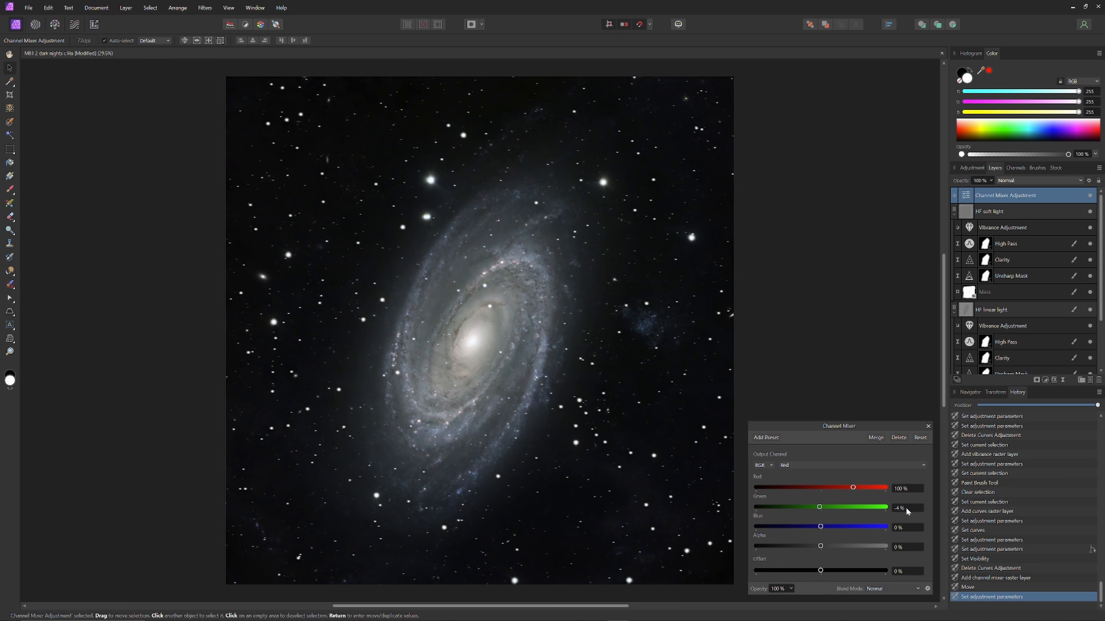
scroll(906, 508, "up", 1)
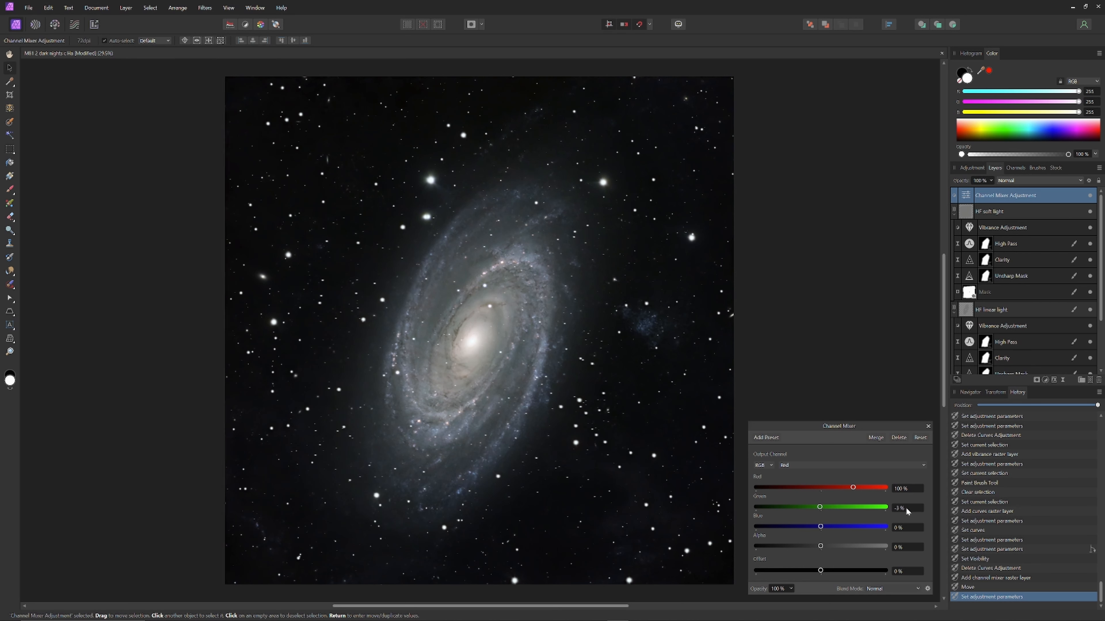
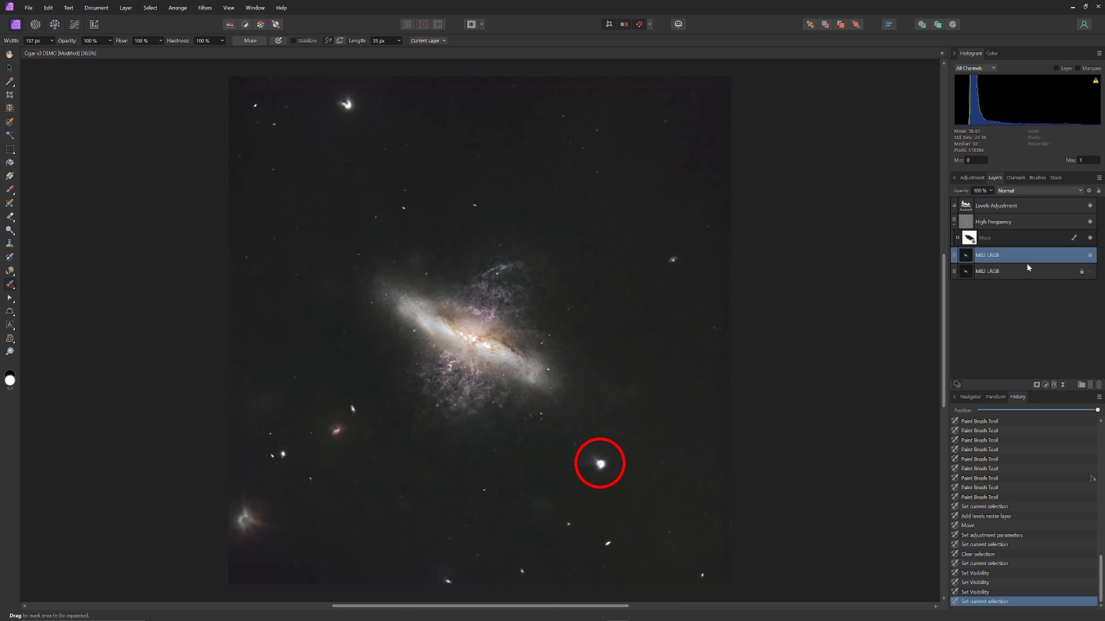
Inpaint the bright star remnant below and to the right of the galaxy on the visible M82 LRGB layer.
left_click_drag(594, 458, 606, 470)
left_click_drag(595, 461, 604, 467)
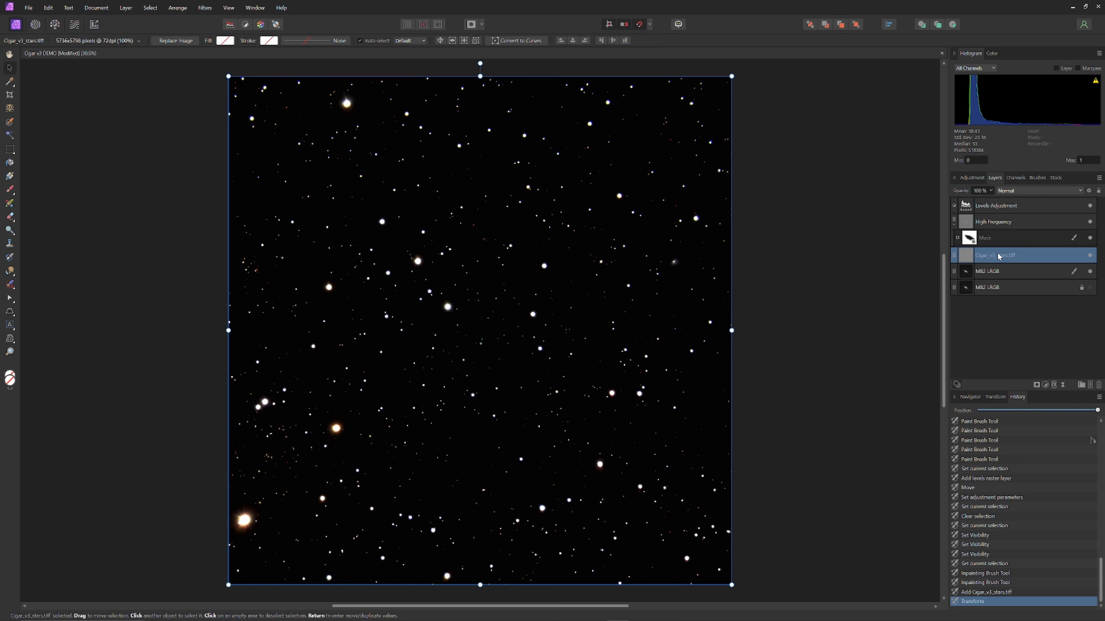
Place the Cigar_v3_stars.tiff layer at the top of the stack and blend it with Screen.
left_click_drag(1003, 215, 1002, 201)
left_click(1022, 191)
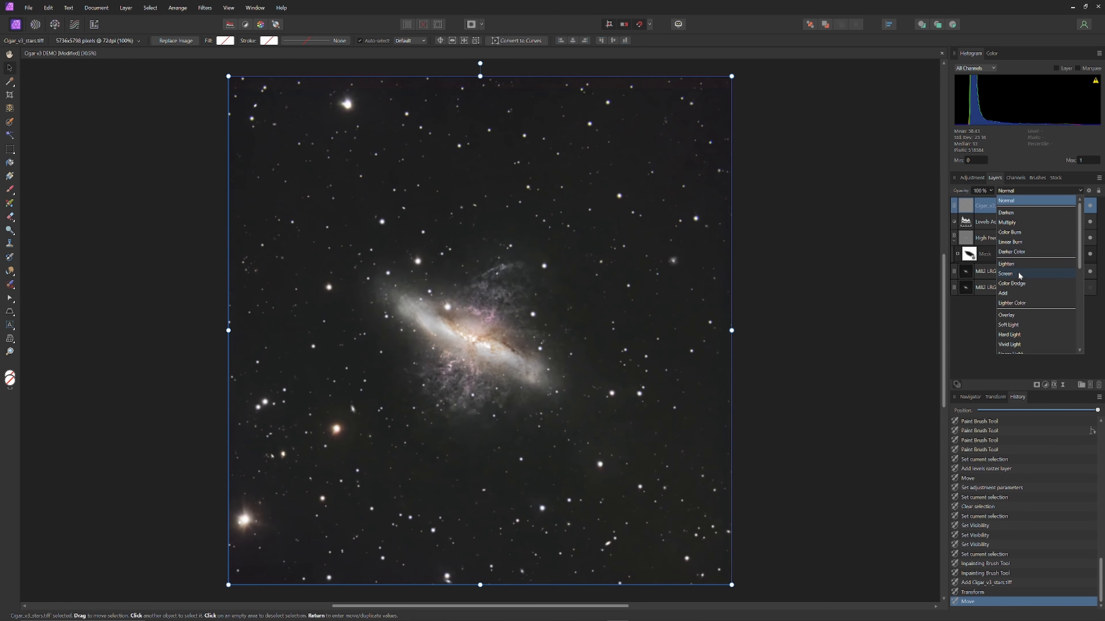
left_click(1018, 274)
Crop the uneven borders off the image, leaving 5710 x 5647 px.
left_click_drag(448, 79, 447, 119)
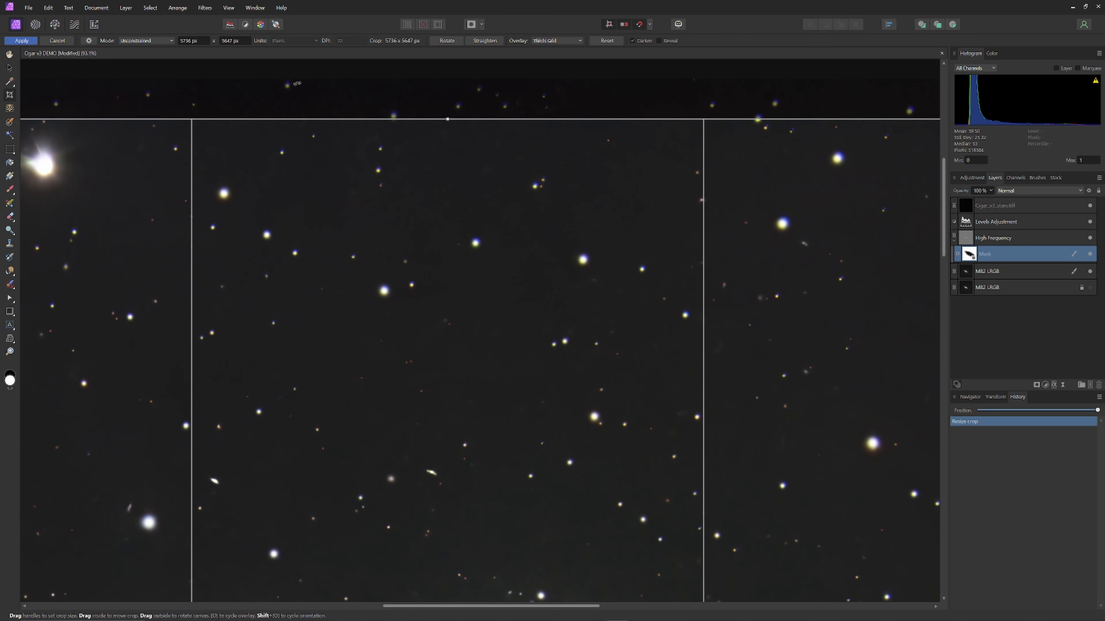
left_click(19, 42)
key("ctrl+0")
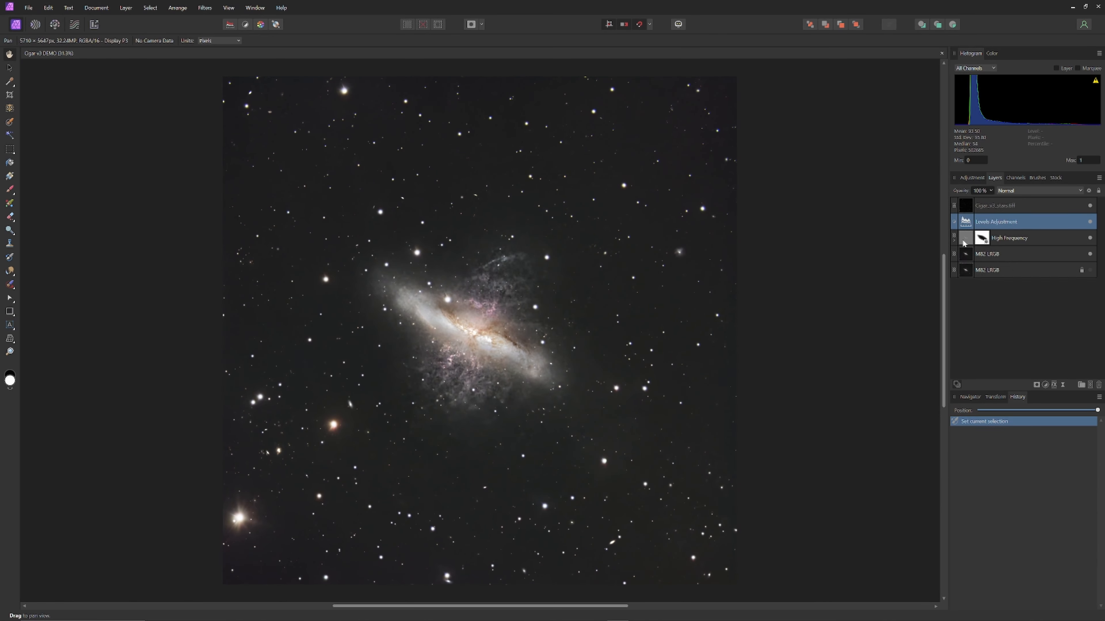
Add an Unsharp Mask live filter to the High Frequency layer and raise its radius.
left_click(962, 241)
left_click(1062, 385)
left_click(1040, 173)
left_click_drag(794, 540, 816, 541)
left_click(928, 505)
Add a Clarity live filter to the High Frequency layer.
left_click(991, 238)
left_click(1062, 385)
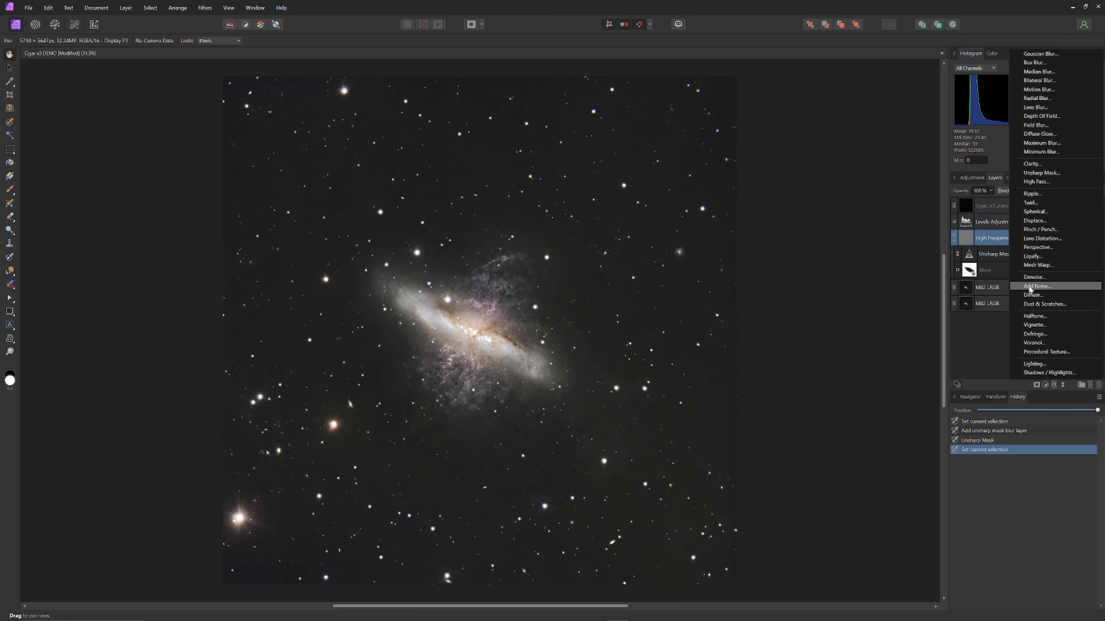
left_click(1032, 164)
left_click(928, 528)
Add a High Pass live filter to the High Frequency layer, changing its blend mode and giving it a small radius.
left_click(992, 237)
left_click(1062, 385)
left_click(1036, 181)
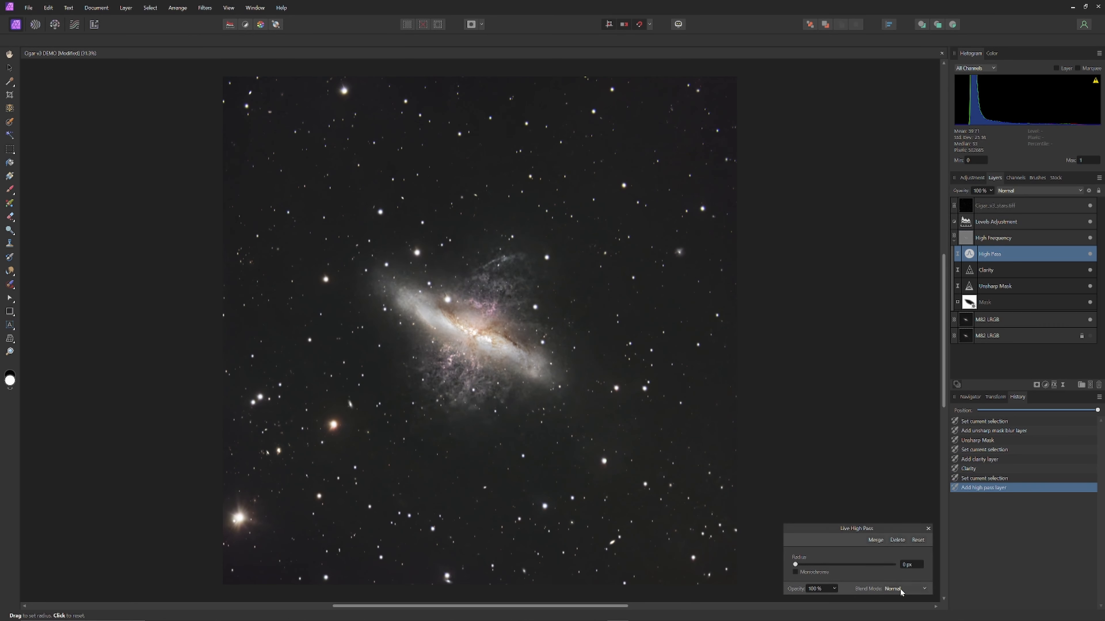
left_click(900, 588)
left_click(897, 490)
left_click_drag(795, 565, 798, 564)
left_click(928, 528)
Merge all visible layers into a new top layer and name it "LEGB Pix".
left_click(994, 206)
key("ctrl+alt+shift+e")
double_click(994, 205)
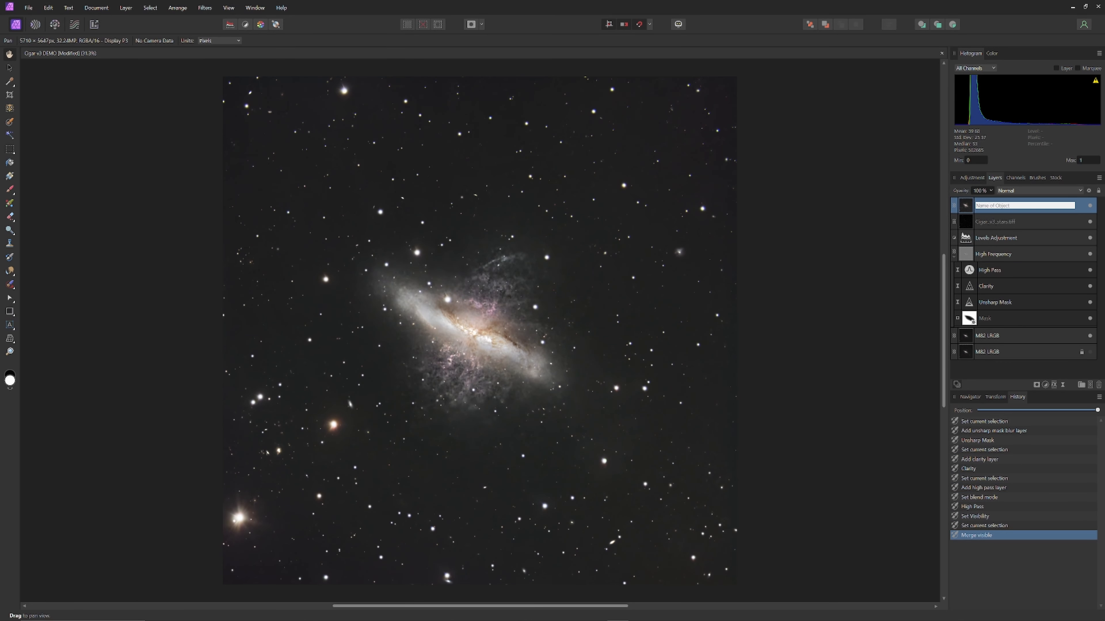
type("lEGB Pix")
key("Return")
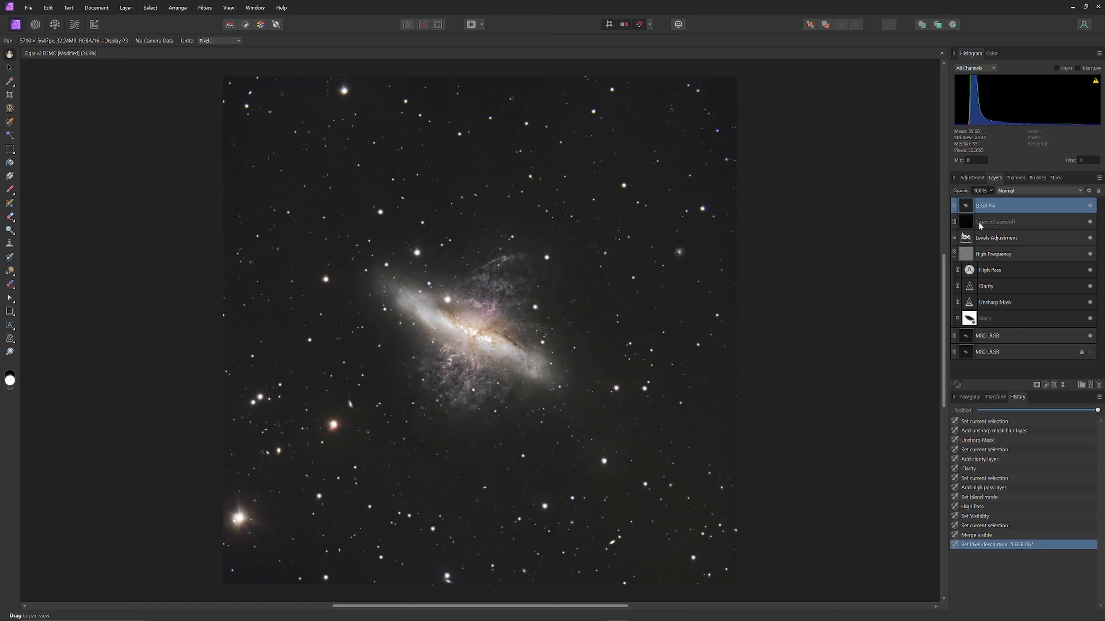
Reduce noise on the merged layer with RC-Astro NoiseXTerminator, using the preset denoise and detail values.
left_click(205, 7)
left_click(347, 121)
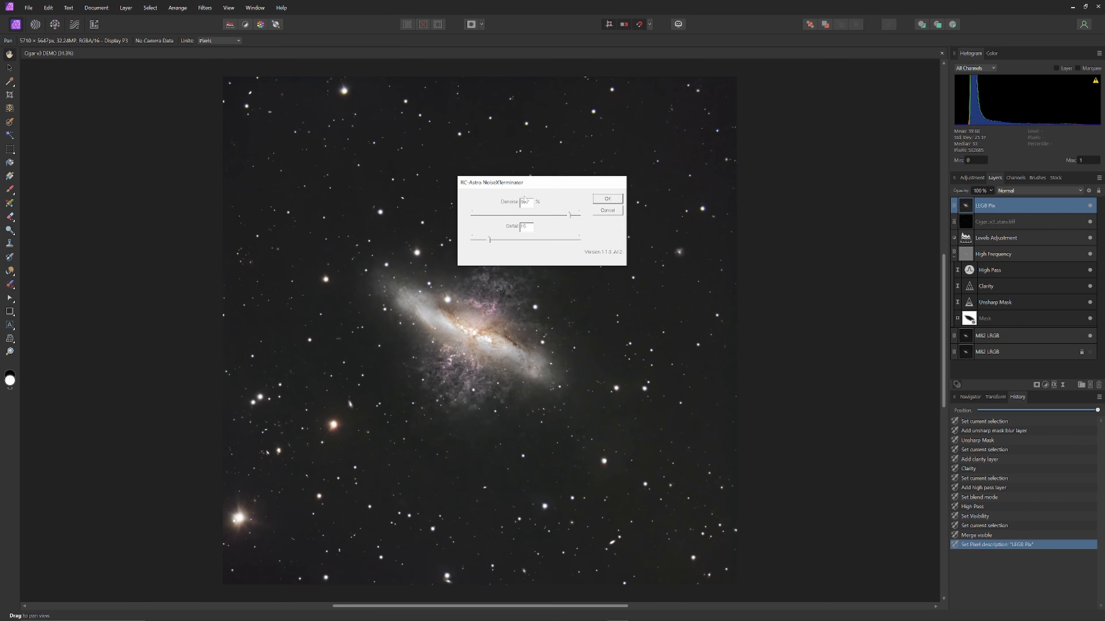
left_click(607, 199)
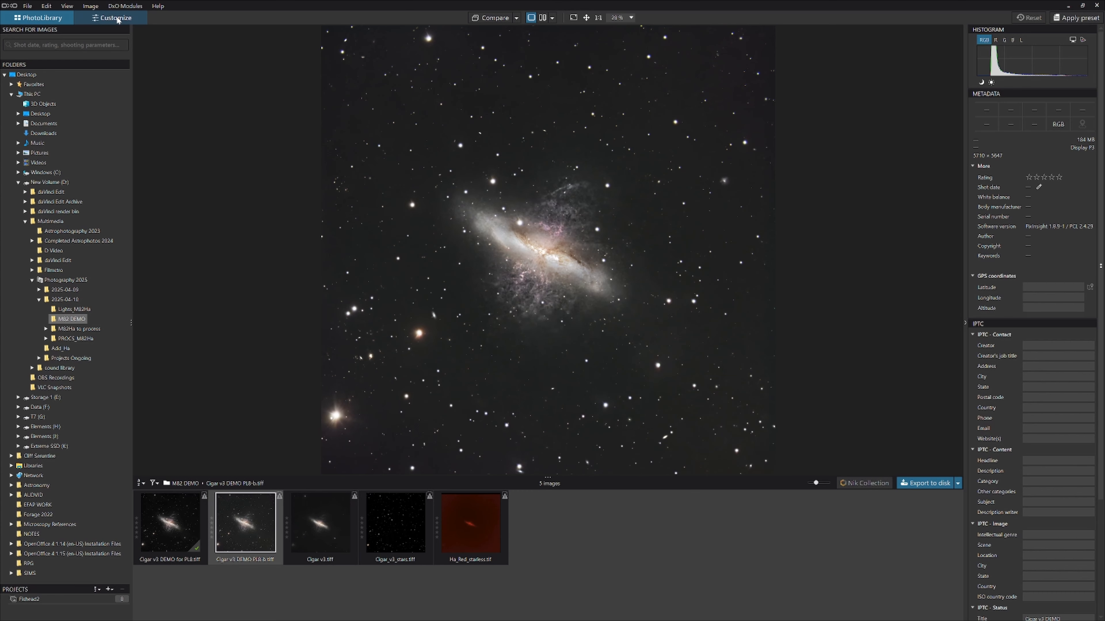
Switch to customizing "Cigar v3 DEMO PL8-b.tiff" in DxO PhotoLab, and try raising the global Highlights before resetting them.
left_click(117, 19)
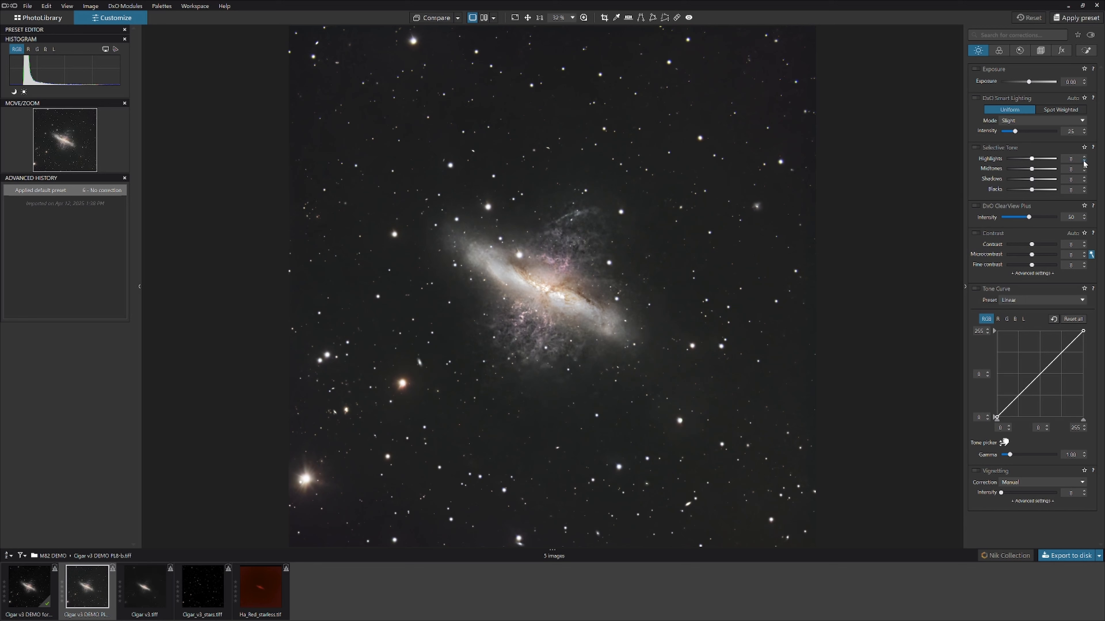
left_click_drag(1032, 159, 1040, 160)
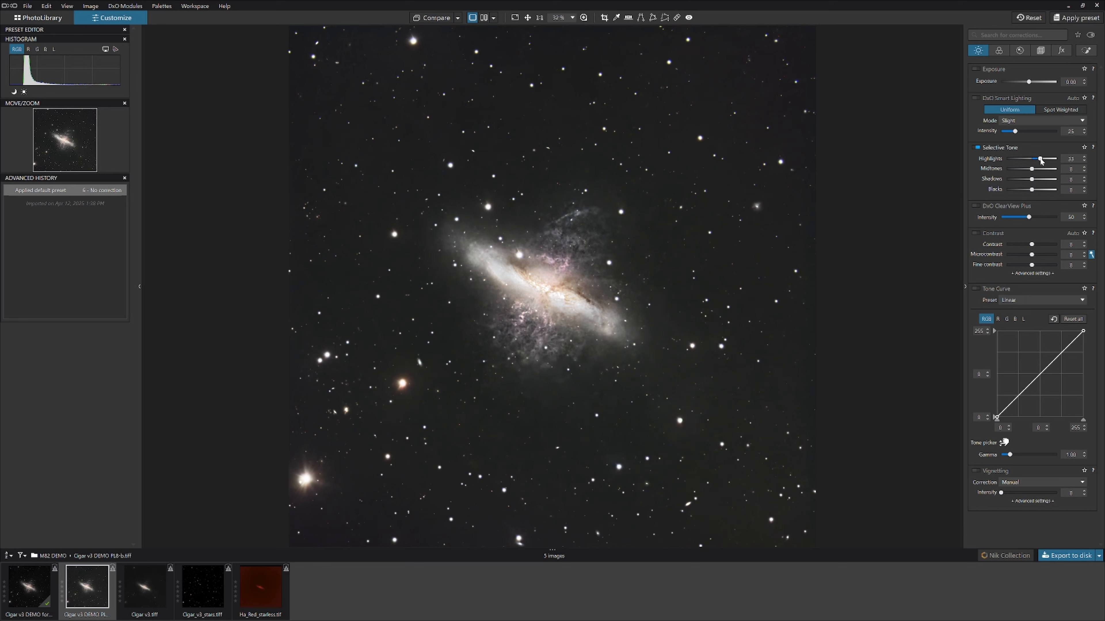
double_click(1040, 159)
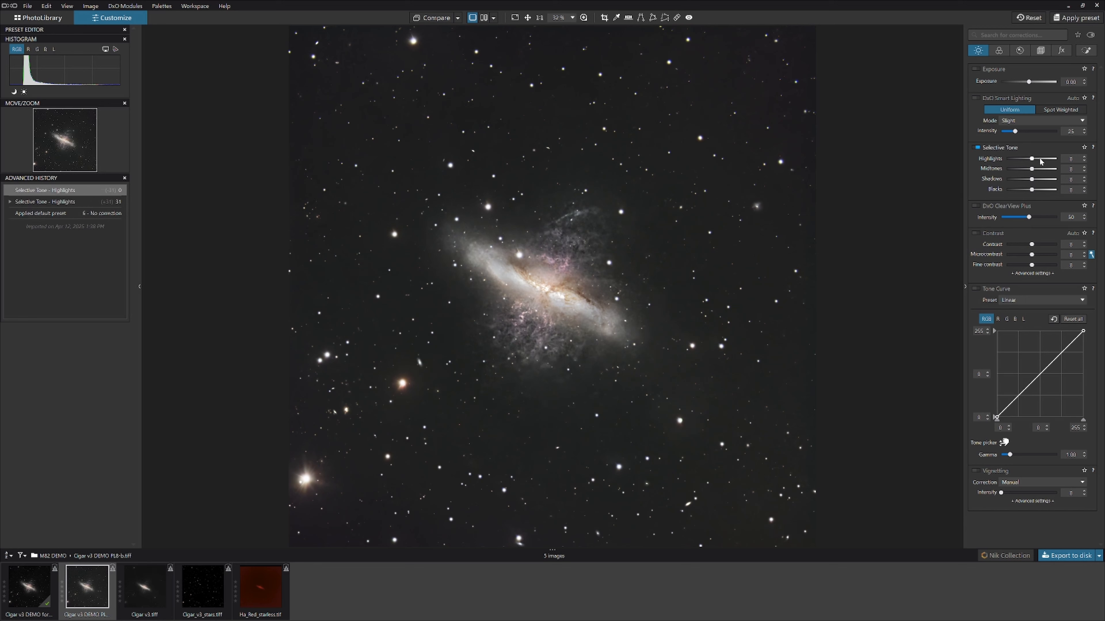
Add a local adjustment control point over the filaments above the galaxy's core and fine-tune its position.
left_click(1085, 50)
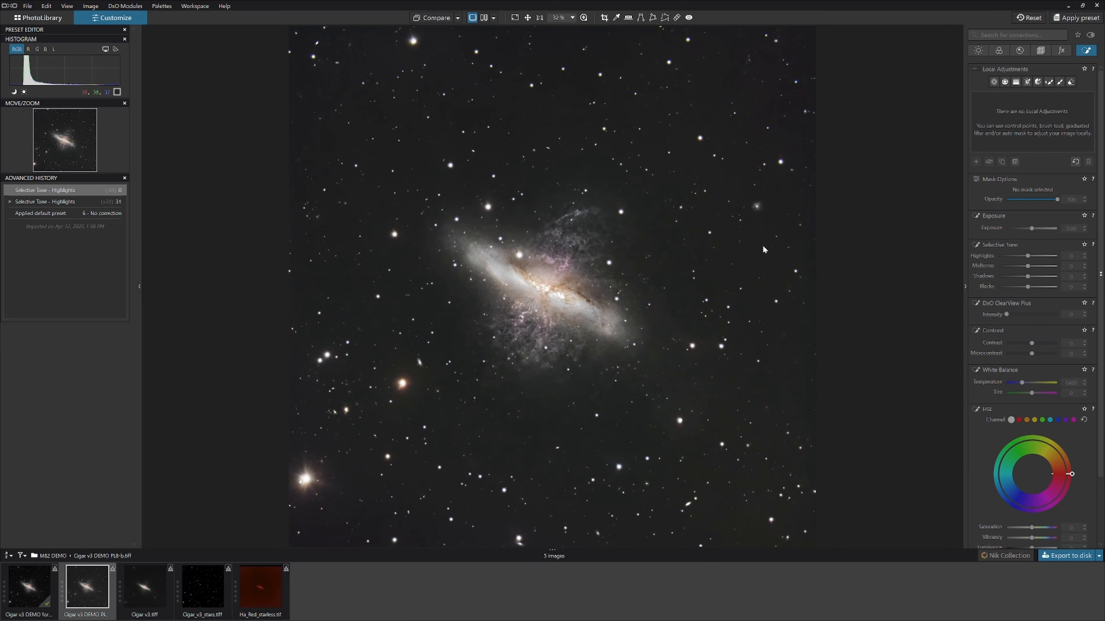
left_click(994, 82)
left_click(570, 248)
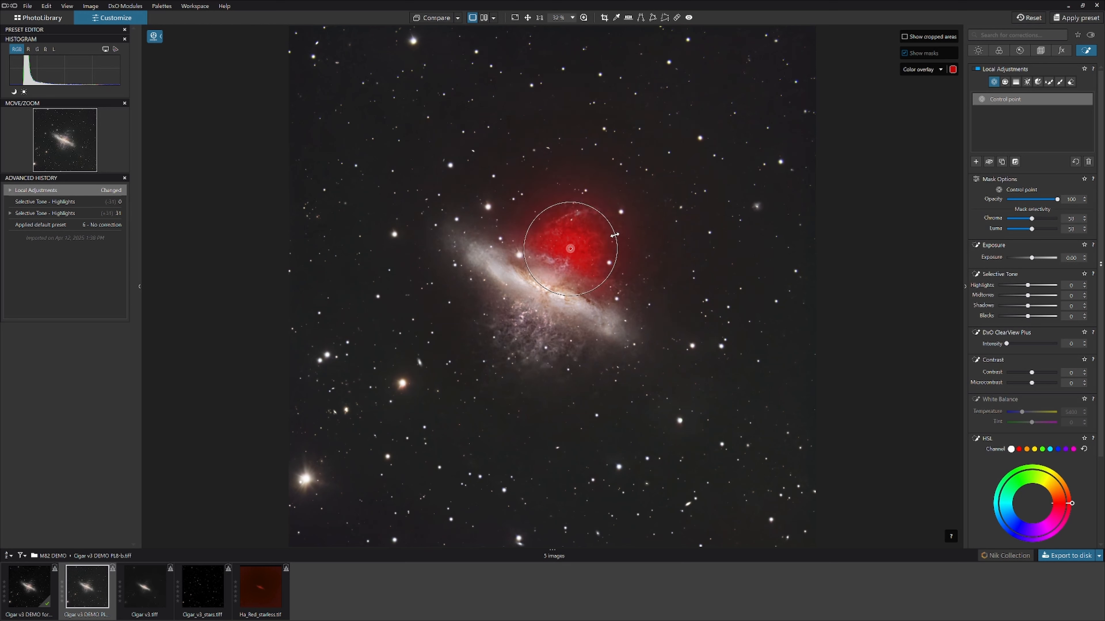
left_click_drag(570, 249, 582, 237)
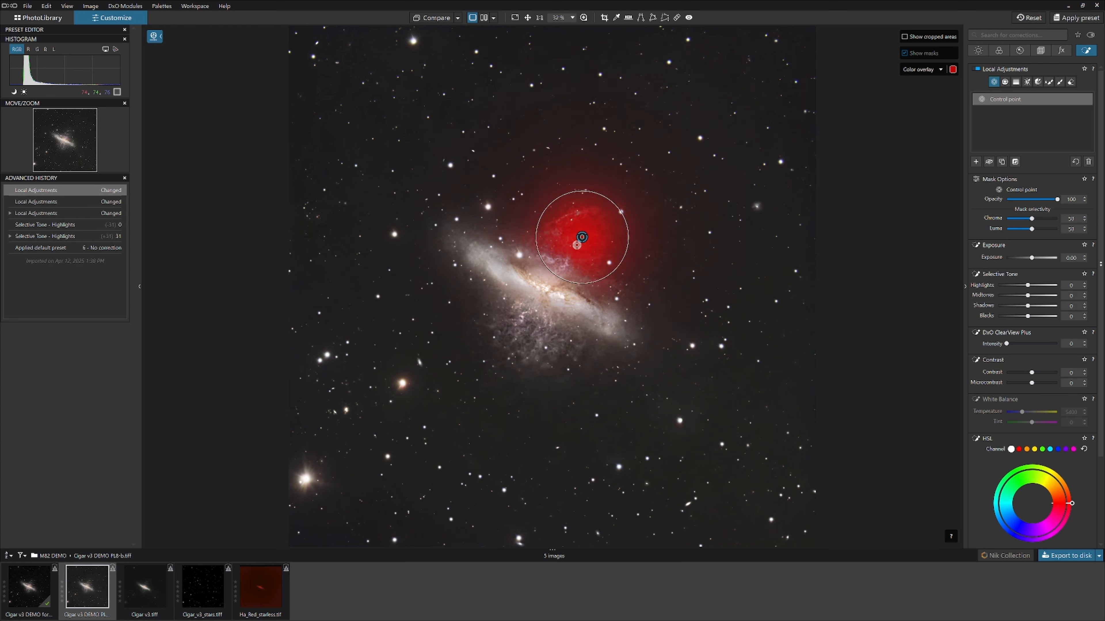
key("ctrl+z")
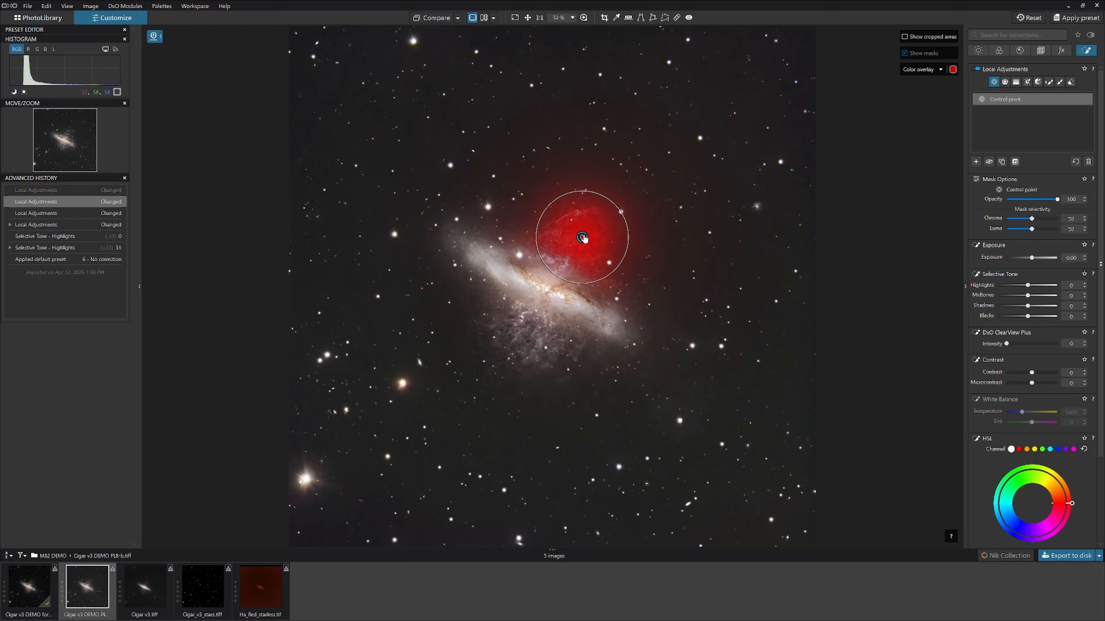
Add three more control points to the mask, two over the lower filaments and a smaller one above the disc.
left_click(525, 340)
left_click_drag(525, 340, 510, 332)
left_click(552, 362)
left_click_drag(570, 404, 569, 401)
left_click(530, 230)
left_click_drag(547, 269, 540, 252)
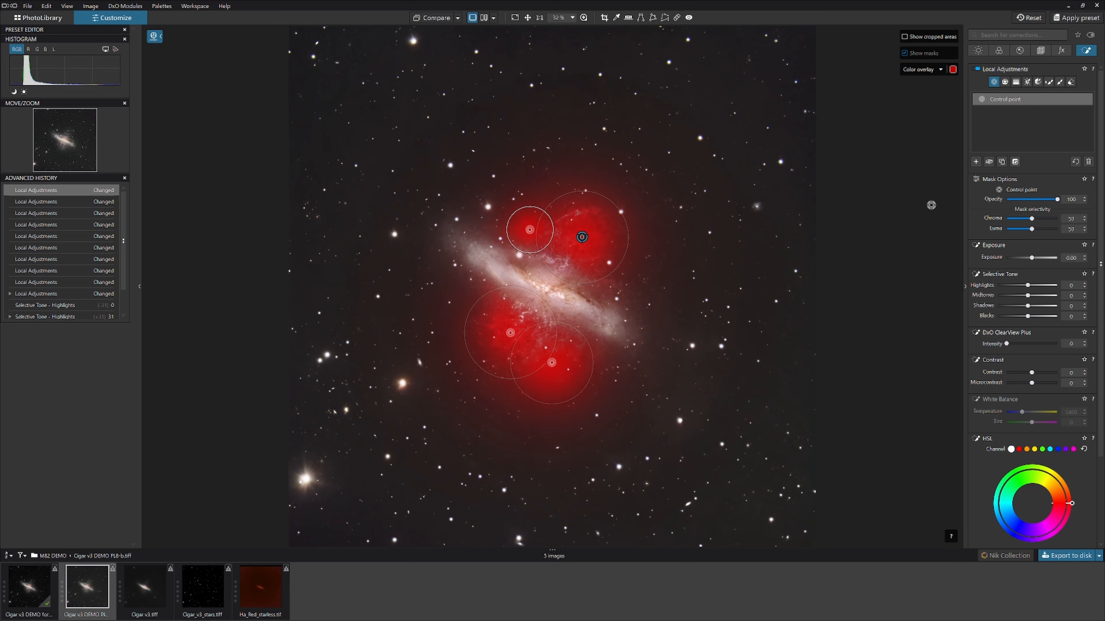
Set the filament mask's Highlights and Midtones to 11, Shadows to -4 and Saturation to 26, lower Blacks slightly and shift the hue slightly.
left_click_drag(1027, 285, 1030, 285)
left_click_drag(1027, 295, 1031, 295)
left_click_drag(1028, 306, 1026, 306)
left_click(1083, 318)
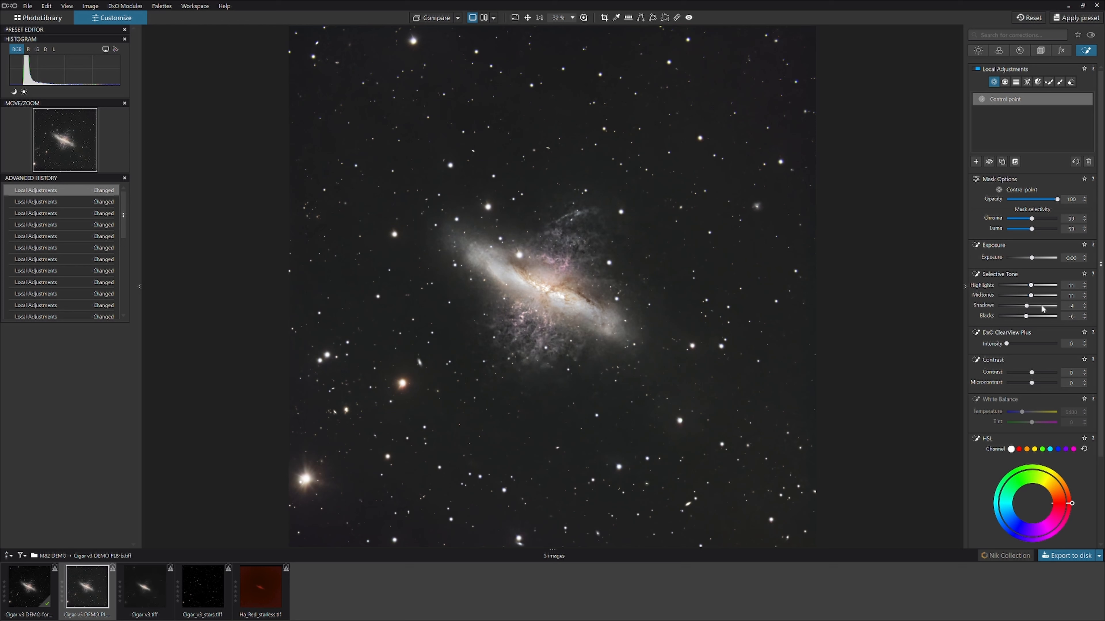
scroll(1096, 465, "down", 3)
left_click_drag(1032, 455, 1040, 454)
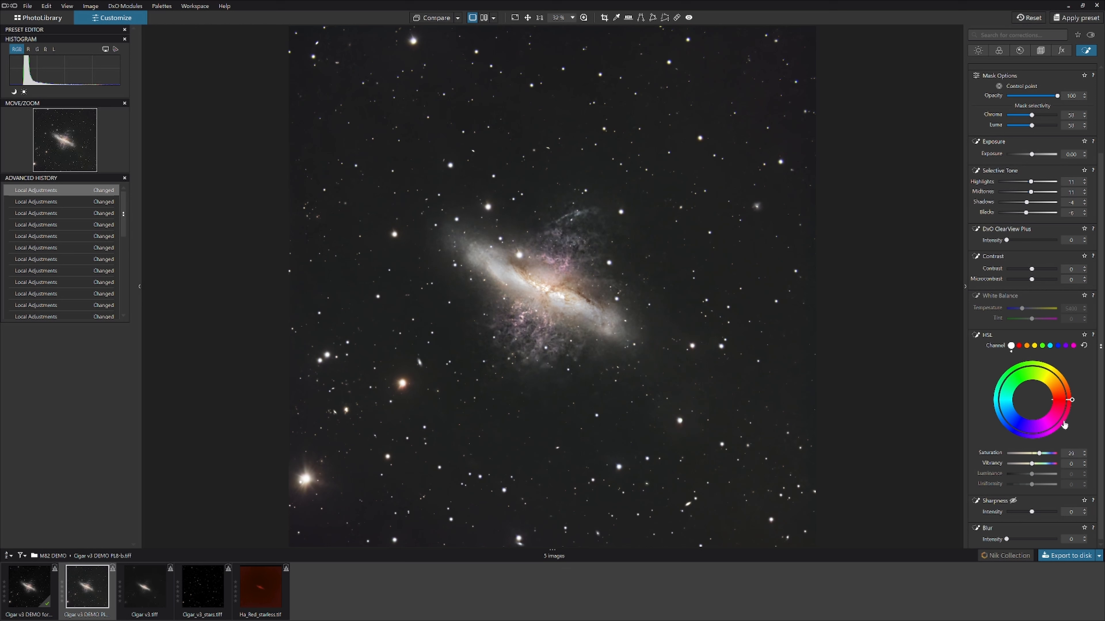
mouse_move(1072, 402)
left_mouse_down()
mouse_move(1071, 390)
mouse_move(1078, 421)
mouse_move(1076, 392)
mouse_move(1087, 417)
mouse_move(1089, 399)
left_mouse_up()
Compare the image repeatedly with and without its local adjustments.
left_click(458, 18)
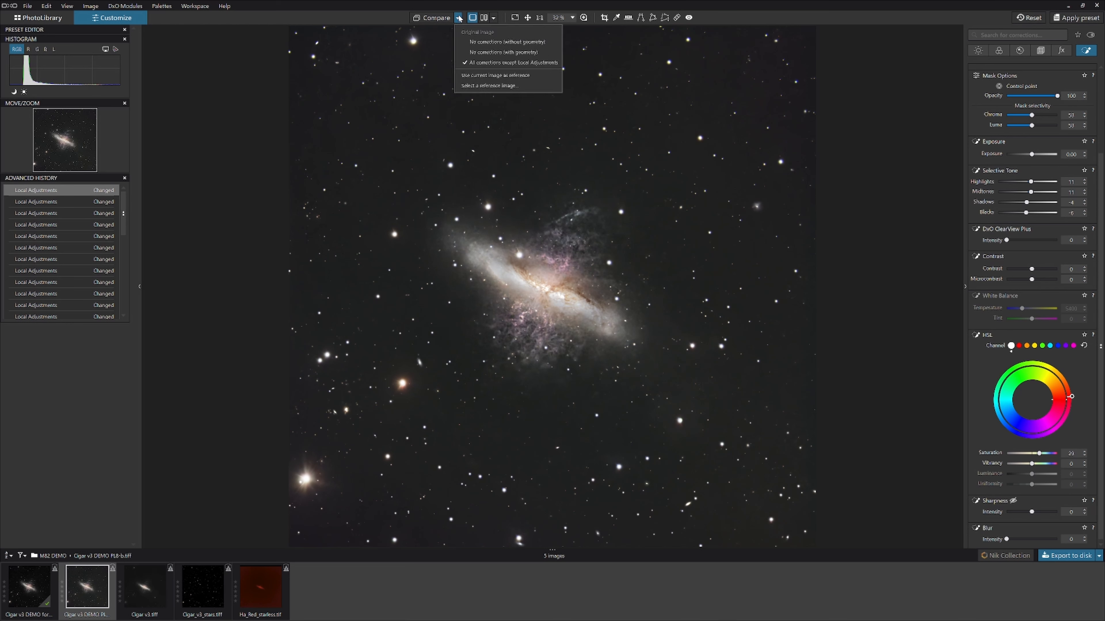
left_click(434, 19)
left_click(434, 20)
left_click(434, 20)
left_click(434, 19)
left_click(435, 20)
Create a second control point mask with six points spaced along the galaxy's disc from tip to tip.
scroll(1030, 261, "up", 3)
left_click(975, 161)
left_click(453, 233)
left_click_drag(464, 213, 467, 208)
left_click(624, 331)
left_click(587, 309)
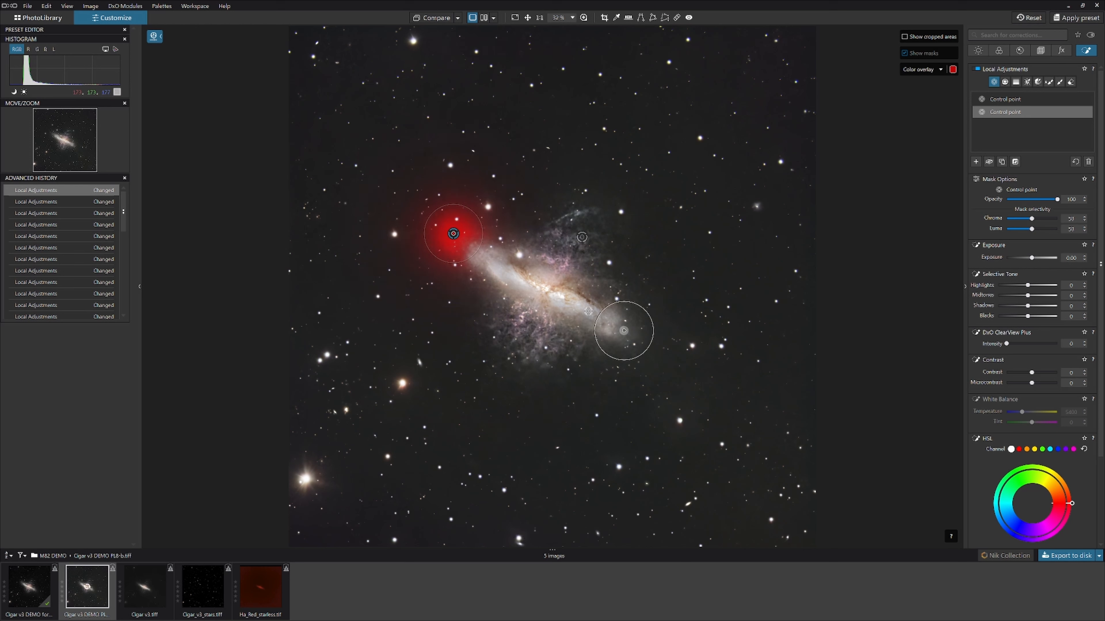
left_click(550, 294)
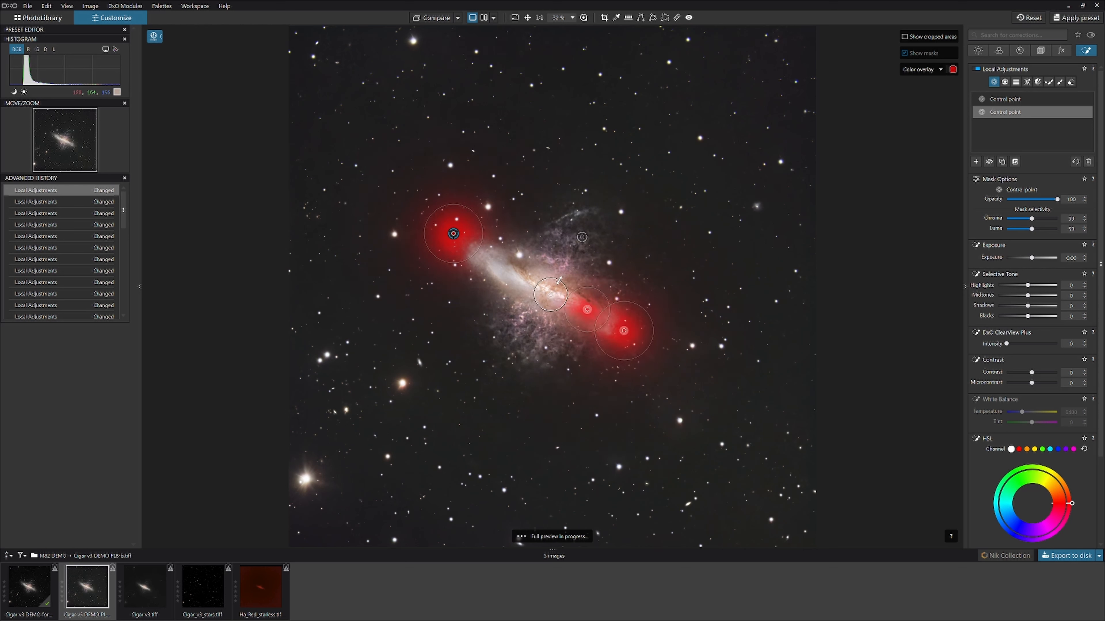
left_click(522, 275)
left_click(493, 263)
left_click_drag(493, 263, 475, 277)
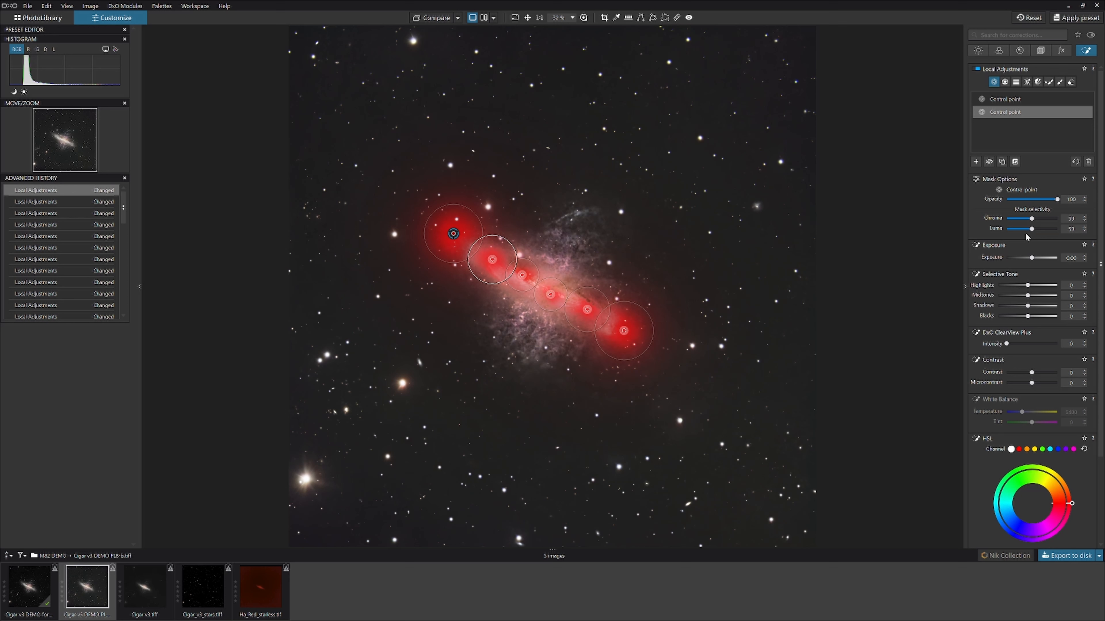
Raise the disc mask's Luma selectivity slightly and lower its Highlights to -33.
left_click_drag(1031, 229, 1037, 232)
left_click(1084, 288)
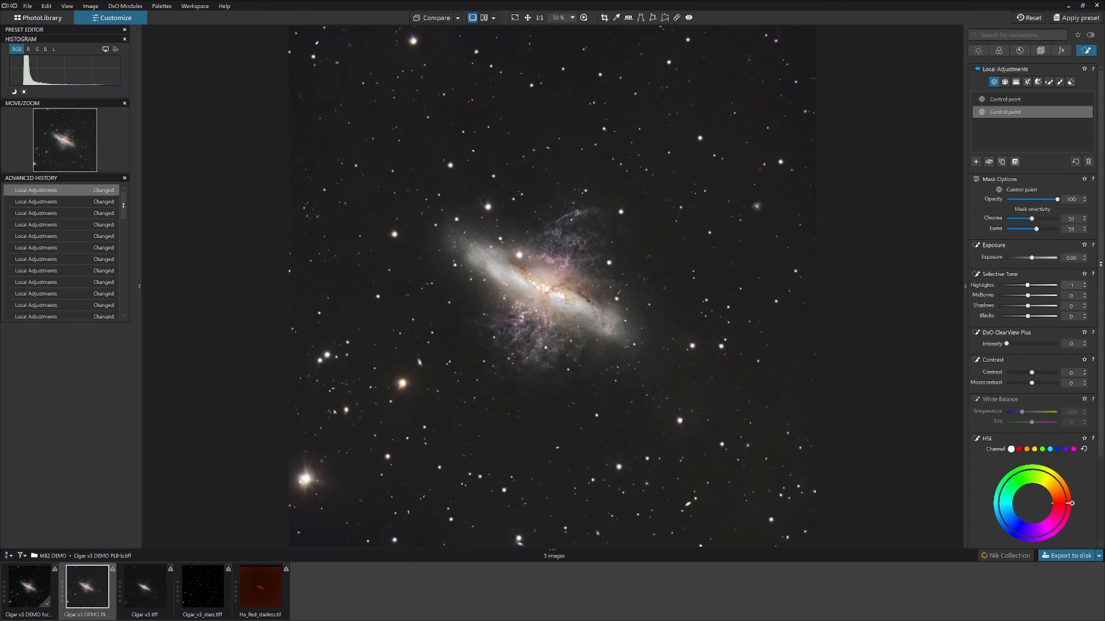
left_click_drag(1028, 285, 1024, 285)
left_click_drag(1021, 285, 1018, 285)
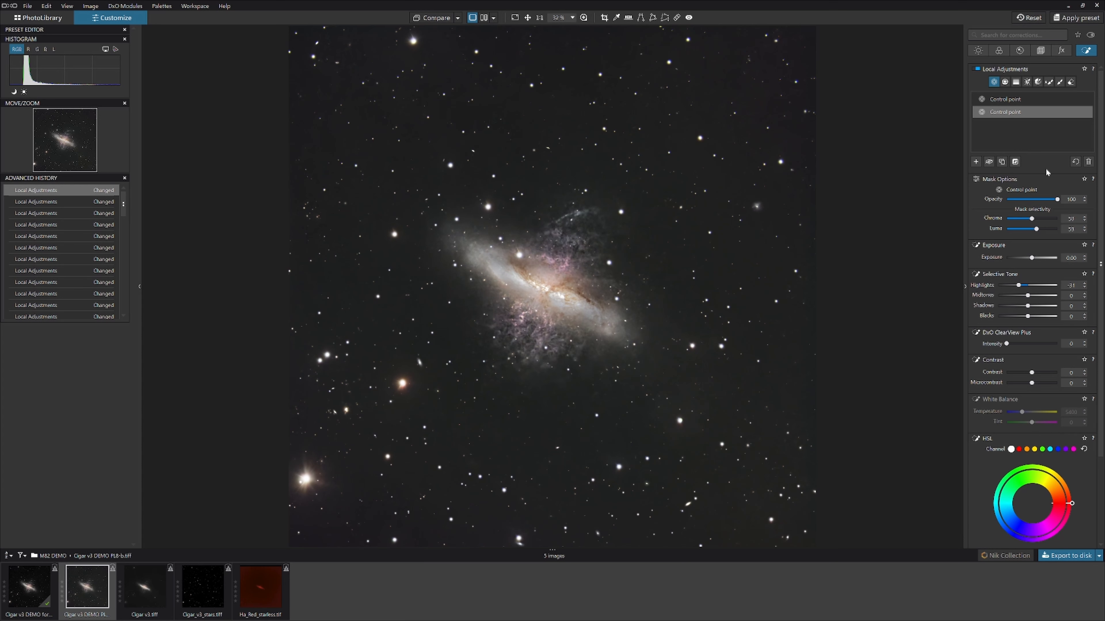
Add a luminosity mask sampled from the dark sky background and narrow its tonal range to 14–21, with the upper falloff ending at 68.
left_click(1026, 81)
left_click(718, 90)
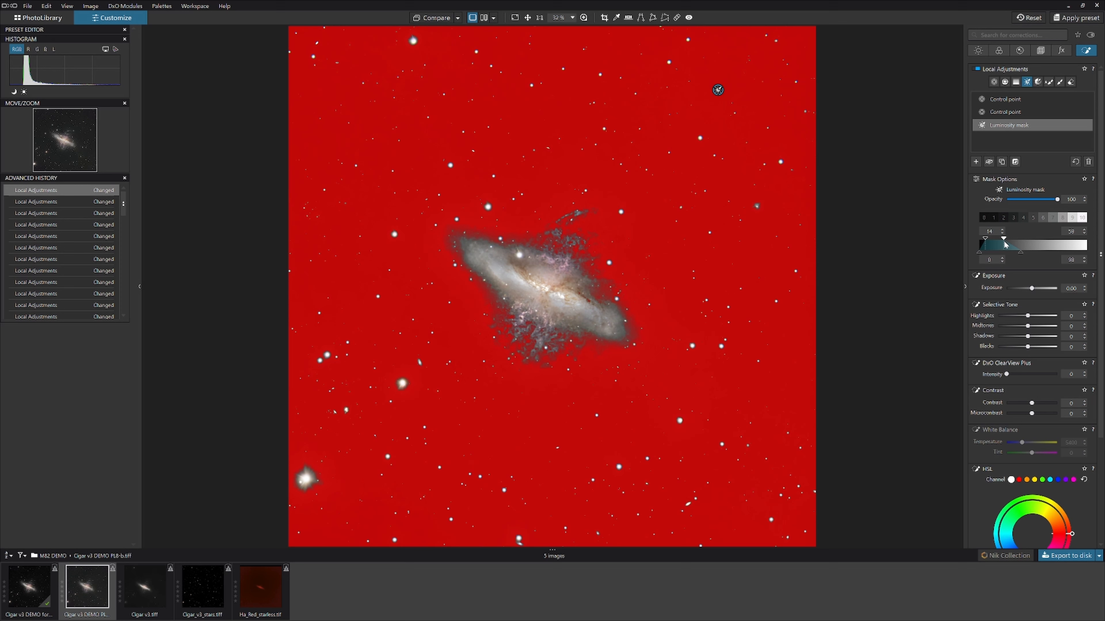
mouse_move(1008, 245)
left_mouse_down()
mouse_move(991, 241)
mouse_move(1016, 258)
mouse_move(986, 240)
mouse_move(1006, 254)
left_mouse_up()
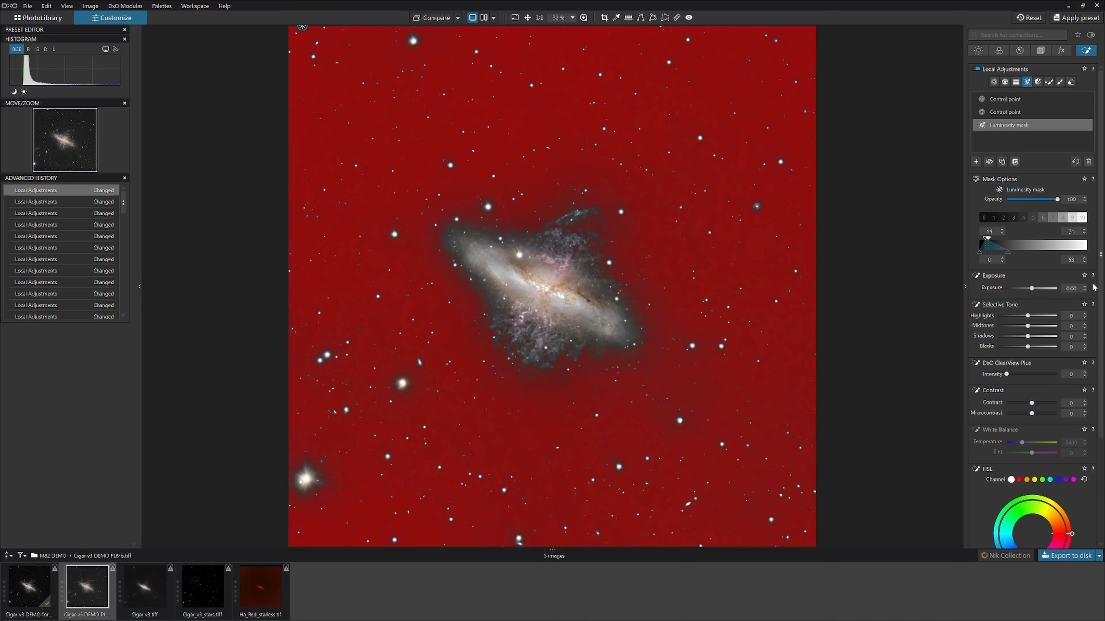
Darken the sky background by lowering the luminosity mask's Blacks to -25, and reselect the galaxy disc's control point mask.
left_click(1084, 349)
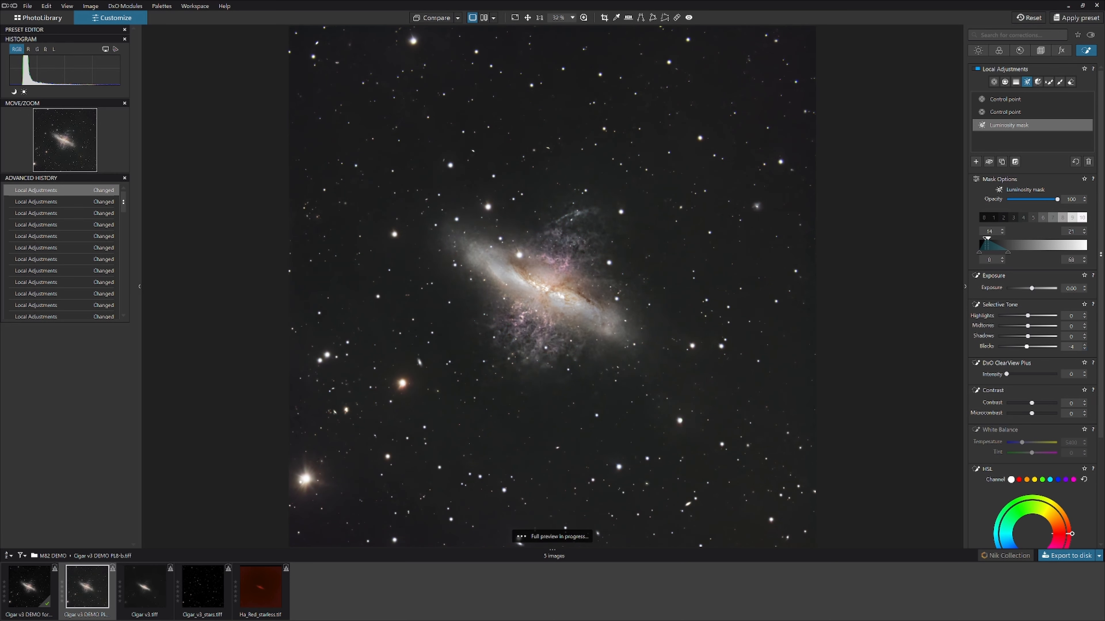
left_click(1084, 349)
left_click_drag(1025, 347, 1020, 346)
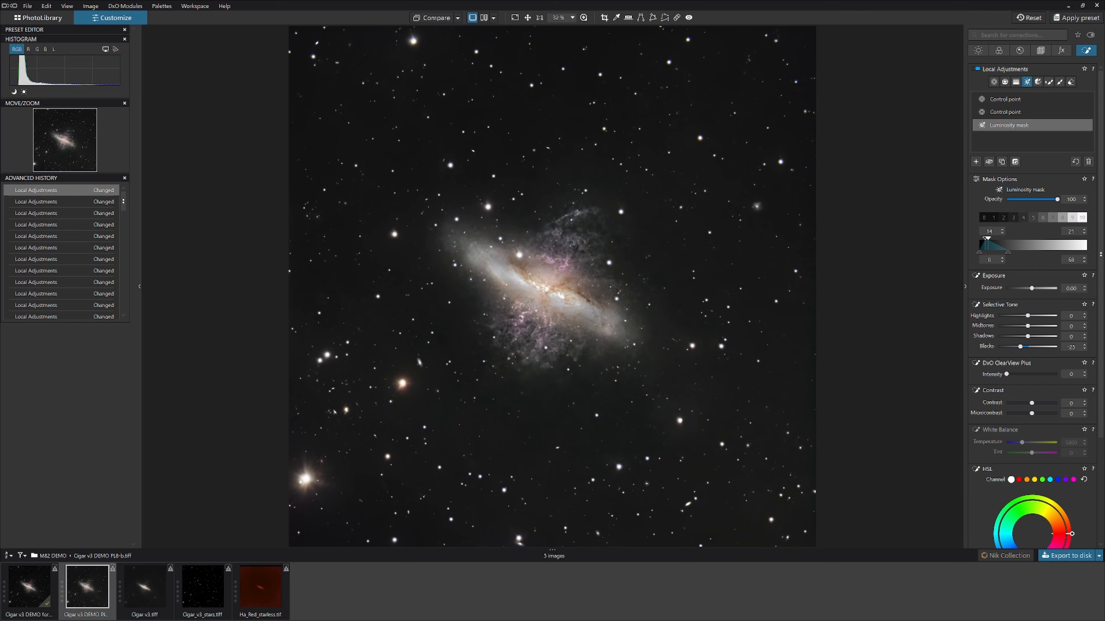
left_click(1004, 112)
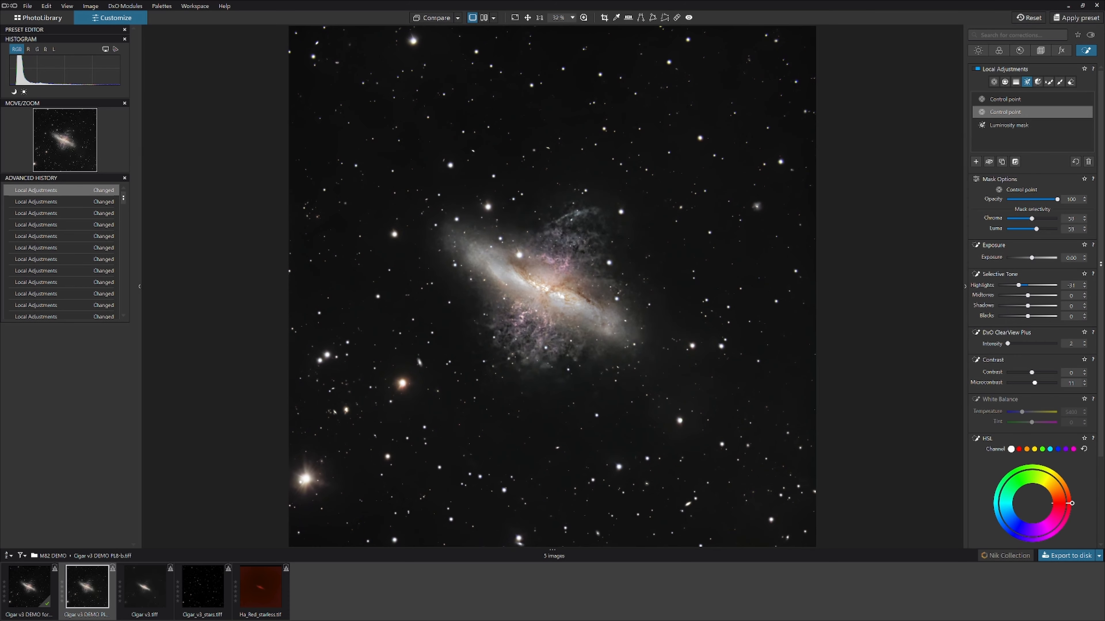
Raise the whole image's Fine contrast to 5 in the global light corrections.
left_click(978, 50)
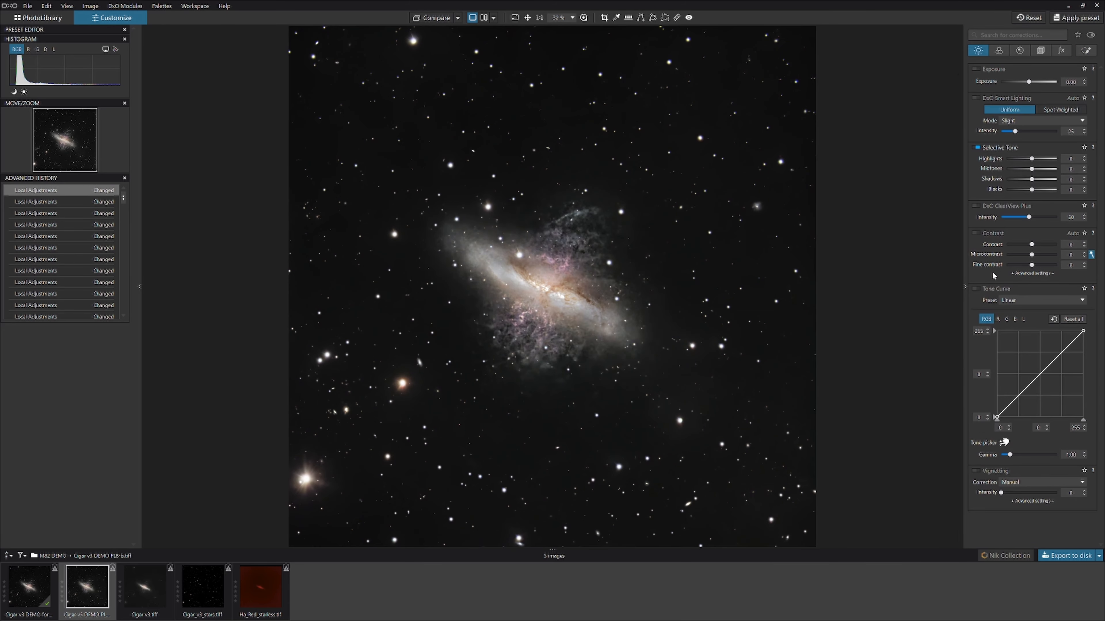
left_click(1084, 262)
left_click(1084, 267)
left_click_drag(1032, 265, 1033, 264)
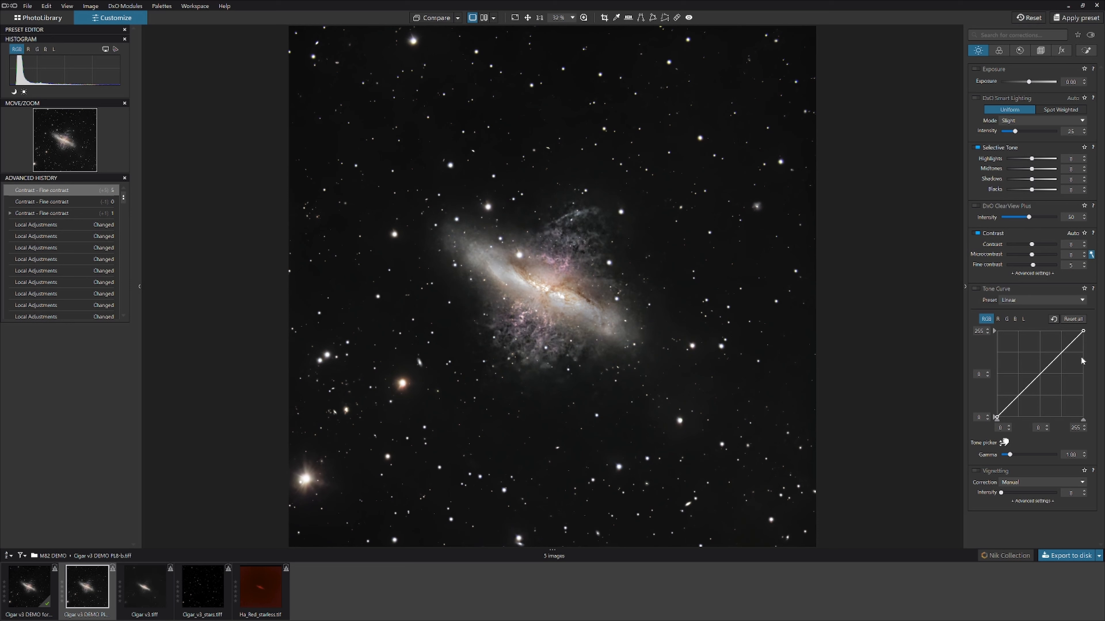
Try nudging the black point of the luminance tone curve up and back down.
left_click(1023, 319)
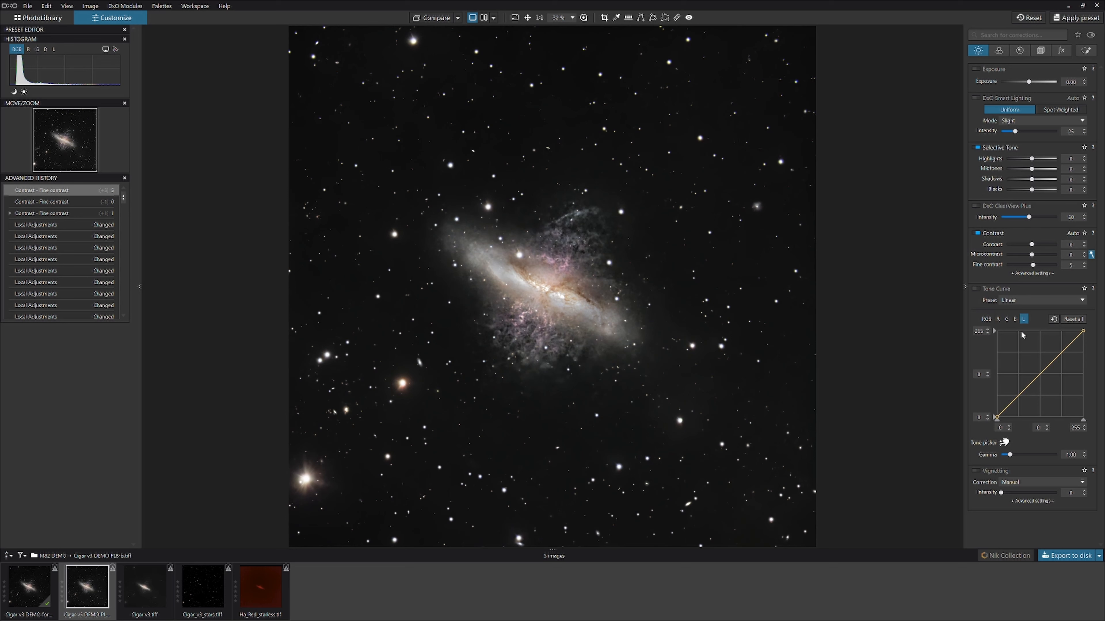
left_click(1008, 426)
left_click(1009, 430)
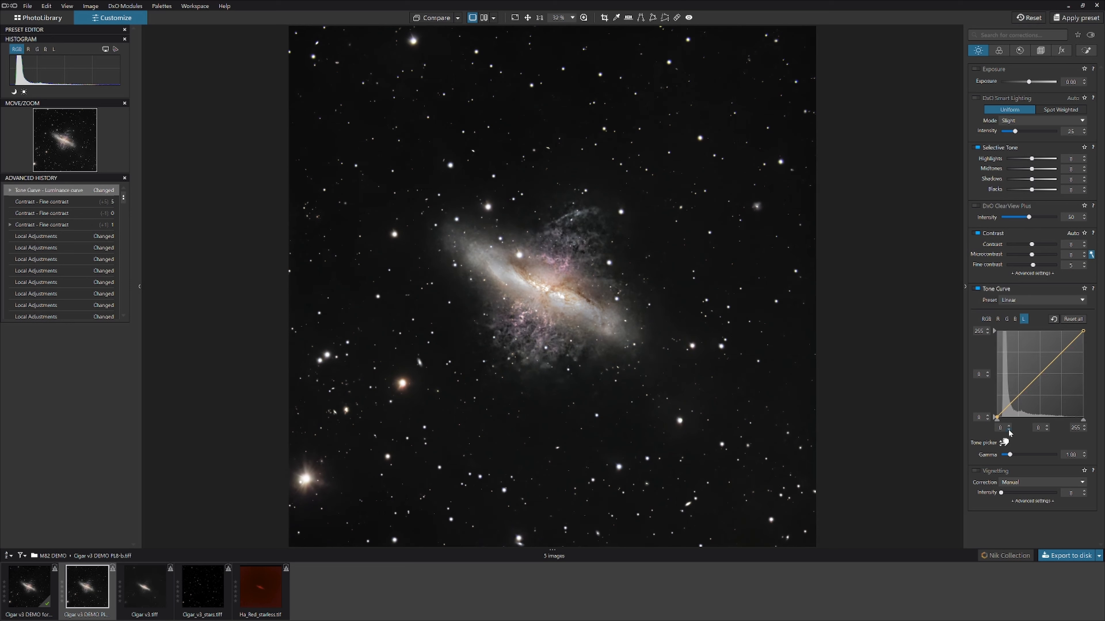
left_click(1008, 426)
left_click(1009, 429)
Try small black point changes on the red channel's tone curve.
left_click(998, 319)
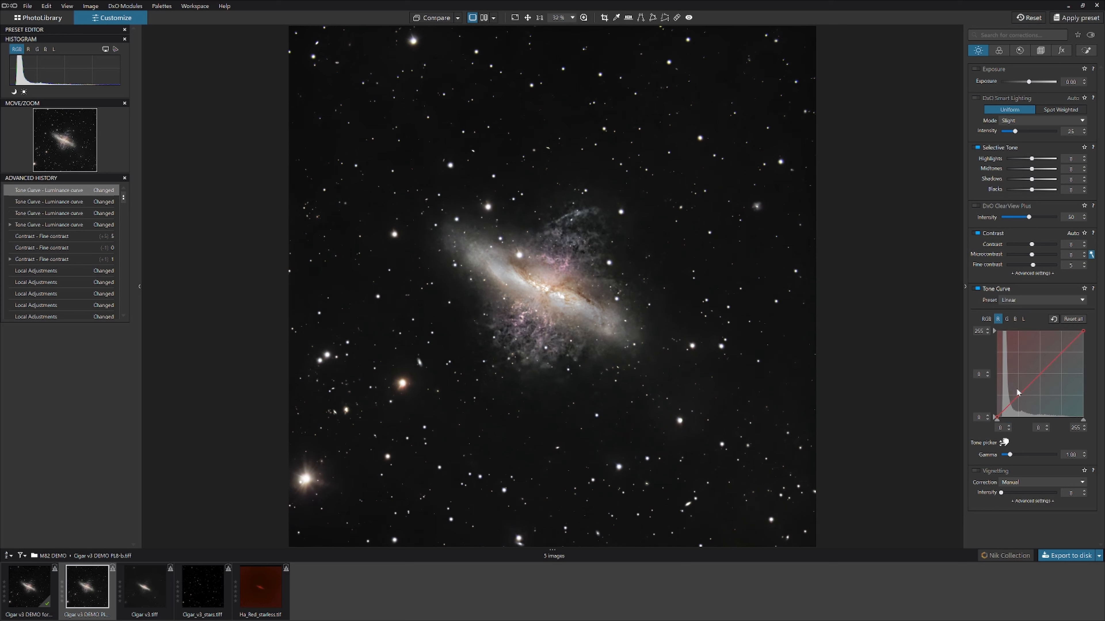
left_click(1009, 427)
left_click(1009, 429)
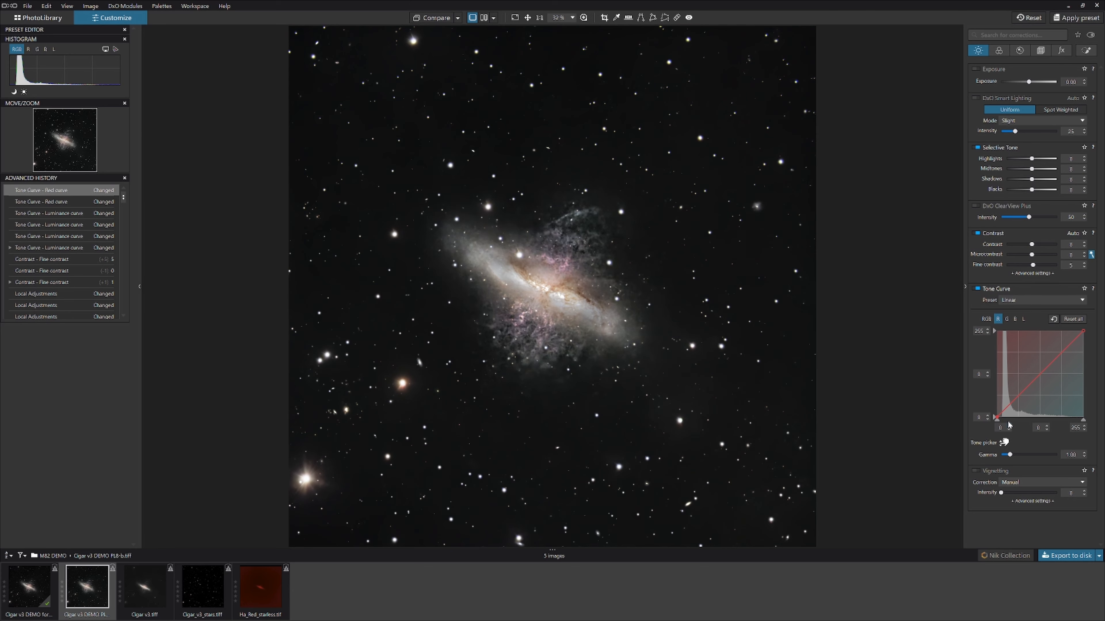
left_click(1008, 426)
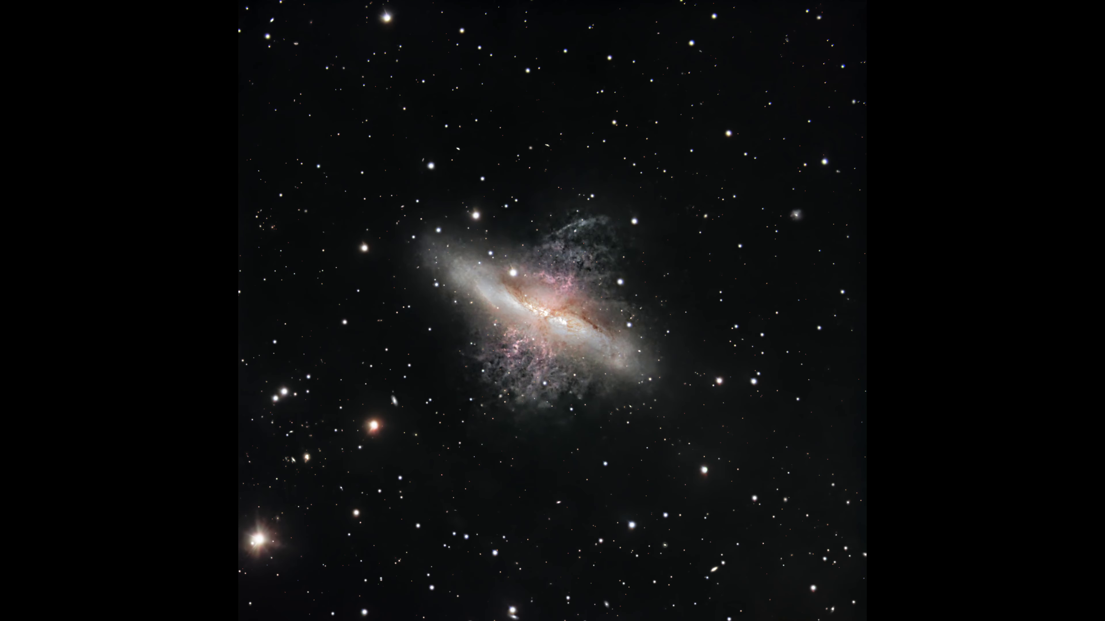